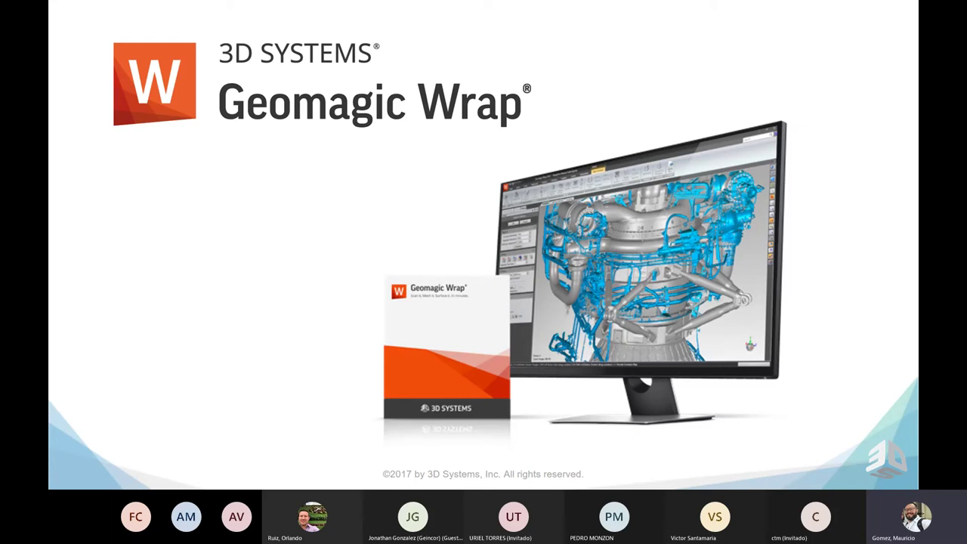
# Advance the PowerPoint slideshow to the Preguntas slide, then end the show
pyautogui.click(795, 104)
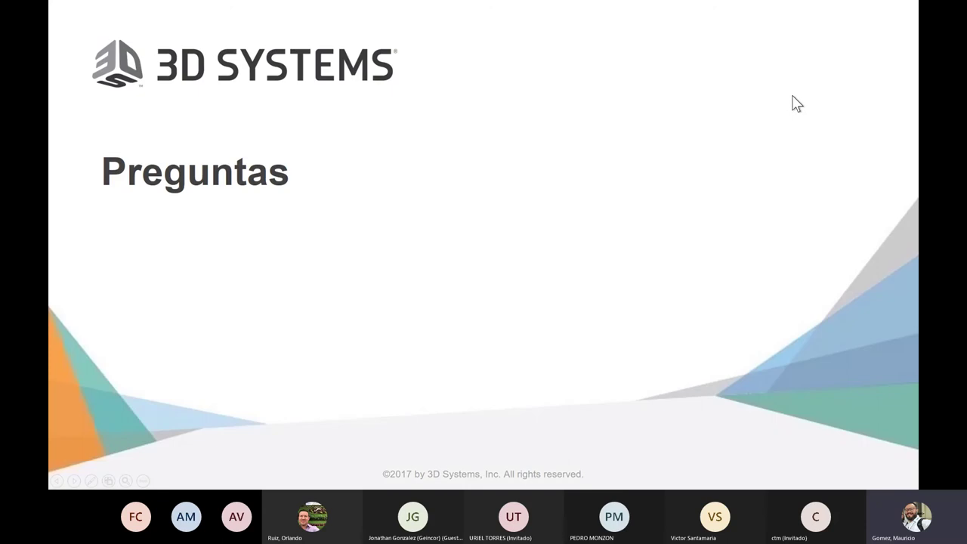
pyautogui.click(790, 105)
pyautogui.click(783, 104)
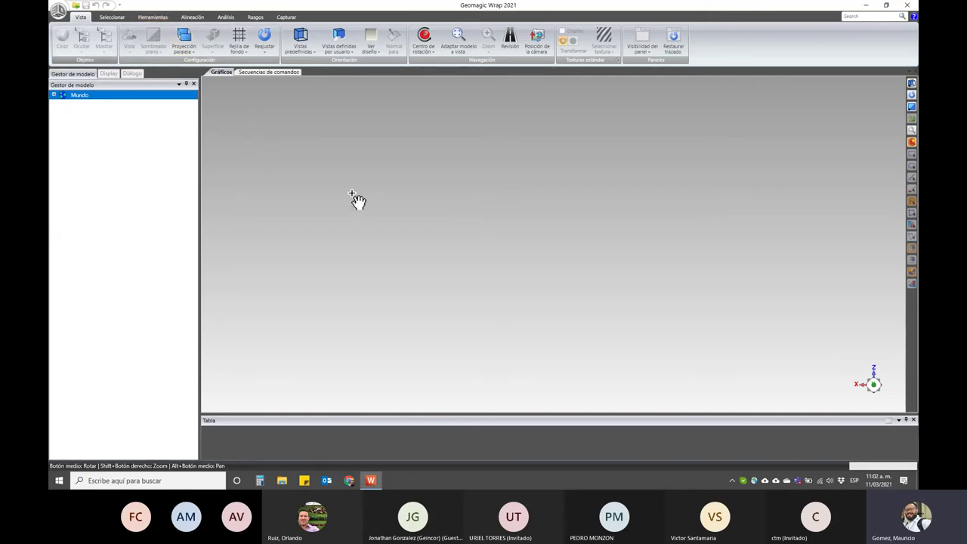
# Load the 1_tire.stl scan from the Wrap Webinar folder with Ctrl+O
pyautogui.hotkey('ctrl', 'o')
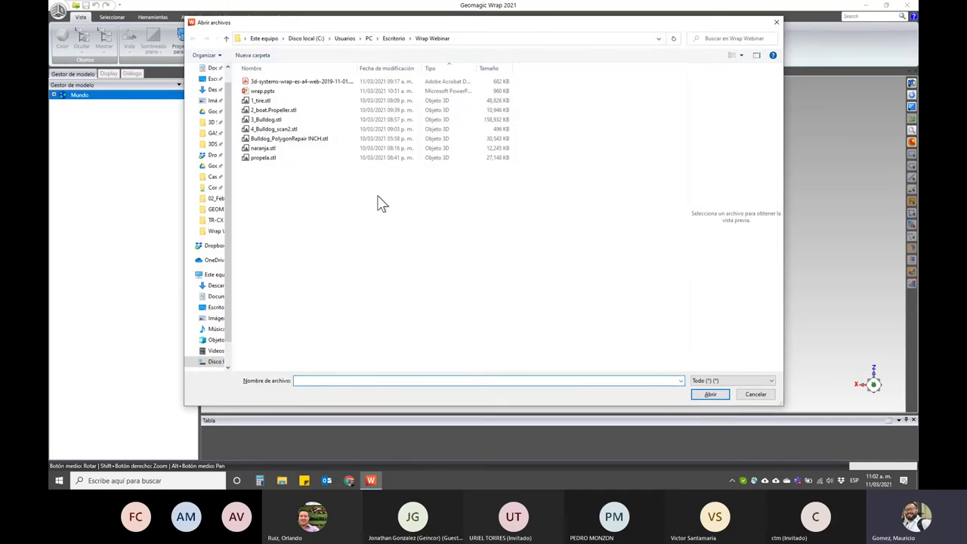
pyautogui.click(264, 100)
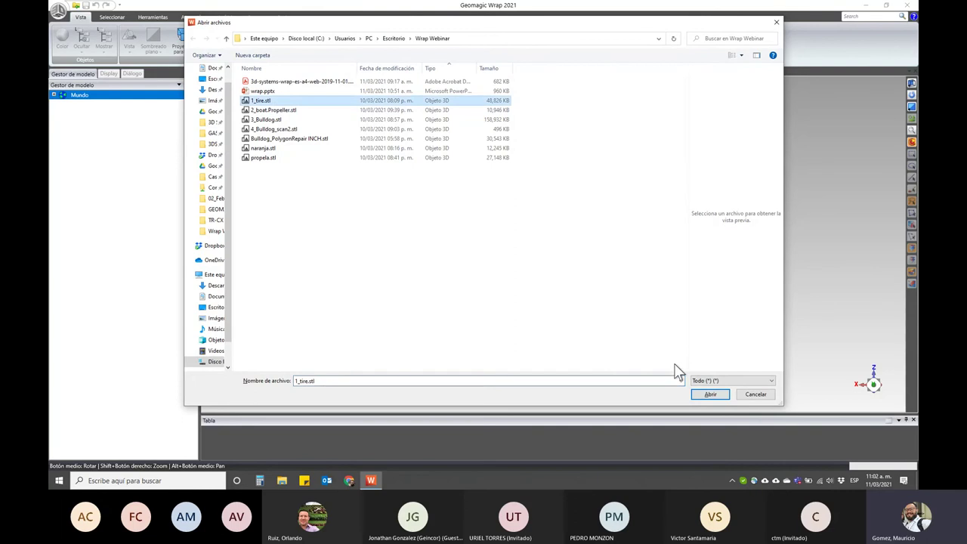
pyautogui.click(710, 396)
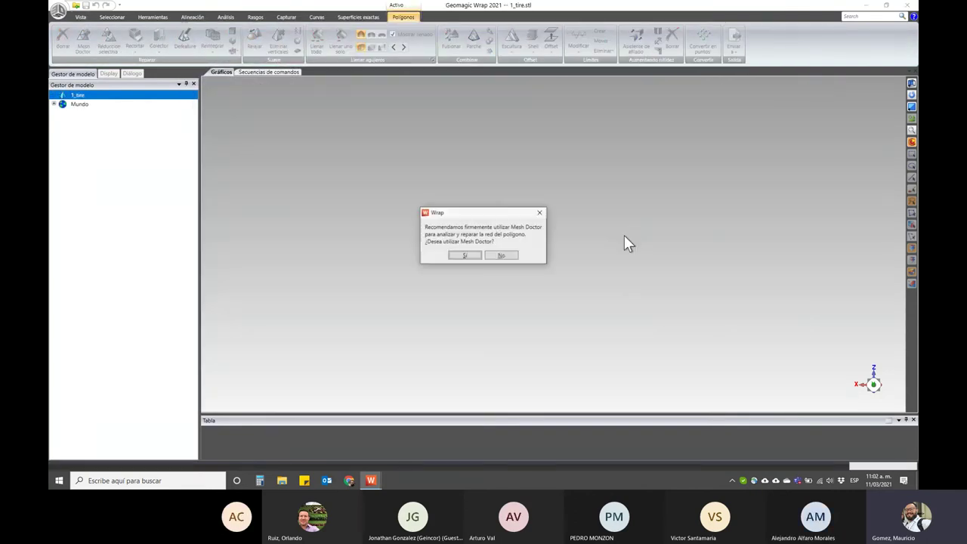
# Skip the Mesh Doctor repair, orbit the 999,941-triangle tire top-down, and show Display settings
pyautogui.click(500, 257)
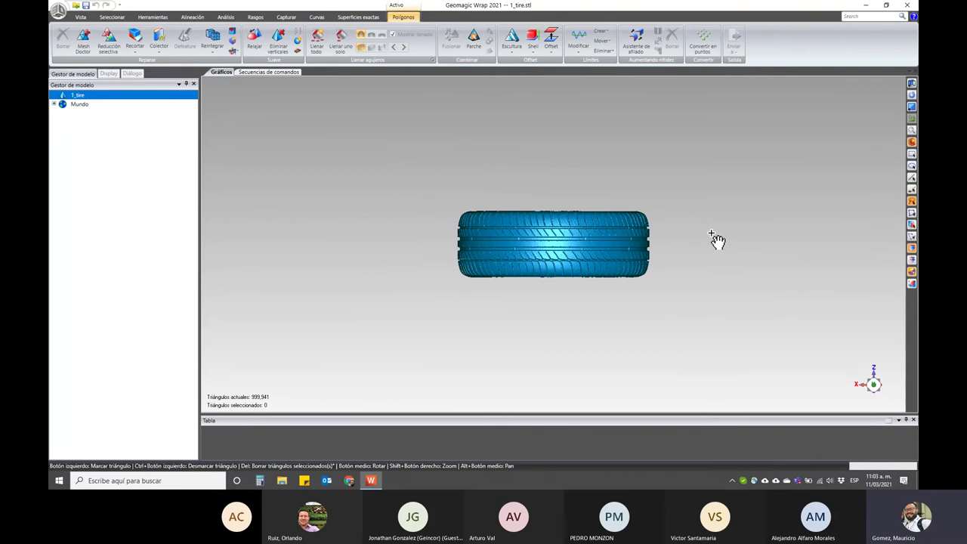
pyautogui.moveTo(706, 204); pyautogui.dragTo(542, 232, button='middle')
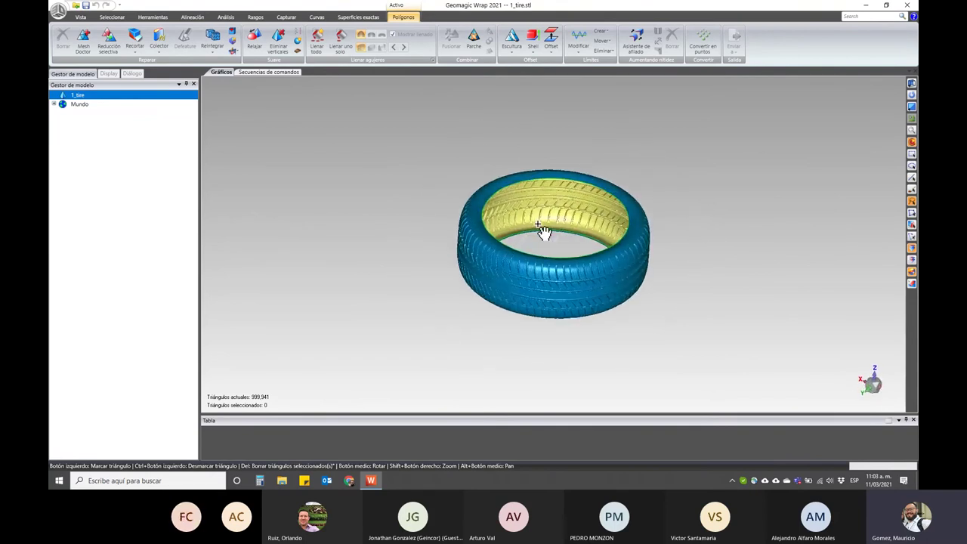
pyautogui.moveTo(592, 147)
pyautogui.mouseDown(button='middle')
pyautogui.moveTo(564, 194)
pyautogui.moveTo(593, 204)
pyautogui.moveTo(395, 186)
pyautogui.mouseUp(button='middle')
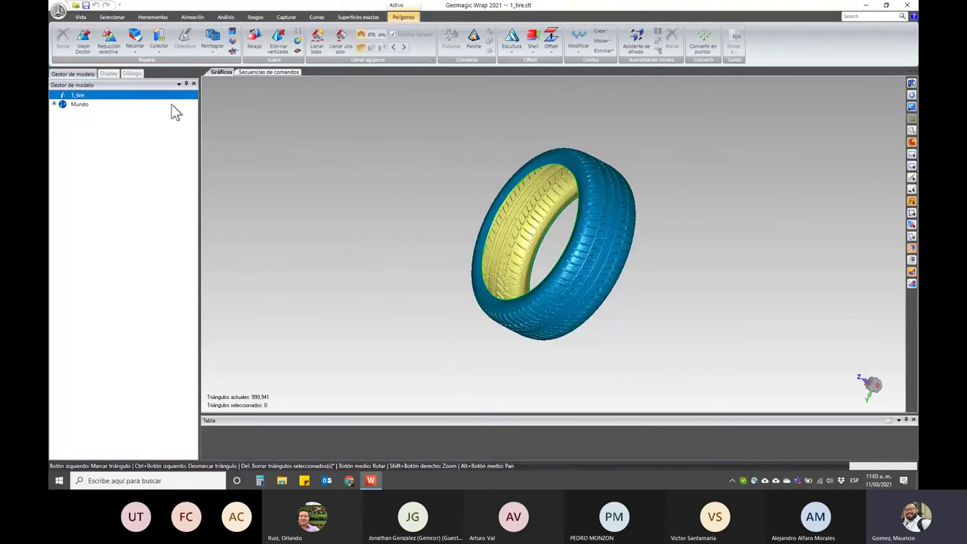
pyautogui.click(108, 73)
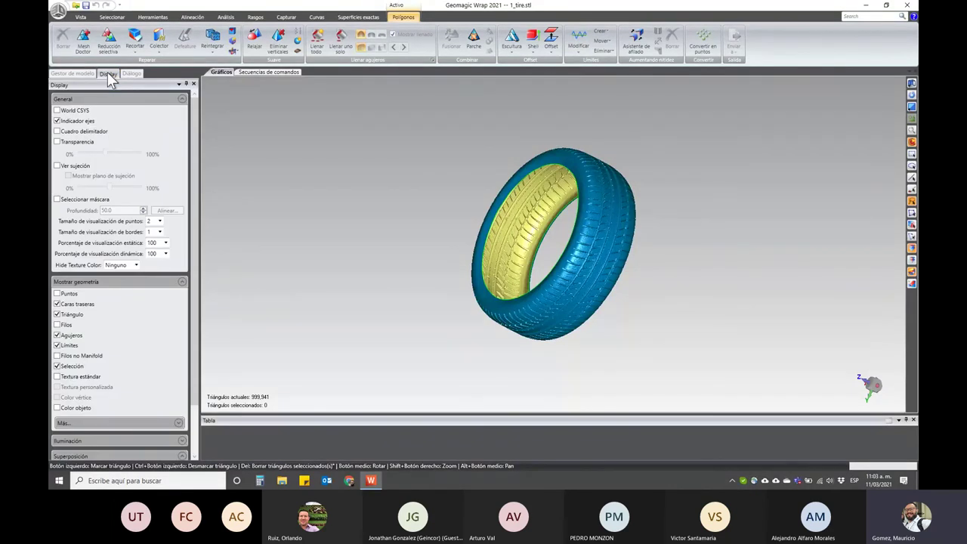
# Turn on World CSYS axes, inspect the tire's inner rim, and return to Gestor de modelo
pyautogui.click(57, 110)
pyautogui.moveTo(412, 232)
pyautogui.mouseDown(button='middle')
pyautogui.moveTo(632, 244)
pyautogui.moveTo(626, 194)
pyautogui.moveTo(583, 209)
pyautogui.mouseUp(button='middle')
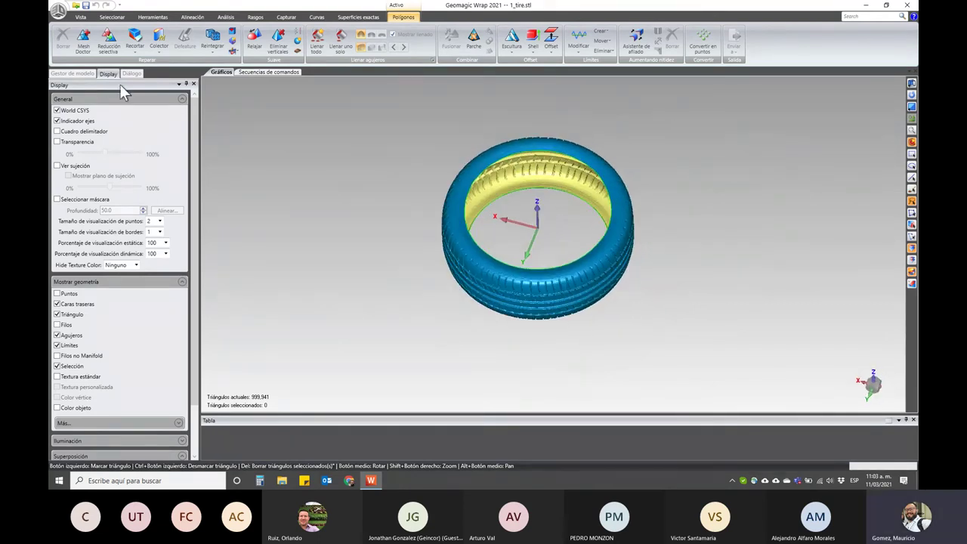
pyautogui.moveTo(496, 210)
pyautogui.mouseDown(button='middle')
pyautogui.moveTo(567, 227)
pyautogui.moveTo(546, 297)
pyautogui.moveTo(587, 297)
pyautogui.moveTo(635, 209)
pyautogui.mouseUp(button='middle')
pyautogui.scroll(3, 571, 208)
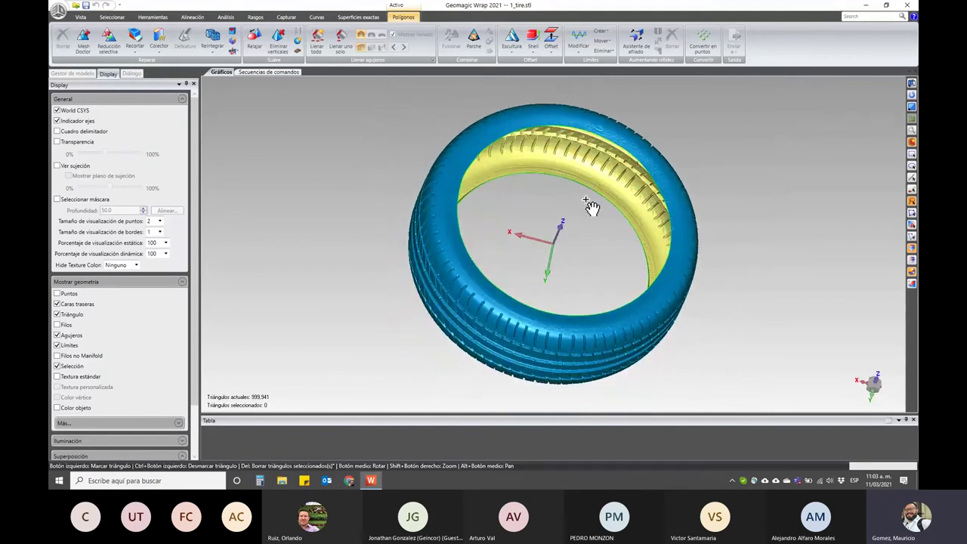
pyautogui.moveTo(606, 214)
pyautogui.mouseDown(button='middle')
pyautogui.moveTo(568, 261)
pyautogui.moveTo(518, 259)
pyautogui.mouseUp(button='middle')
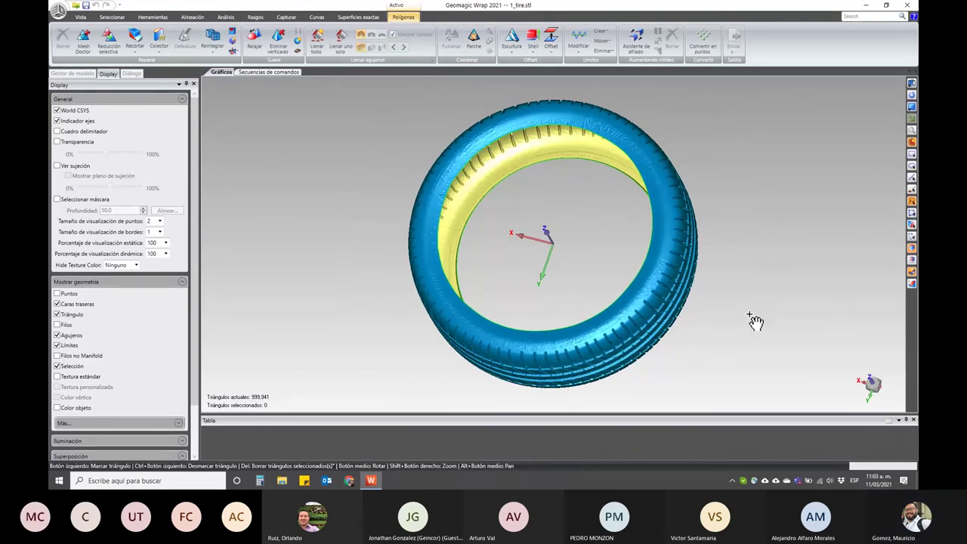
pyautogui.moveTo(557, 242)
pyautogui.mouseDown(button='middle')
pyautogui.moveTo(567, 210)
pyautogui.moveTo(596, 178)
pyautogui.moveTo(594, 229)
pyautogui.moveTo(620, 240)
pyautogui.moveTo(608, 246)
pyautogui.mouseUp(button='middle')
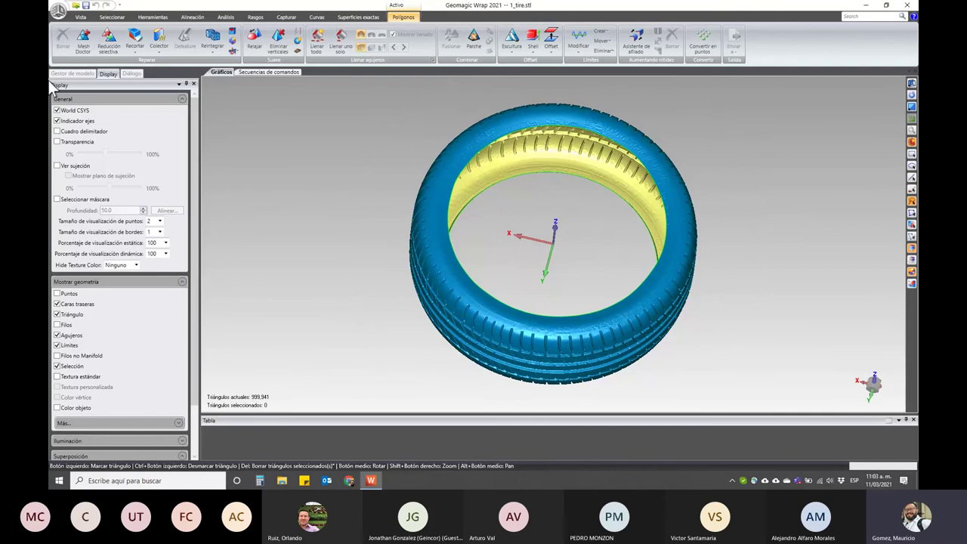
pyautogui.click(72, 73)
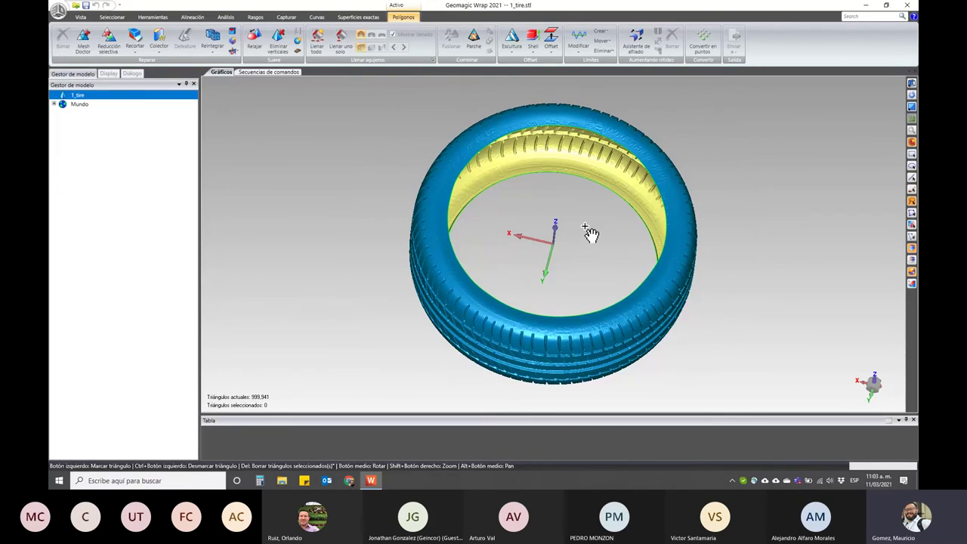
pyautogui.moveTo(596, 233)
pyautogui.mouseDown(button='middle')
pyautogui.moveTo(546, 222)
pyautogui.moveTo(518, 233)
pyautogui.moveTo(521, 201)
pyautogui.mouseUp(button='middle')
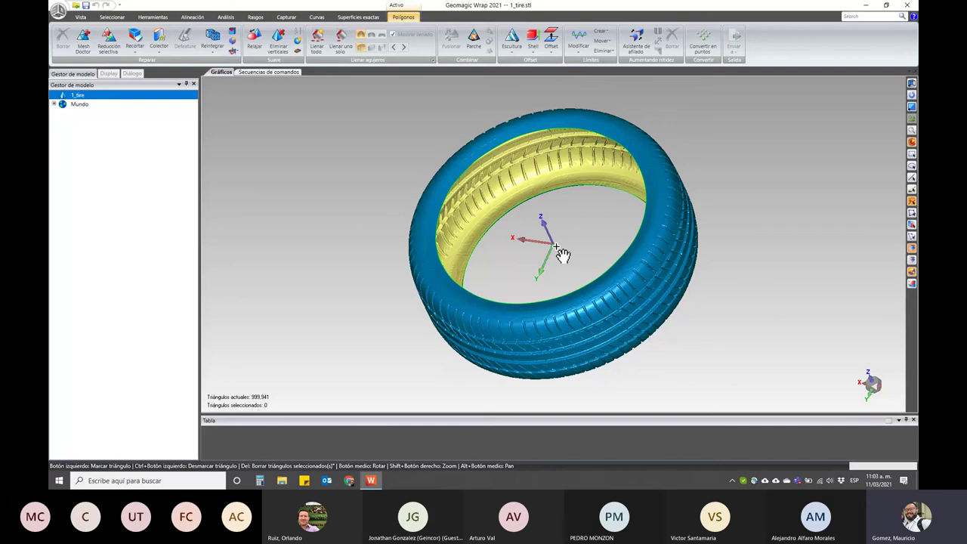
pyautogui.moveTo(612, 198)
pyautogui.mouseDown(button='middle')
pyautogui.moveTo(473, 249)
pyautogui.moveTo(432, 249)
pyautogui.moveTo(559, 248)
pyautogui.moveTo(587, 221)
pyautogui.mouseUp(button='middle')
pyautogui.moveTo(524, 254); pyautogui.dragTo(554, 231, button='middle')
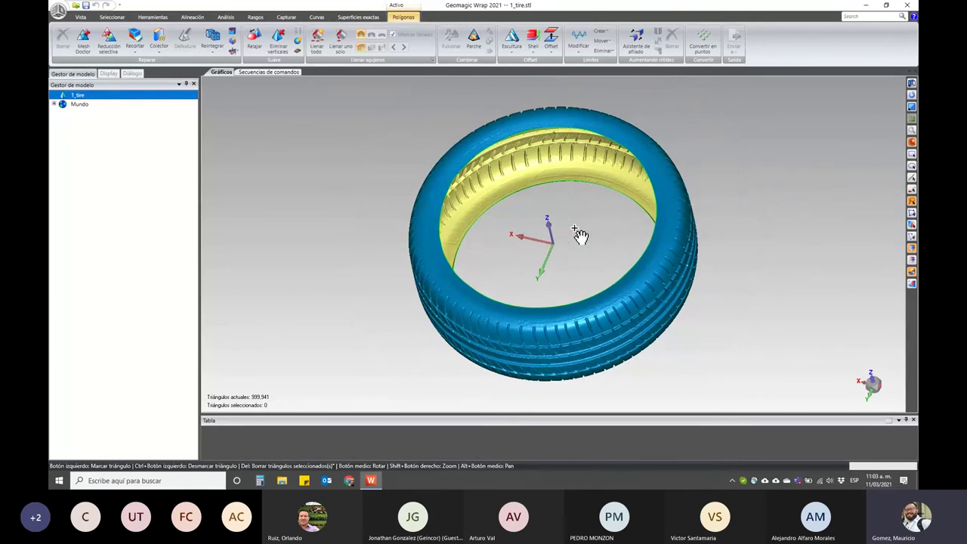
pyautogui.moveTo(557, 242); pyautogui.dragTo(618, 239, button='middle')
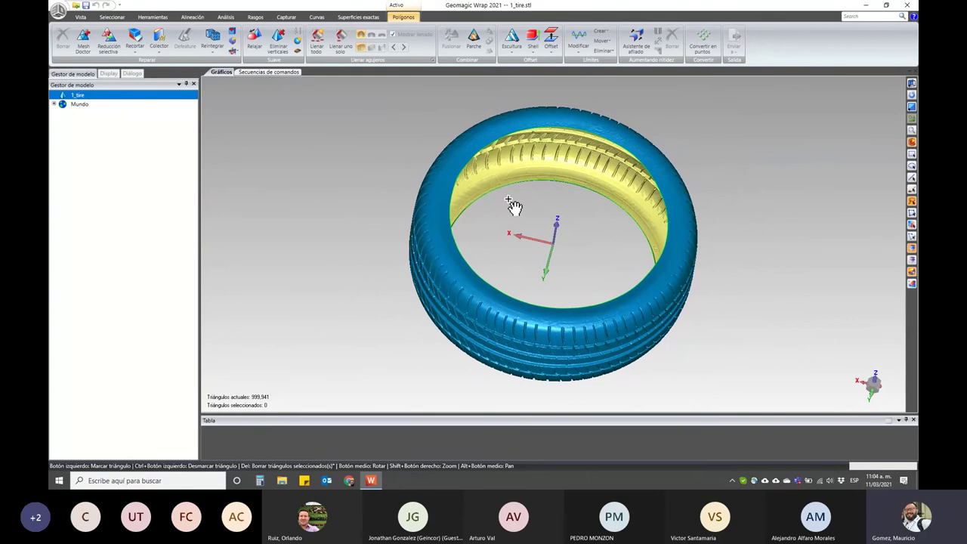
pyautogui.moveTo(619, 231)
pyautogui.mouseDown(button='middle')
pyautogui.moveTo(572, 276)
pyautogui.moveTo(534, 238)
pyautogui.mouseUp(button='middle')
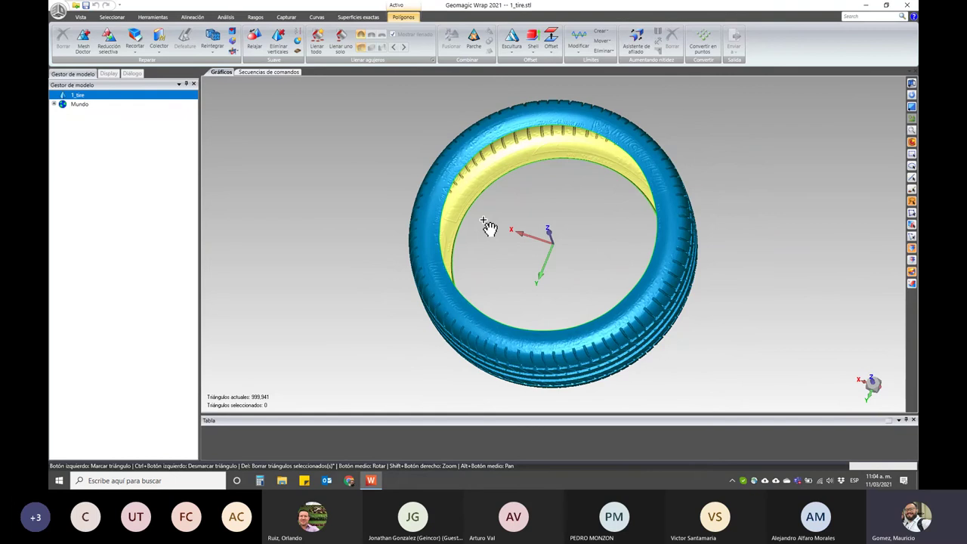
pyautogui.moveTo(540, 268)
pyautogui.mouseDown(button='middle')
pyautogui.moveTo(627, 222)
pyautogui.moveTo(652, 233)
pyautogui.mouseUp(button='middle')
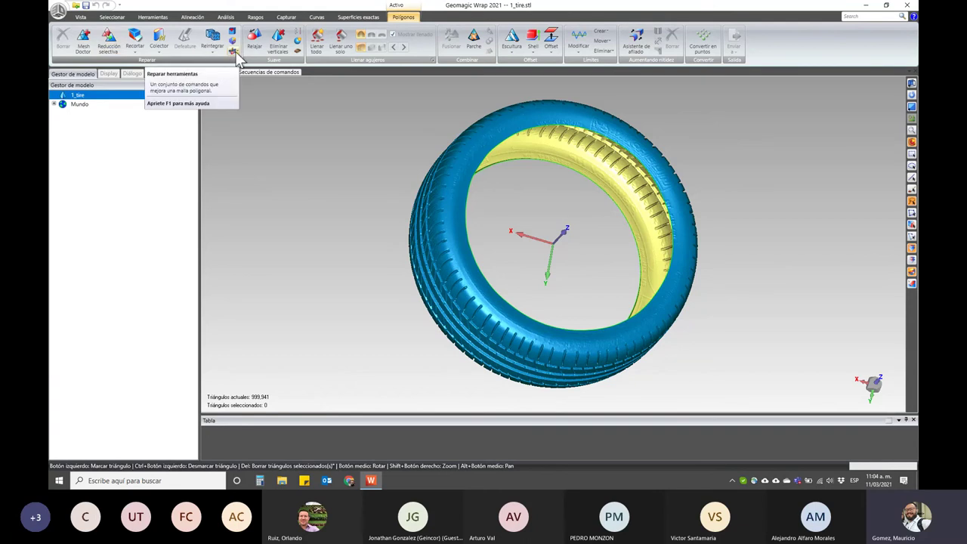
# Apply desenrollado cilíndrico from the Reparar extra tools to the tire mesh
pyautogui.click(234, 51)
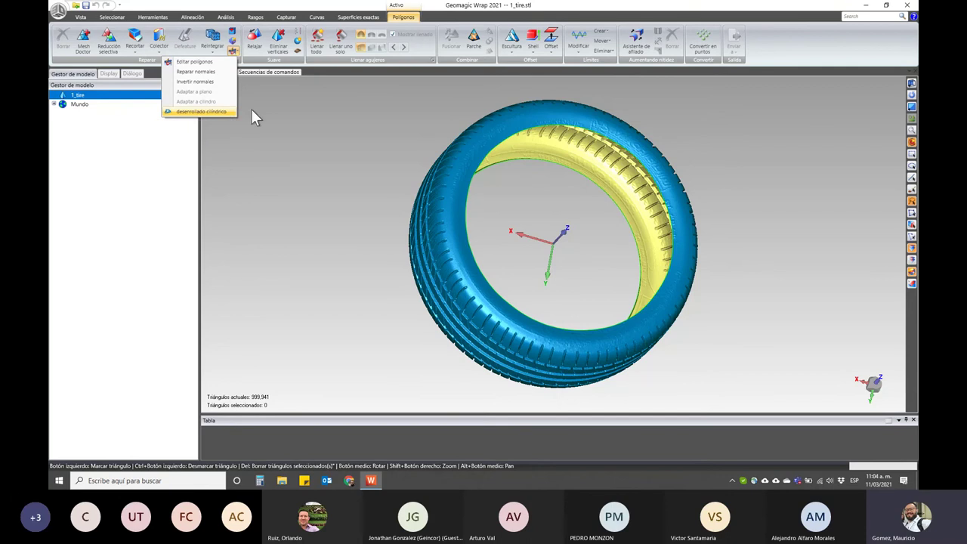
pyautogui.click(113, 124)
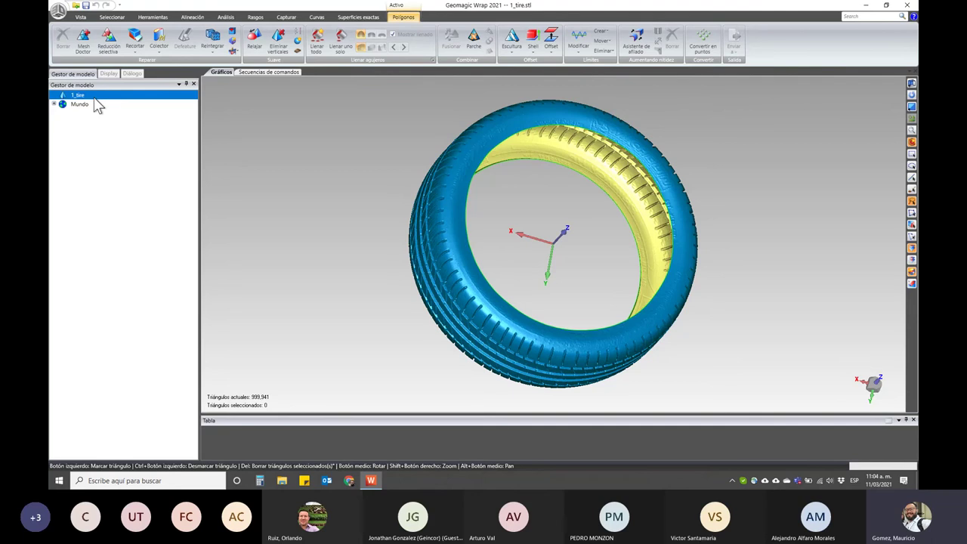
pyautogui.click(233, 51)
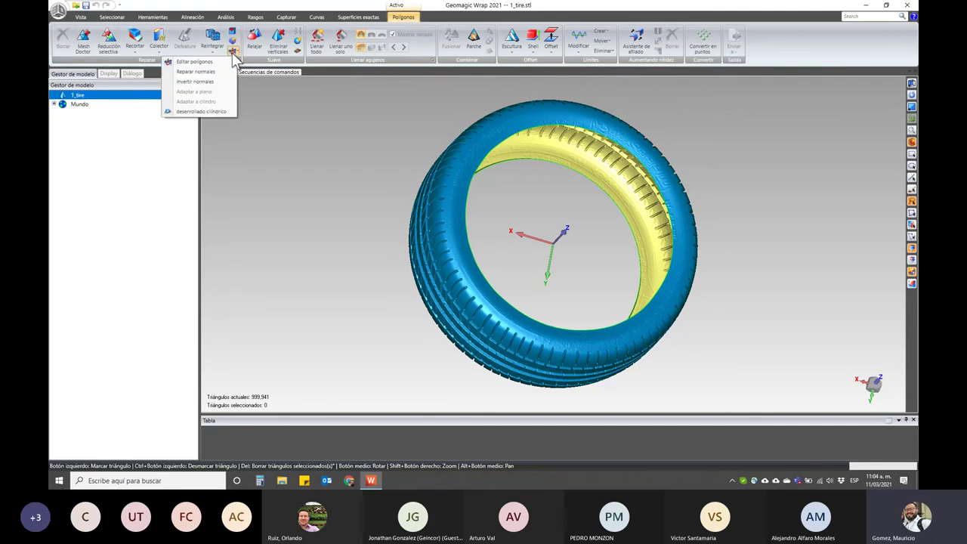
pyautogui.click(223, 112)
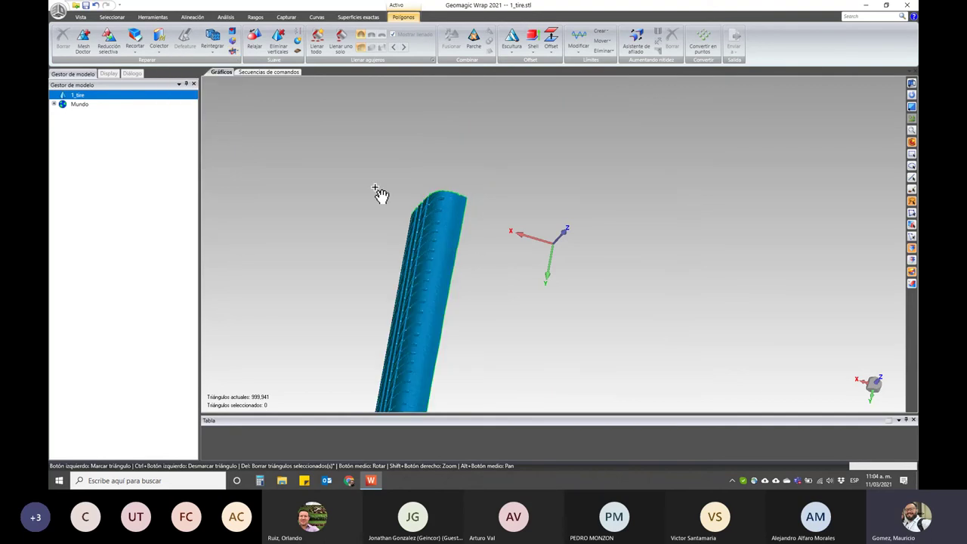
pyautogui.moveTo(642, 267); pyautogui.dragTo(523, 306, button='middle')
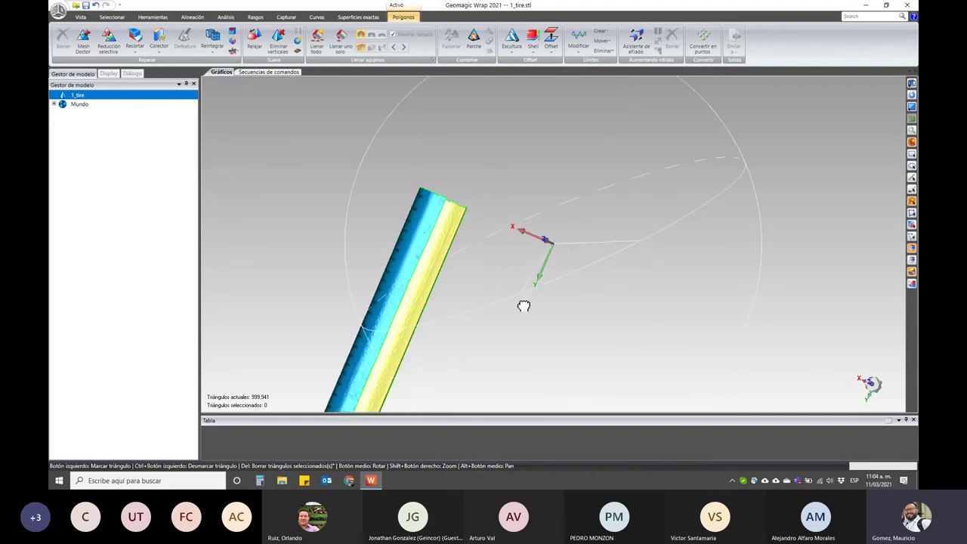
pyautogui.moveTo(523, 306); pyautogui.dragTo(546, 229, button='middle')
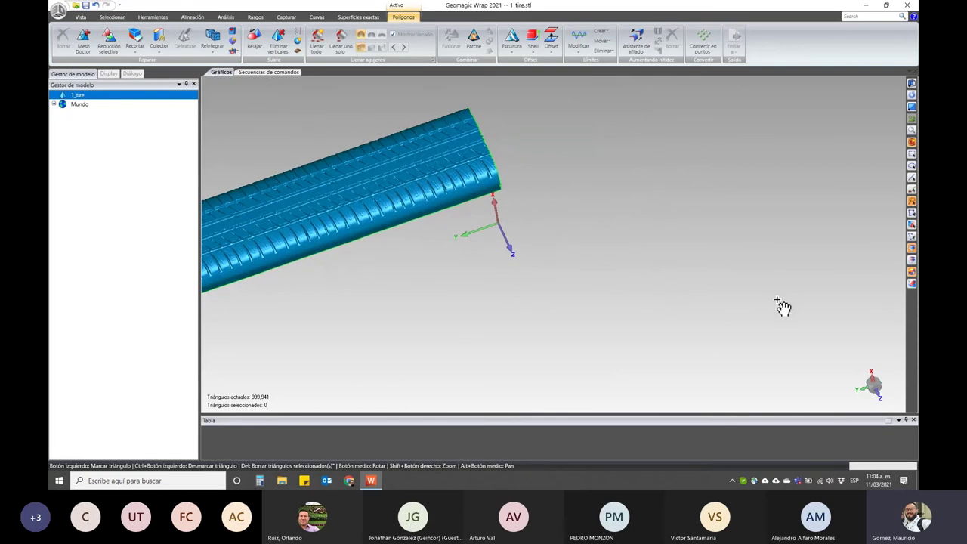
pyautogui.click(874, 387)
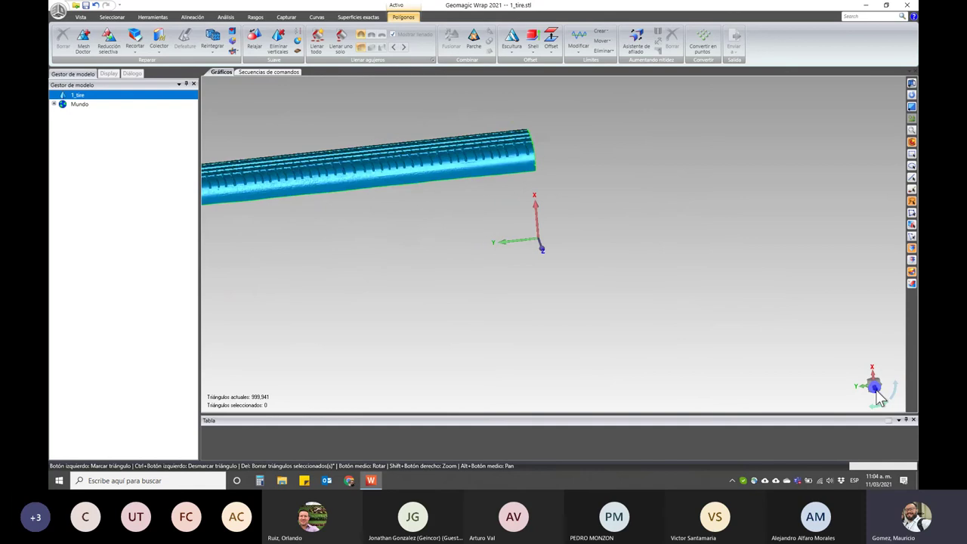
pyautogui.click(857, 386)
pyautogui.scroll(2, 587, 141)
pyautogui.scroll(2, 533, 139)
pyautogui.scroll(1, 513, 144)
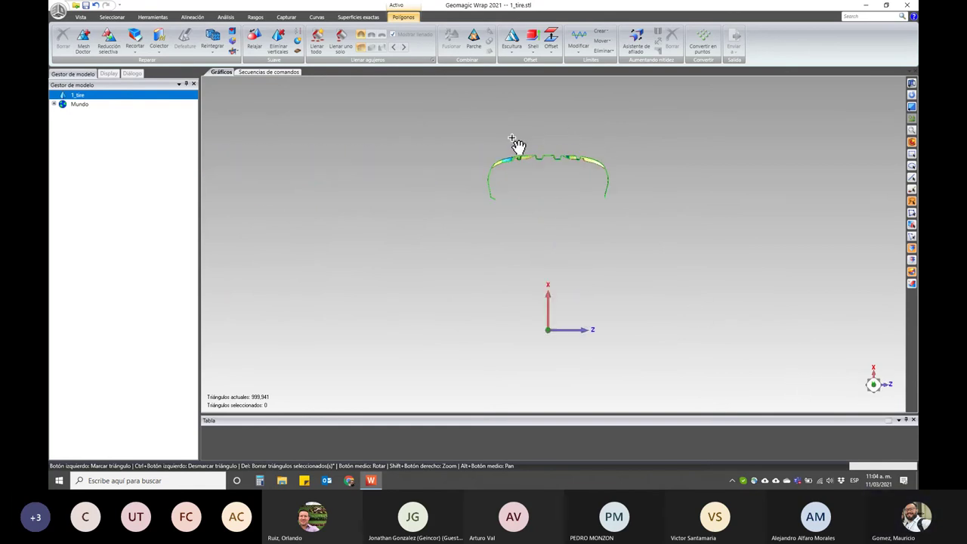
pyautogui.scroll(2, 521, 150)
pyautogui.scroll(1, 523, 147)
pyautogui.scroll(1, 524, 147)
pyautogui.scroll(1, 522, 147)
pyautogui.moveTo(667, 225)
pyautogui.mouseDown(button='middle')
pyautogui.moveTo(639, 231)
pyautogui.moveTo(650, 228)
pyautogui.moveTo(514, 210)
pyautogui.mouseUp(button='middle')
pyautogui.moveTo(598, 295)
pyautogui.mouseDown(button='middle')
pyautogui.moveTo(598, 269)
pyautogui.moveTo(610, 277)
pyautogui.moveTo(599, 266)
pyautogui.mouseUp(button='middle')
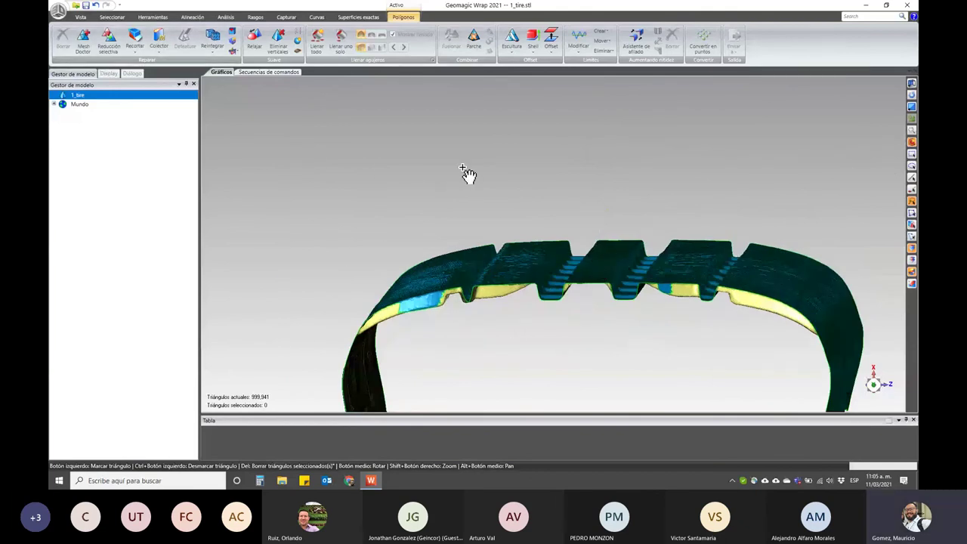
pyautogui.press('Delete')
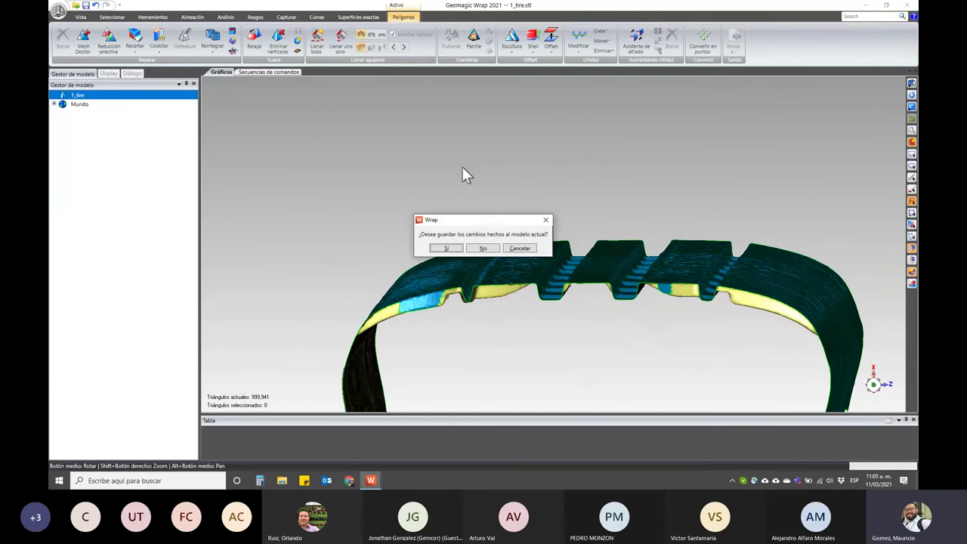
# Close the tire and open 2_boat.Propeller.stl without Mesh Doctor repair, then orbit it
pyautogui.click(488, 250)
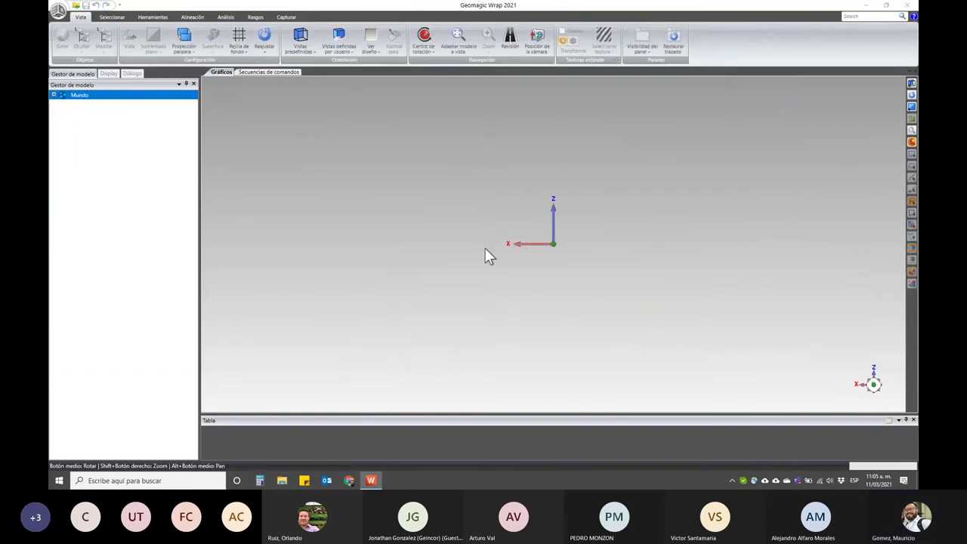
pyautogui.hotkey('ctrl', 'o')
pyautogui.press('Down')
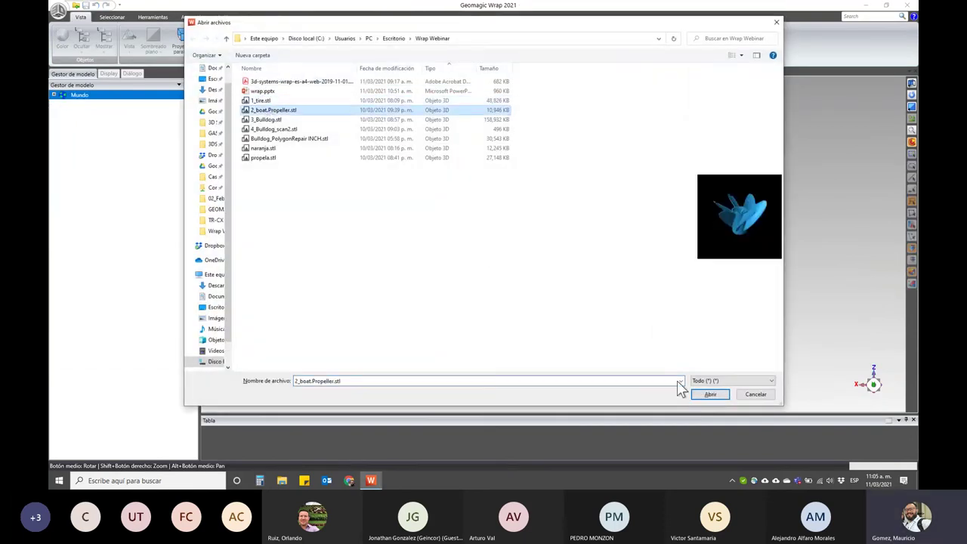
pyautogui.click(696, 394)
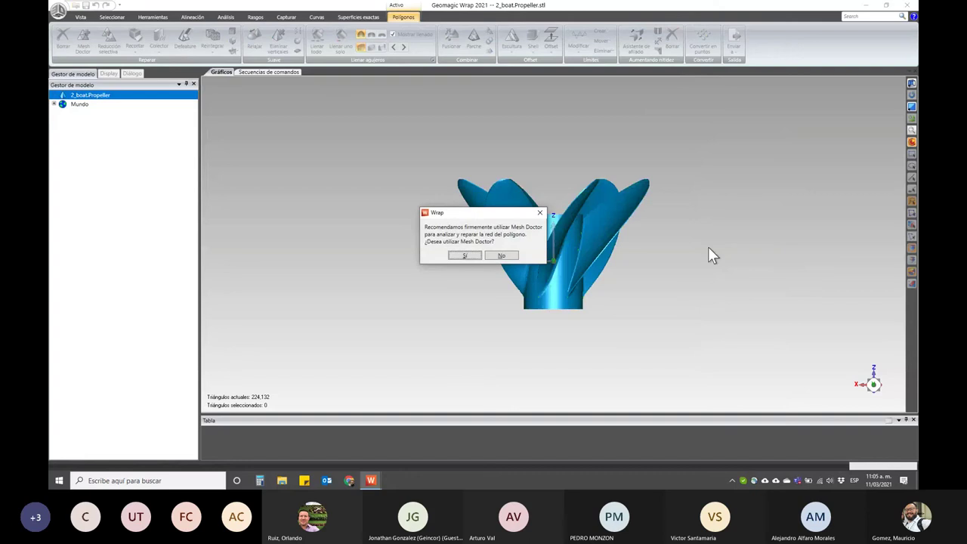
pyautogui.click(490, 255)
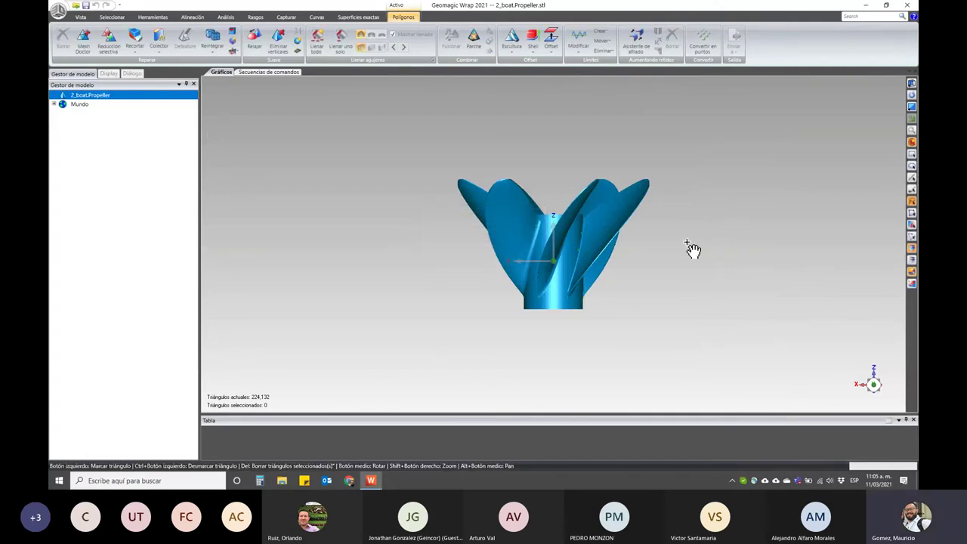
pyautogui.moveTo(674, 219)
pyautogui.mouseDown(button='middle')
pyautogui.moveTo(568, 321)
pyautogui.moveTo(539, 331)
pyautogui.moveTo(606, 271)
pyautogui.moveTo(649, 277)
pyautogui.moveTo(621, 315)
pyautogui.moveTo(574, 308)
pyautogui.mouseUp(button='middle')
pyautogui.scroll(2, 547, 252)
pyautogui.scroll(2, 547, 252)
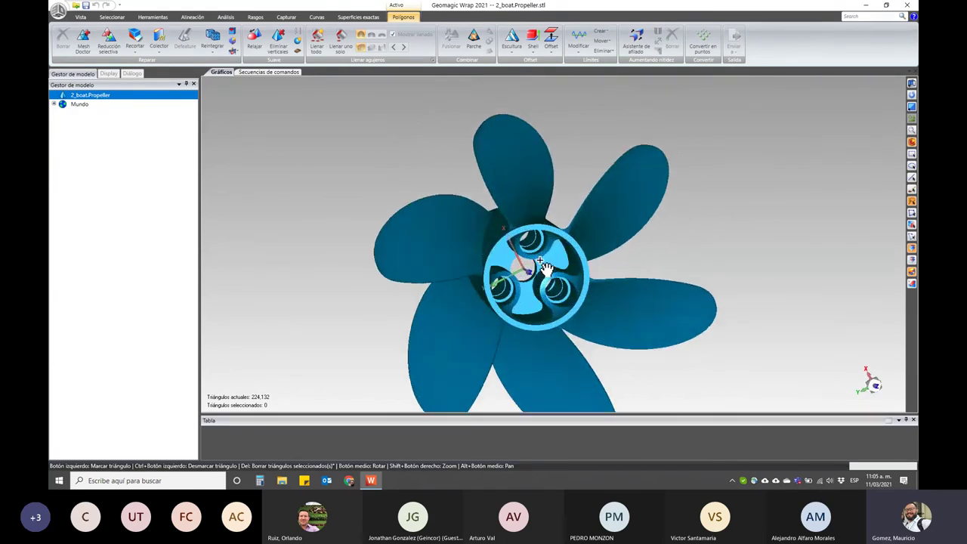
pyautogui.scroll(-1, 548, 253)
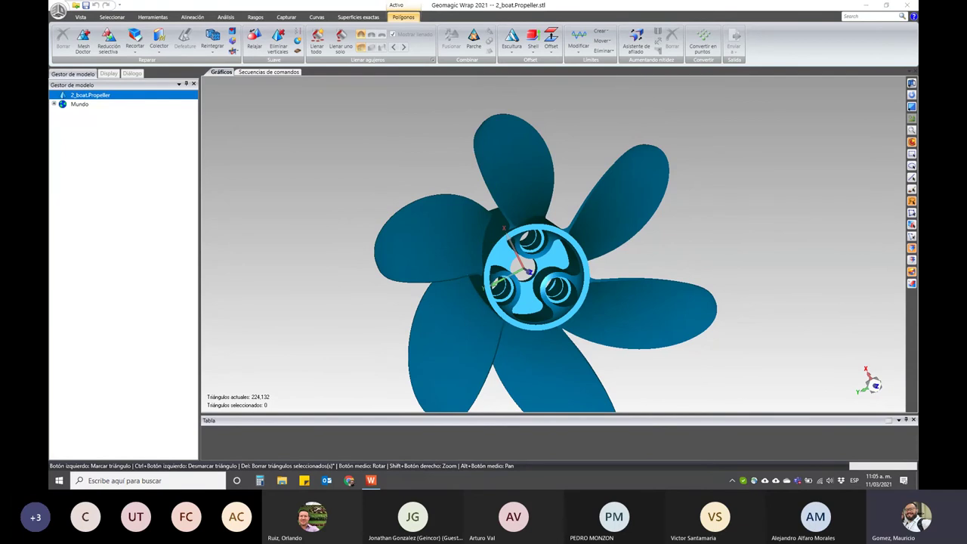
pyautogui.moveTo(597, 255)
pyautogui.mouseDown(button='middle')
pyautogui.moveTo(589, 257)
pyautogui.moveTo(648, 216)
pyautogui.moveTo(641, 248)
pyautogui.moveTo(485, 250)
pyautogui.mouseUp(button='middle')
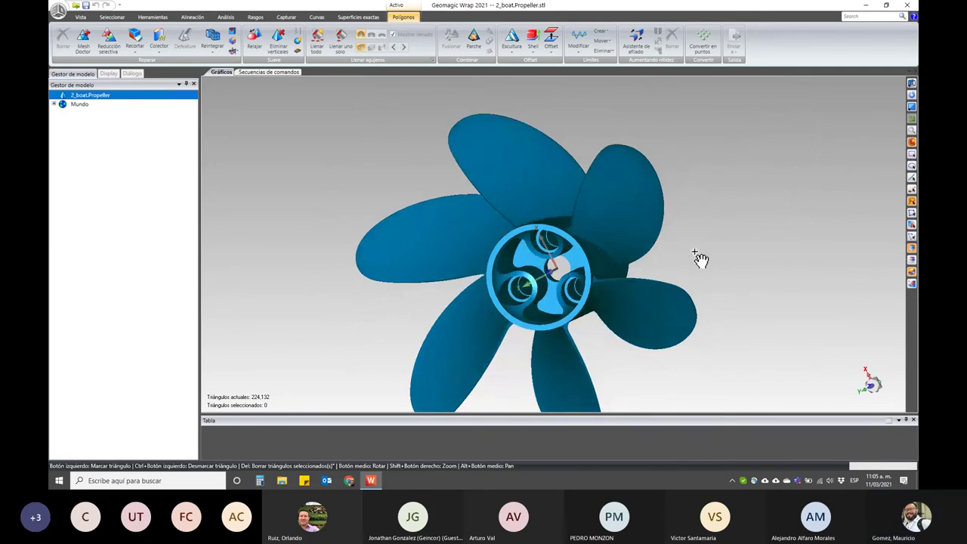
pyautogui.moveTo(703, 252)
pyautogui.mouseDown(button='middle')
pyautogui.moveTo(456, 304)
pyautogui.moveTo(614, 287)
pyautogui.moveTo(536, 265)
pyautogui.moveTo(732, 239)
pyautogui.moveTo(457, 296)
pyautogui.mouseUp(button='middle')
pyautogui.moveTo(669, 235)
pyautogui.mouseDown(button='middle')
pyautogui.moveTo(483, 263)
pyautogui.moveTo(675, 216)
pyautogui.moveTo(554, 270)
pyautogui.moveTo(518, 270)
pyautogui.moveTo(578, 222)
pyautogui.mouseUp(button='middle')
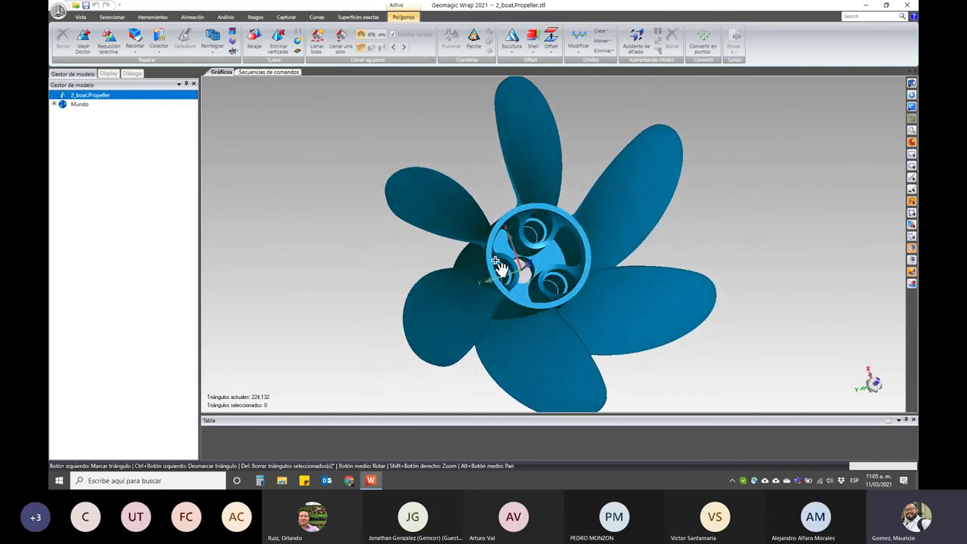
pyautogui.scroll(3, 543, 266)
pyautogui.scroll(3, 518, 274)
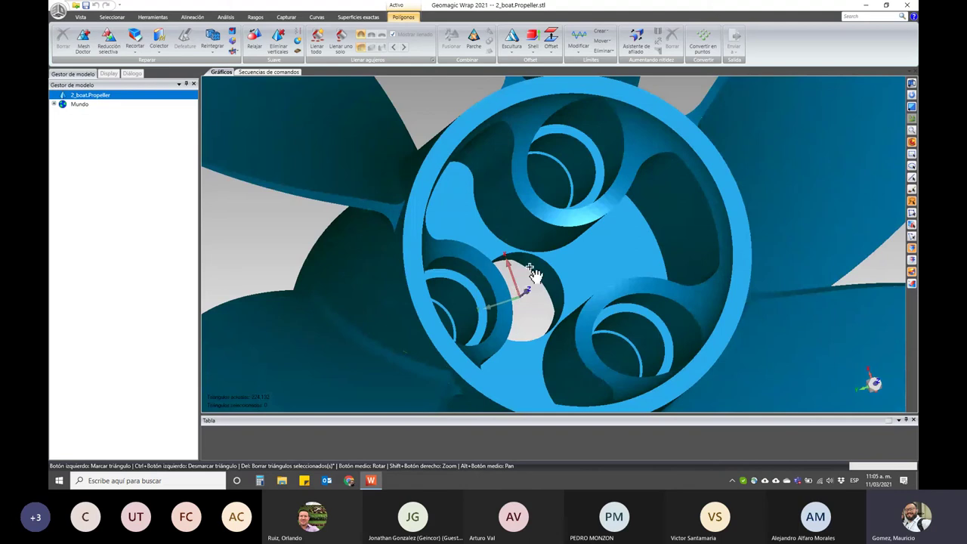
pyautogui.scroll(-2, 514, 295)
pyautogui.moveTo(609, 276); pyautogui.dragTo(575, 203, button='middle')
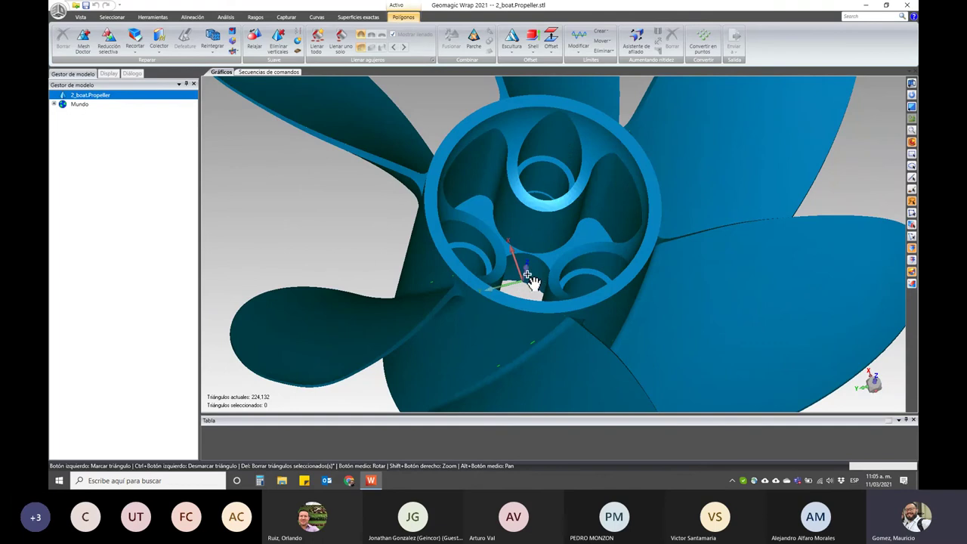
pyautogui.scroll(-2, 536, 264)
pyautogui.scroll(-1, 529, 269)
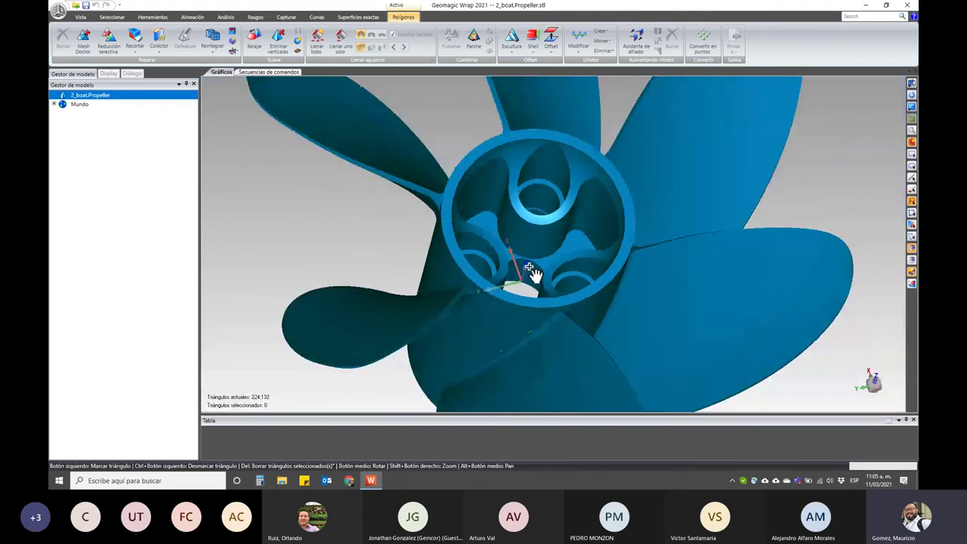
pyautogui.scroll(-2, 540, 257)
pyautogui.moveTo(547, 248)
pyautogui.mouseDown(button='middle')
pyautogui.moveTo(570, 329)
pyautogui.moveTo(563, 321)
pyautogui.mouseUp(button='middle')
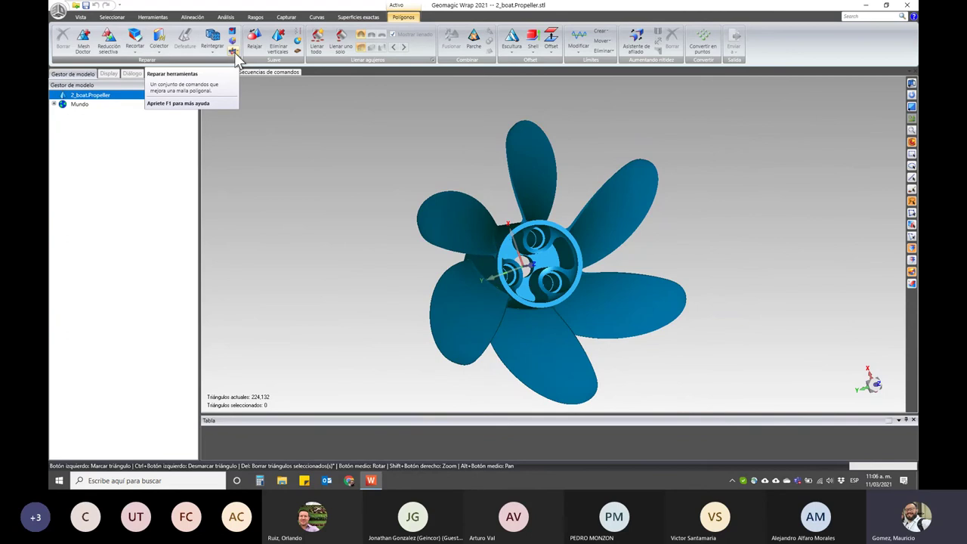
# Unroll the propeller mesh with desenrollado cilíndrico and shift the strip into view
pyautogui.click(235, 54)
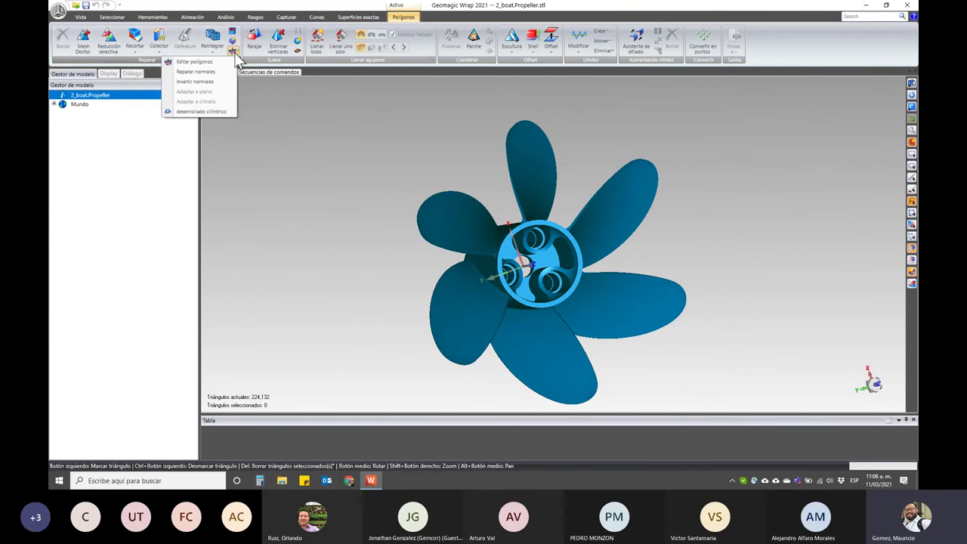
pyautogui.click(224, 113)
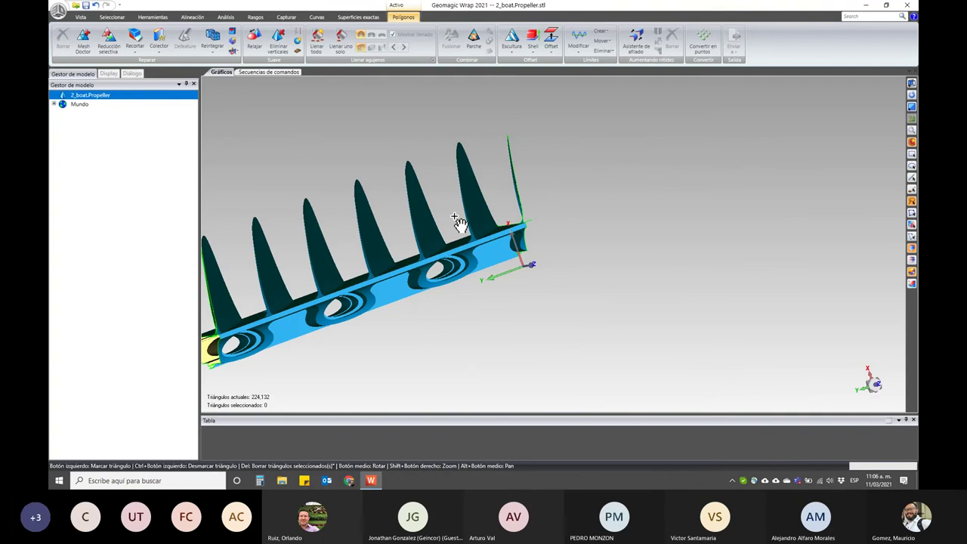
pyautogui.moveTo(406, 235)
pyautogui.keyDown('alt'); pyautogui.mouseDown(button='middle')
pyautogui.moveTo(602, 193)
pyautogui.moveTo(695, 242)
pyautogui.mouseUp(button='middle'); pyautogui.keyUp('alt')
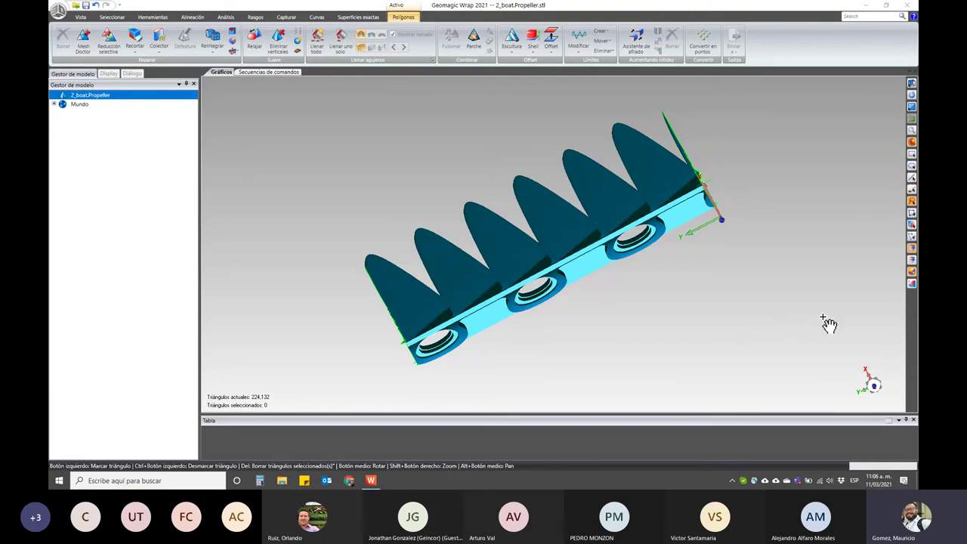
# Snap the strip to front and side views with X up, then zoom and pan to frame it
pyautogui.click(876, 387)
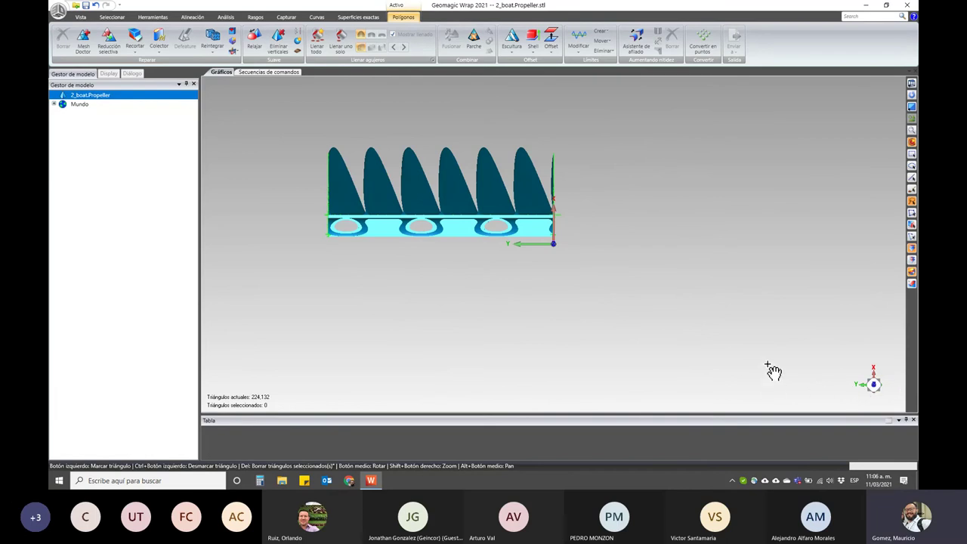
pyautogui.click(867, 387)
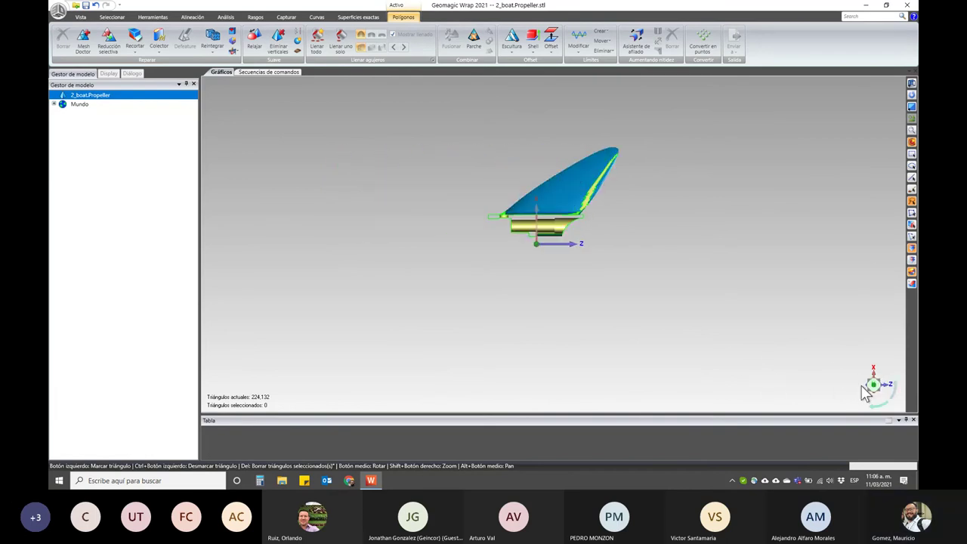
pyautogui.click(871, 387)
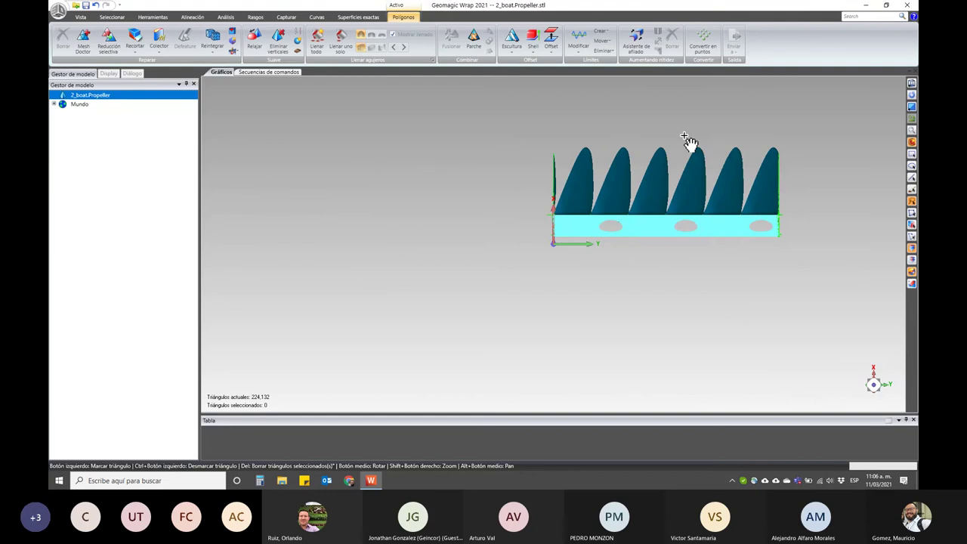
pyautogui.scroll(2, 689, 151)
pyautogui.scroll(2, 691, 181)
pyautogui.moveTo(682, 221)
pyautogui.keyDown('alt'); pyautogui.mouseDown(button='middle')
pyautogui.moveTo(669, 240)
pyautogui.moveTo(628, 242)
pyautogui.mouseUp(button='middle'); pyautogui.keyUp('alt')
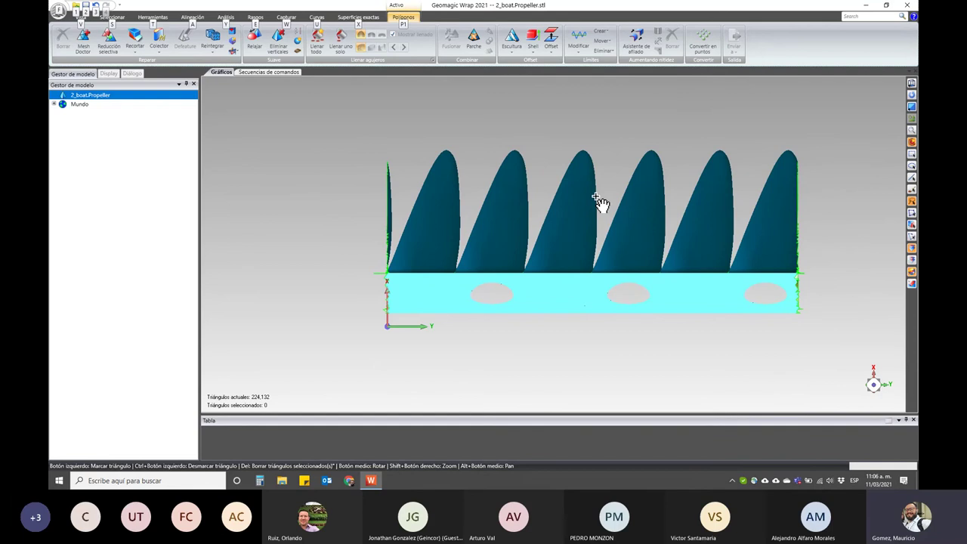
pyautogui.moveTo(591, 208)
pyautogui.mouseDown(button='middle')
pyautogui.moveTo(573, 241)
pyautogui.moveTo(596, 246)
pyautogui.mouseUp(button='middle')
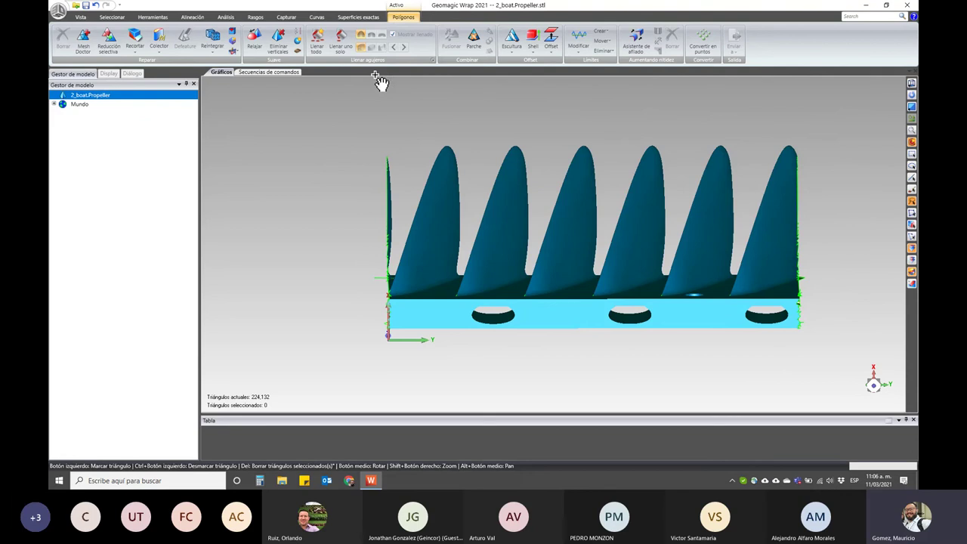
pyautogui.click(226, 17)
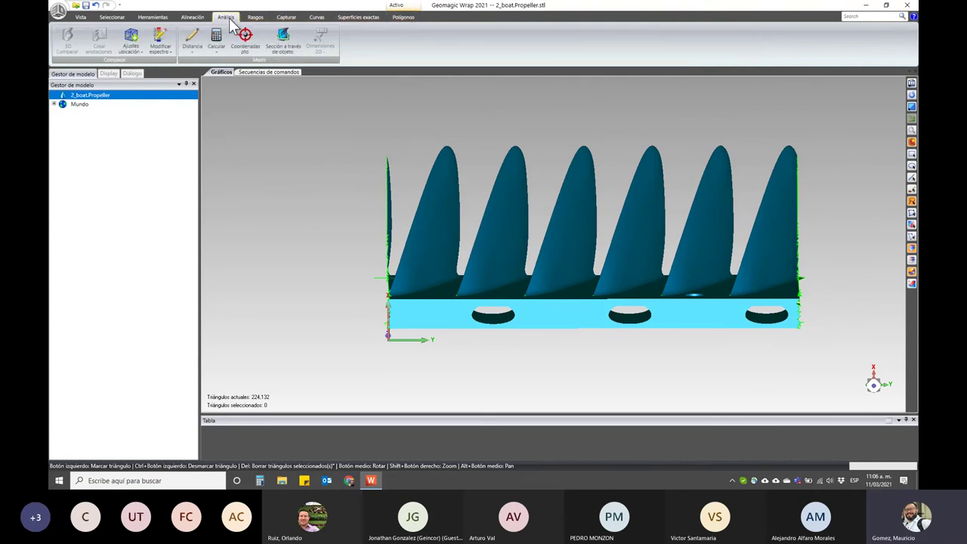
# Start a Sección a través de objeto defined on the system YZ plane
pyautogui.click(295, 51)
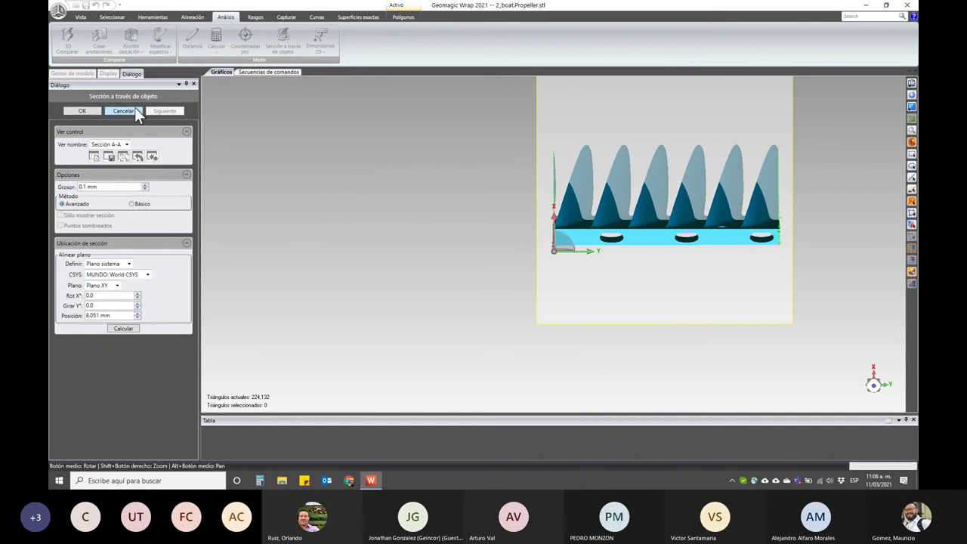
pyautogui.click(128, 264)
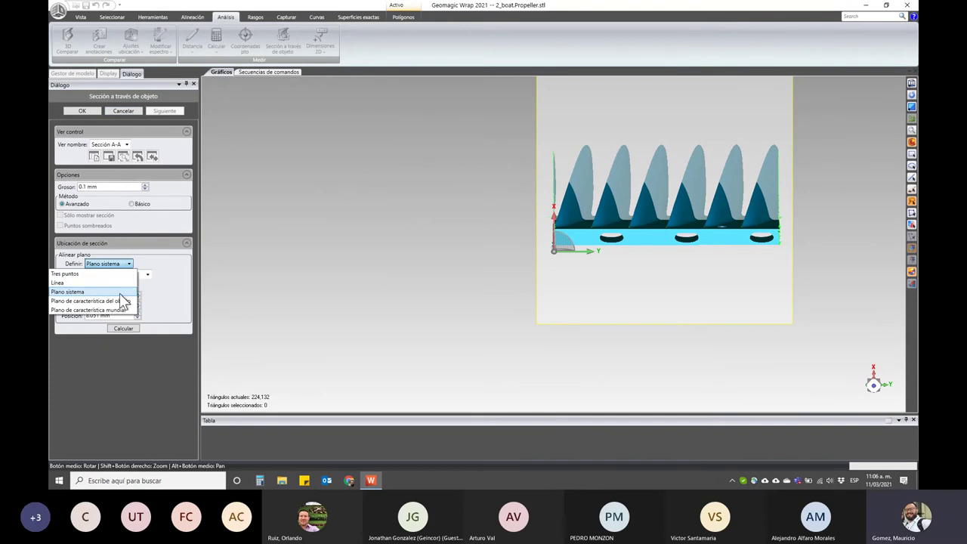
pyautogui.click(121, 292)
pyautogui.click(115, 286)
pyautogui.click(117, 286)
pyautogui.click(110, 314)
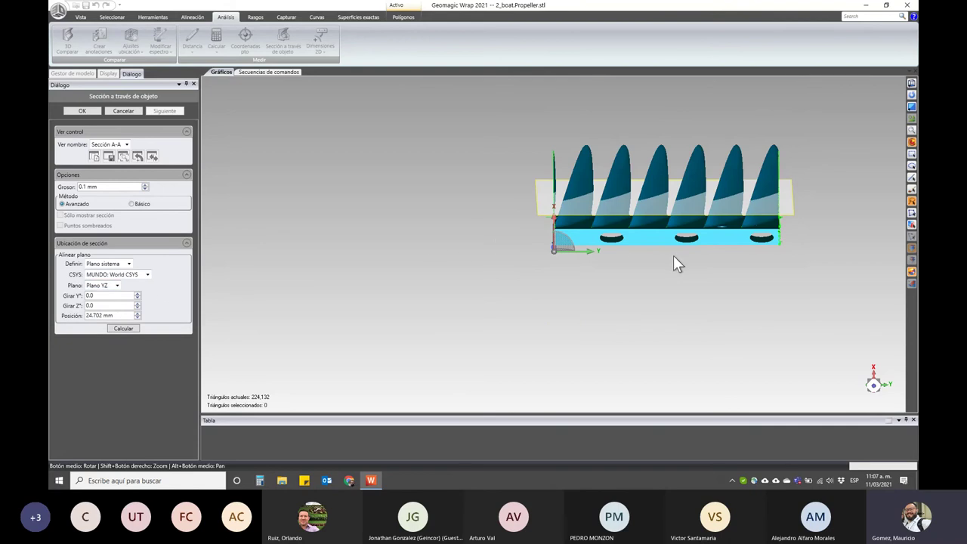
# View the section plane edge-on, set its position to 18.0 mm, and compute it
pyautogui.scroll(-3, 684, 267)
pyautogui.scroll(5, 687, 260)
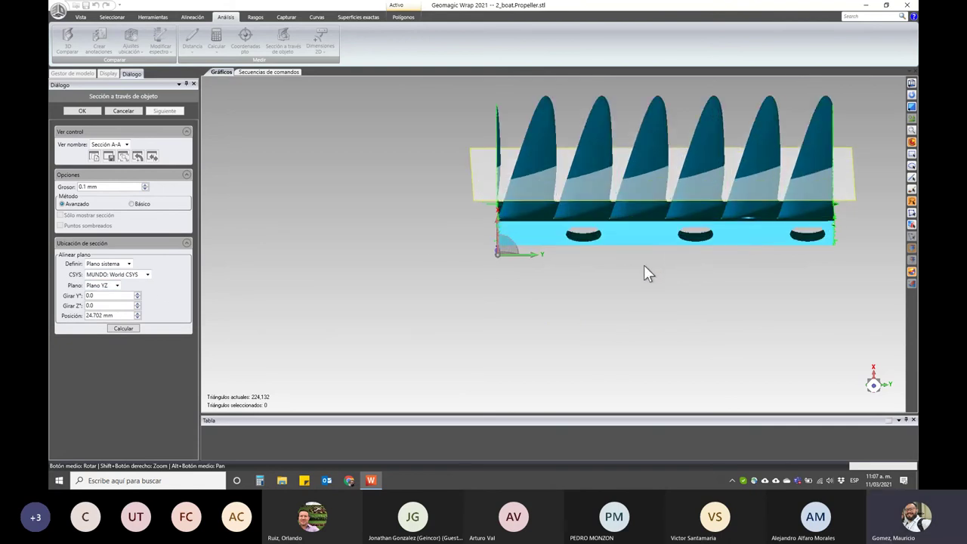
pyautogui.moveTo(626, 267)
pyautogui.mouseDown(button='middle')
pyautogui.moveTo(569, 330)
pyautogui.moveTo(536, 289)
pyautogui.moveTo(543, 268)
pyautogui.mouseUp(button='middle')
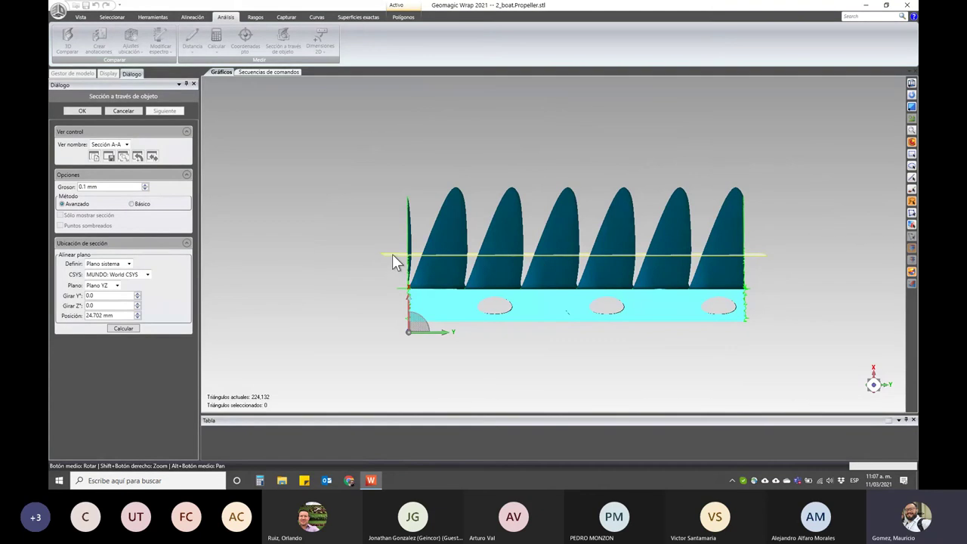
pyautogui.moveTo(392, 255)
pyautogui.mouseDown()
pyautogui.moveTo(397, 286)
pyautogui.moveTo(399, 242)
pyautogui.moveTo(400, 281)
pyautogui.mouseUp()
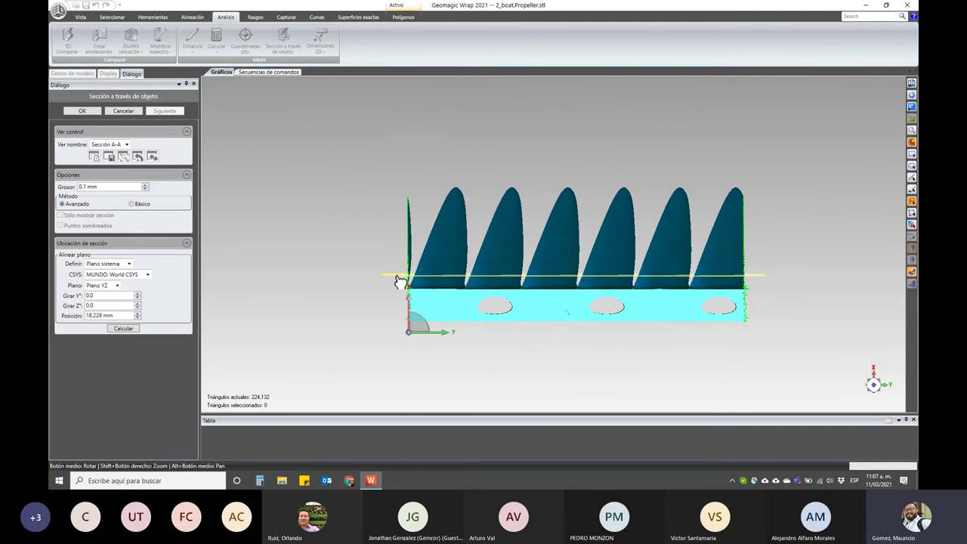
pyautogui.moveTo(110, 315)
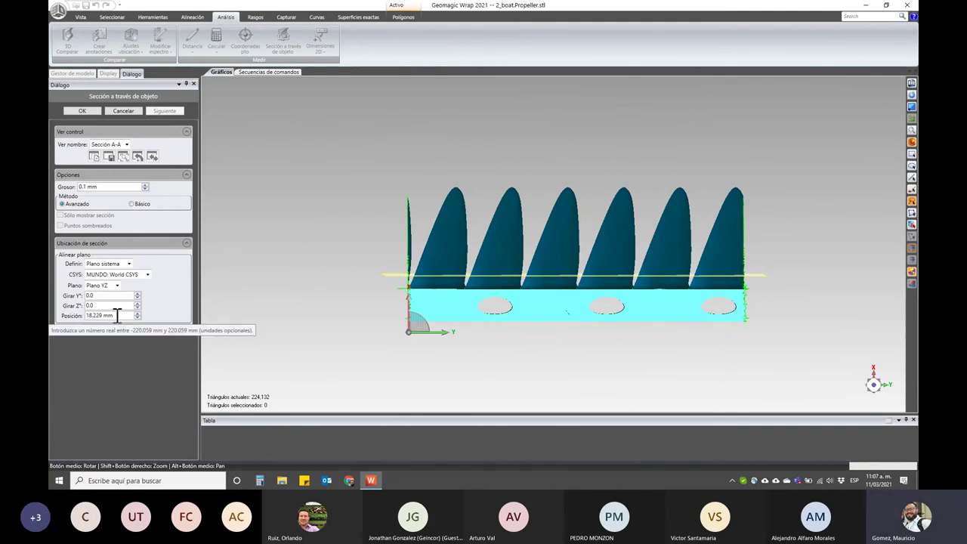
pyautogui.moveTo(117, 316); pyautogui.dragTo(85, 316)
pyautogui.write('18')
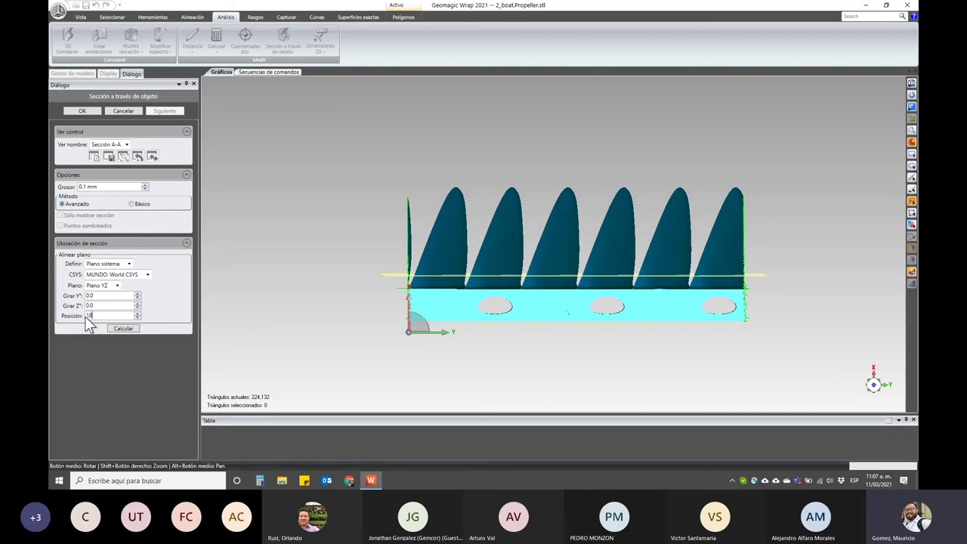
pyautogui.press('Return')
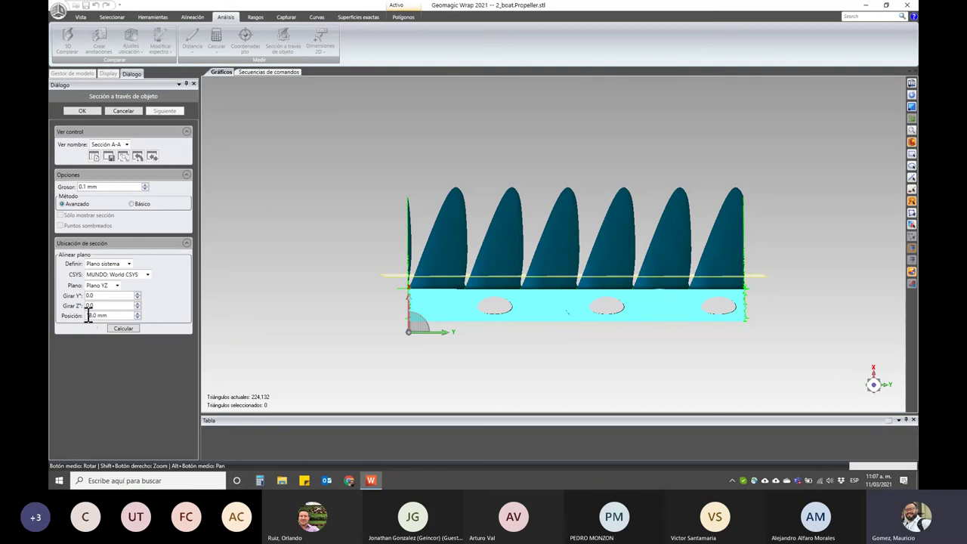
pyautogui.click(122, 330)
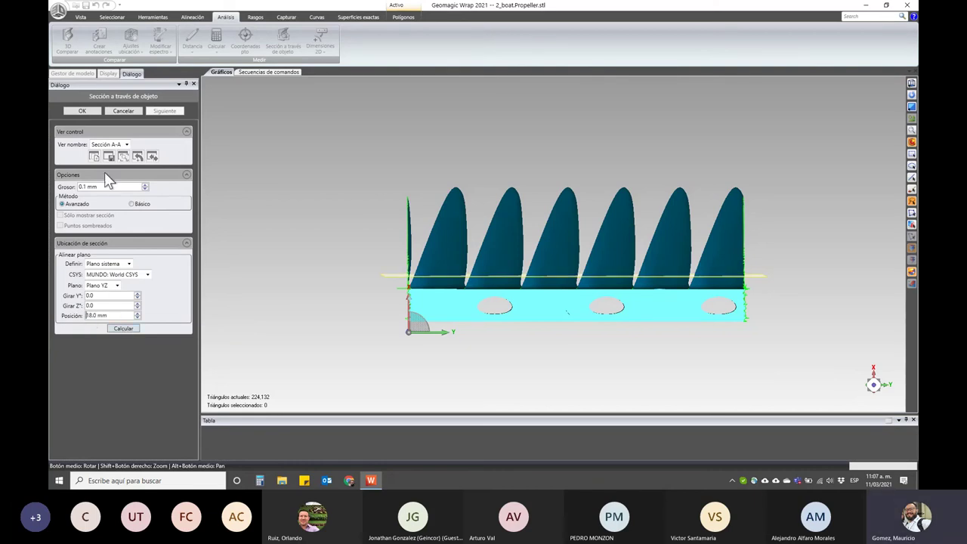
pyautogui.click(130, 329)
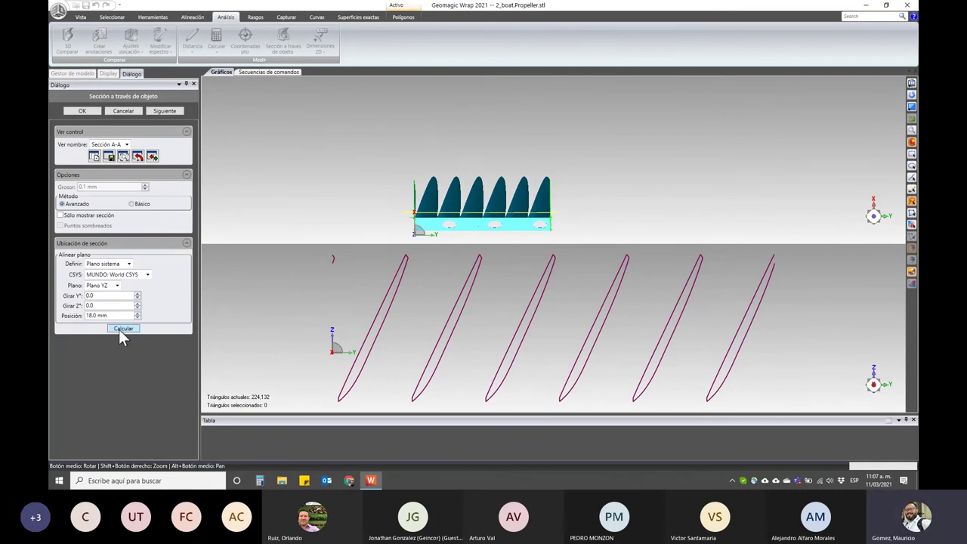
# Keep section A-A, close the section tool, recentre the propeller, and launch Dimensiones 2D
pyautogui.click(159, 112)
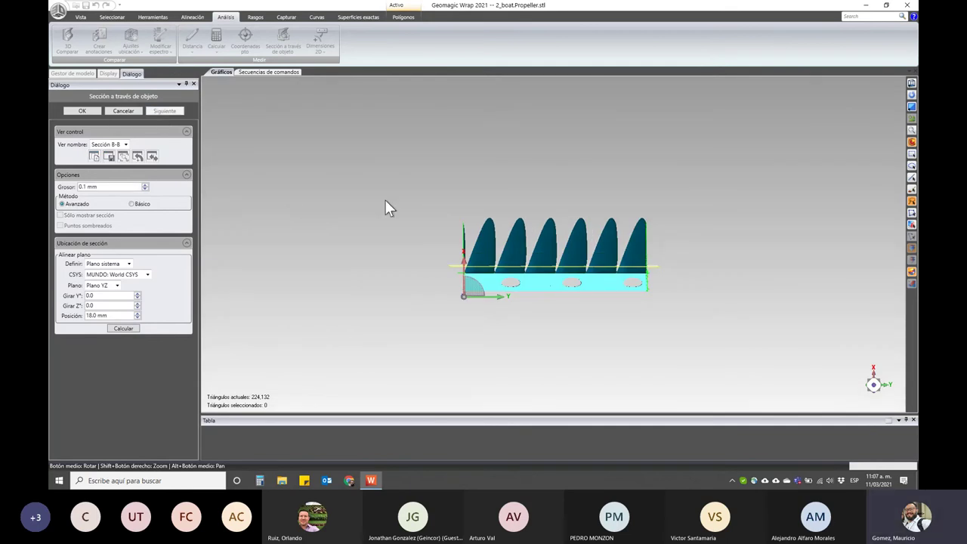
pyautogui.click(82, 111)
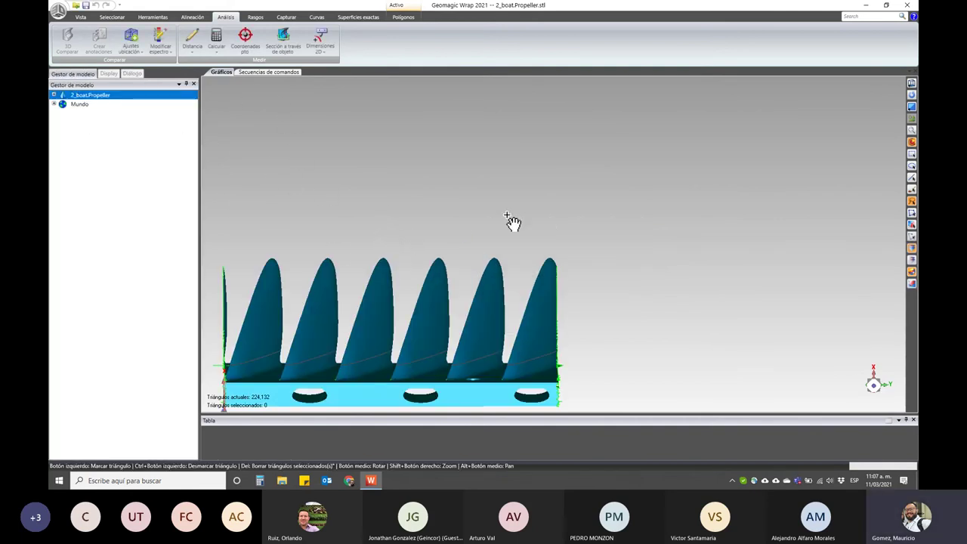
pyautogui.keyDown('alt'); pyautogui.moveTo(367, 254); pyautogui.dragTo(457, 178, button='middle'); pyautogui.keyUp('alt')
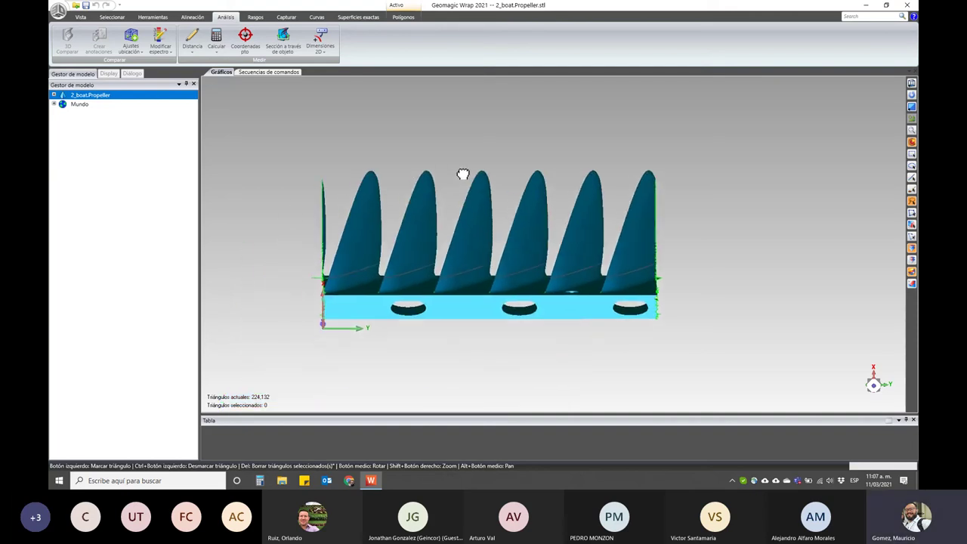
pyautogui.click(322, 39)
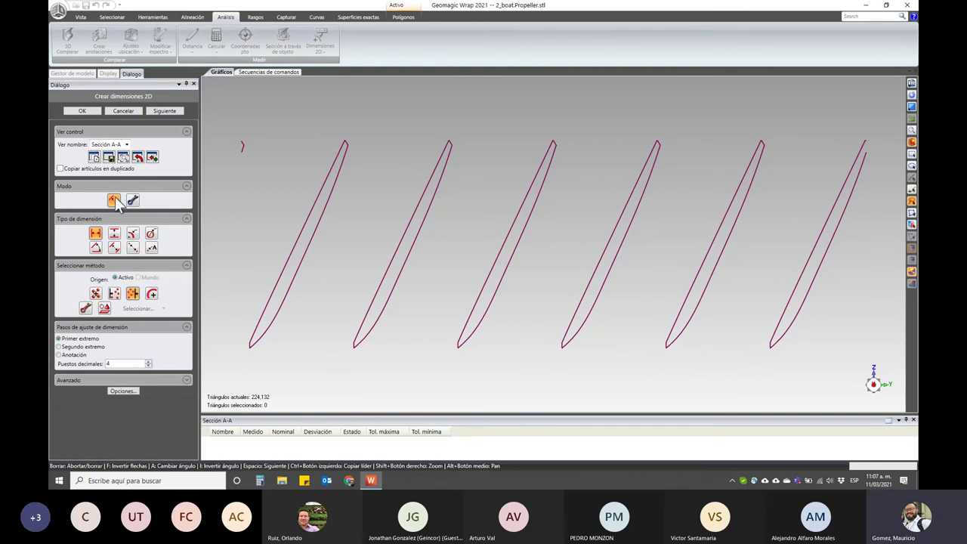
# Add horizontal dimension D4 (0.9895) between the first and second blade tips
pyautogui.click(96, 234)
pyautogui.moveTo(370, 120); pyautogui.dragTo(332, 172)
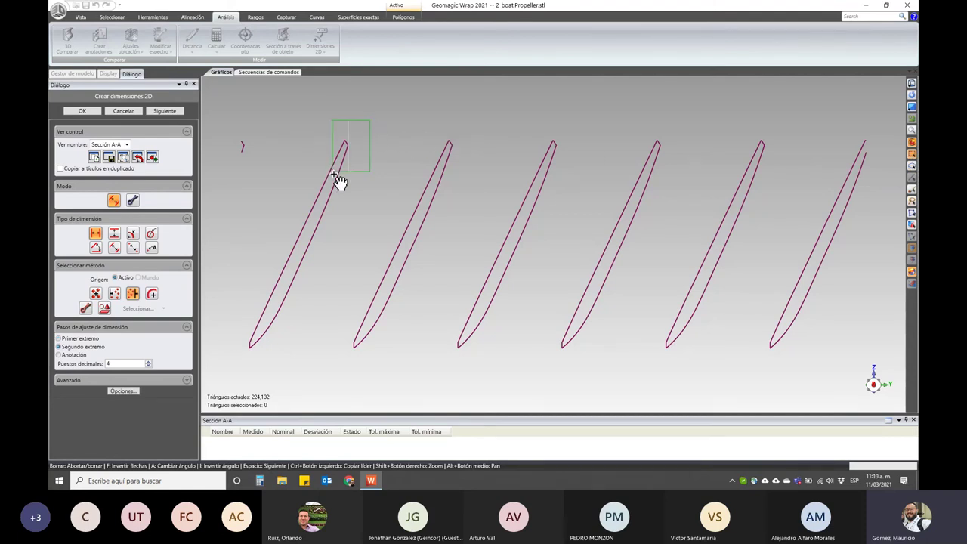
pyautogui.click(348, 342)
pyautogui.click(412, 109)
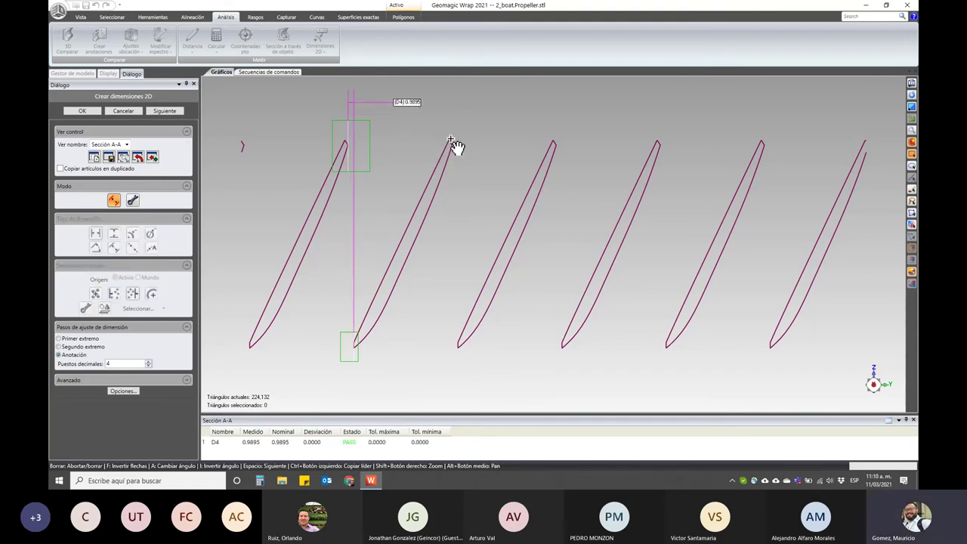
pyautogui.click(164, 111)
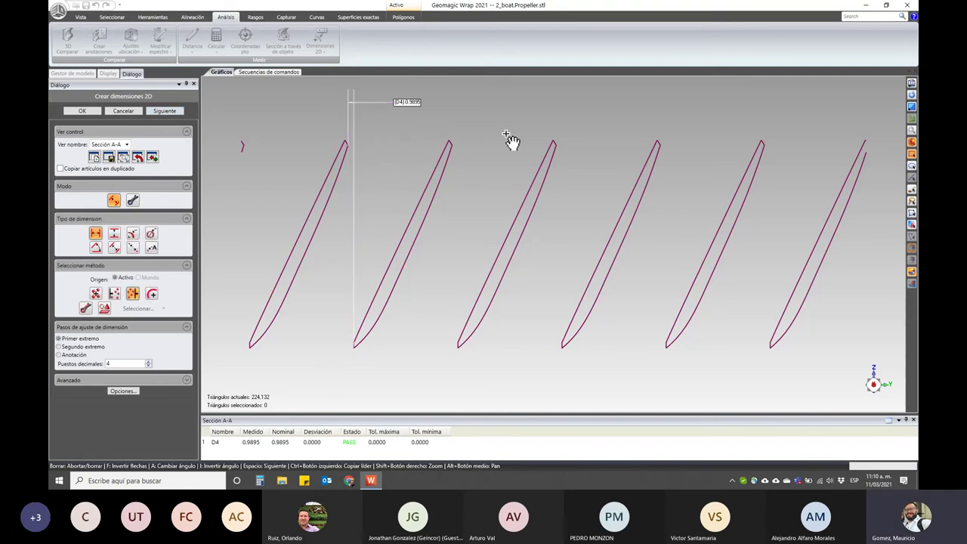
# Add D5 (0.9895) and D6 across blades two to four, then change the end-pick mode
pyautogui.click(445, 157)
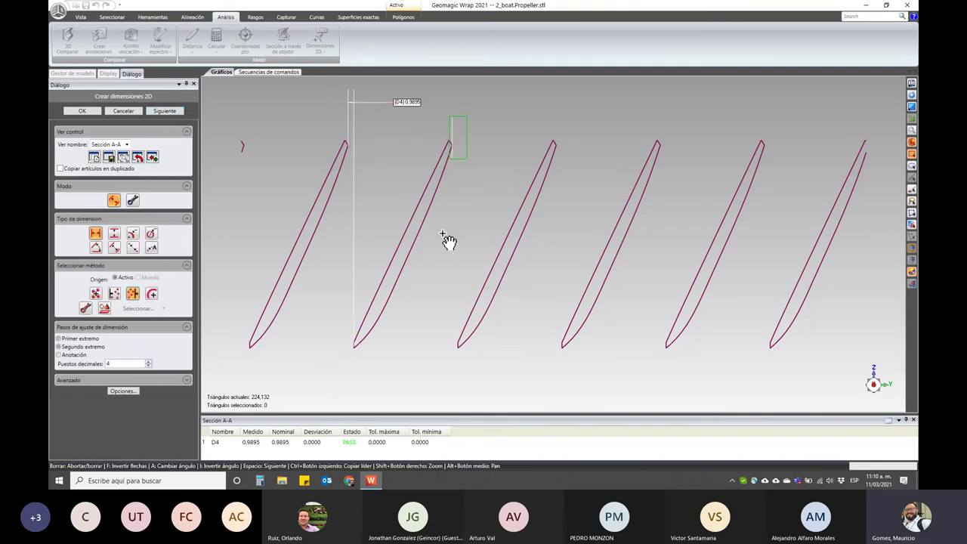
pyautogui.click(465, 356)
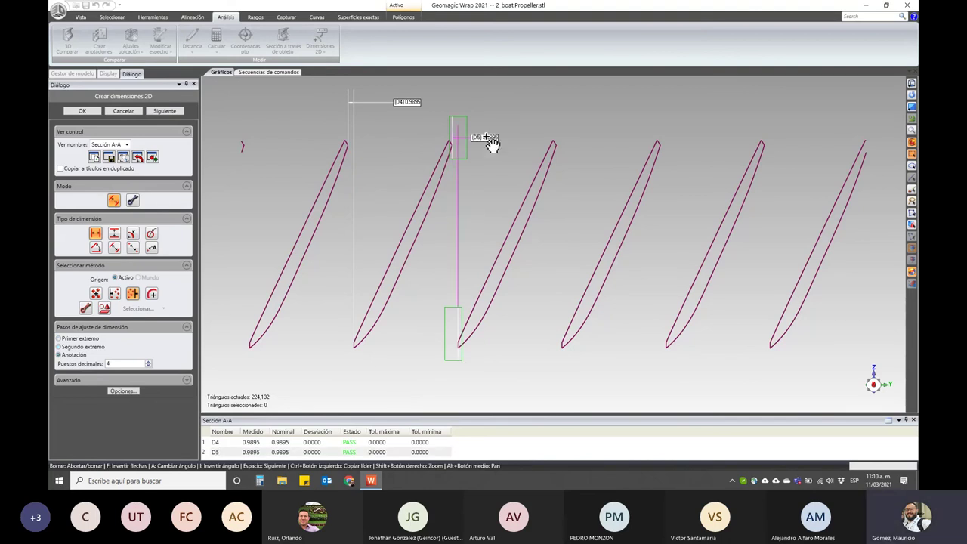
pyautogui.click(492, 103)
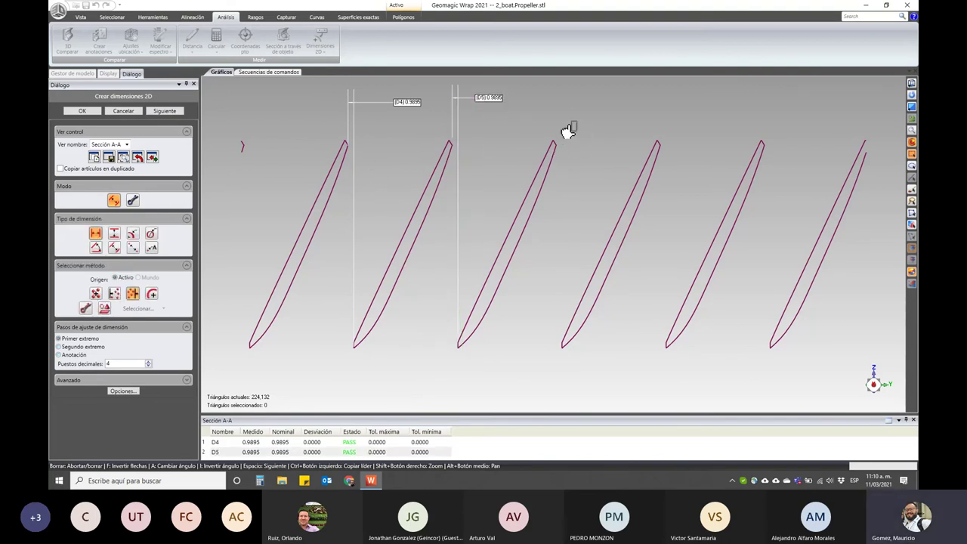
pyautogui.click(551, 153)
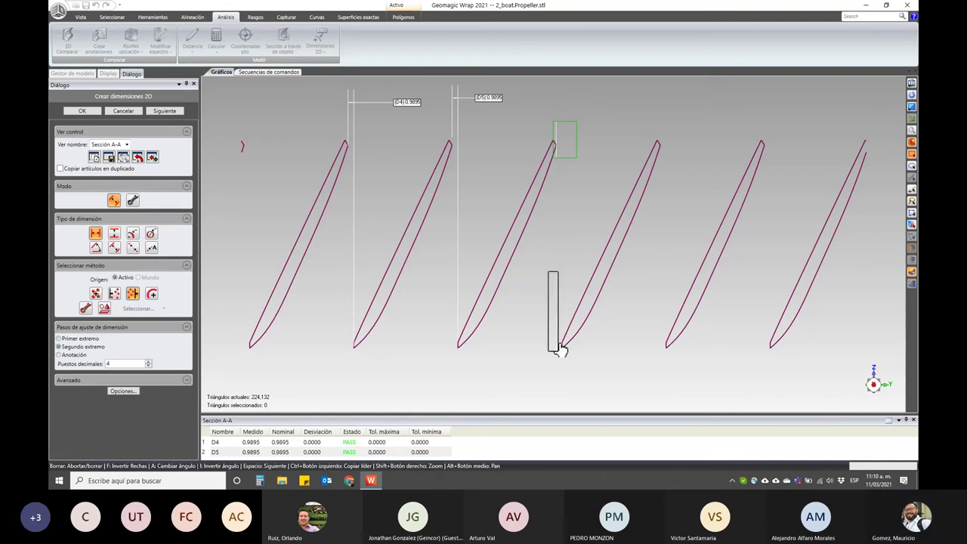
pyautogui.click(568, 355)
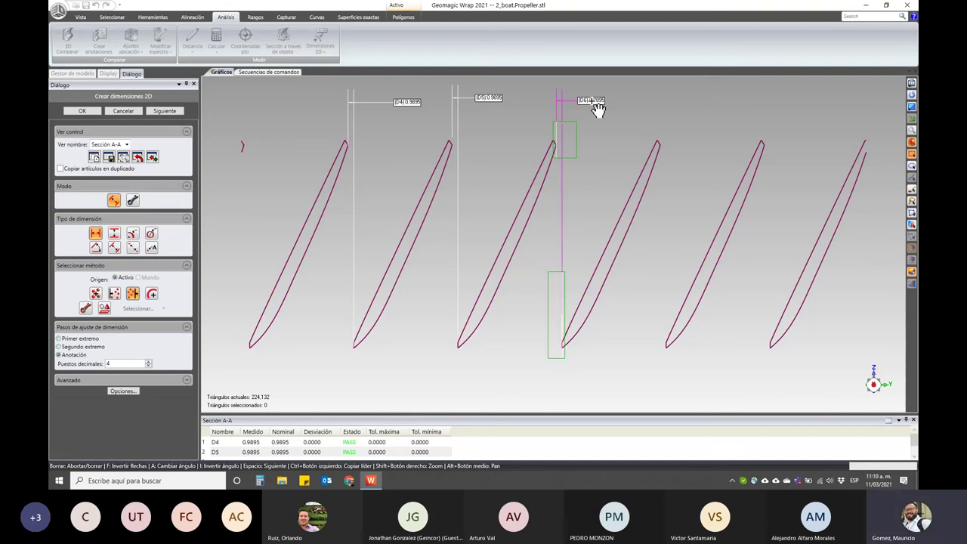
pyautogui.click(164, 110)
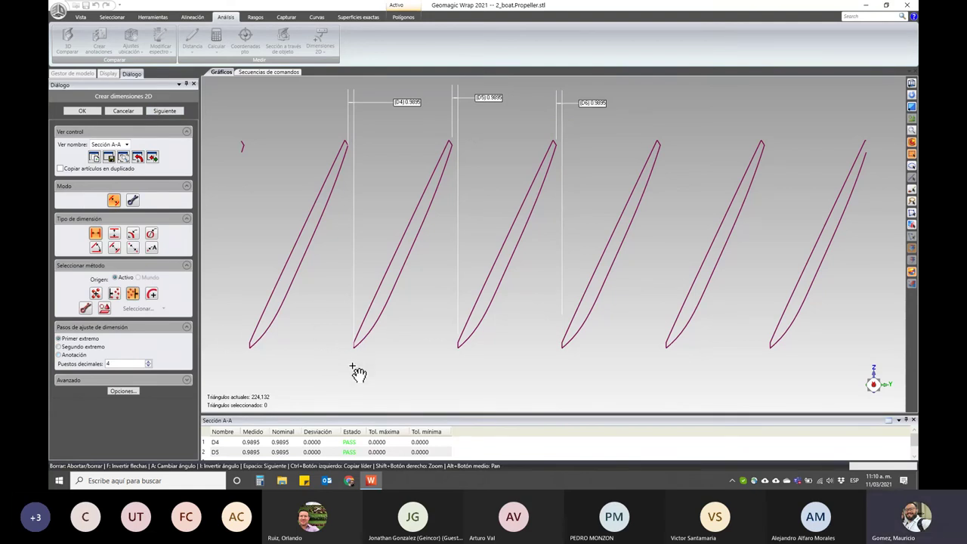
pyautogui.click(115, 294)
pyautogui.moveTo(225, 312); pyautogui.dragTo(253, 357)
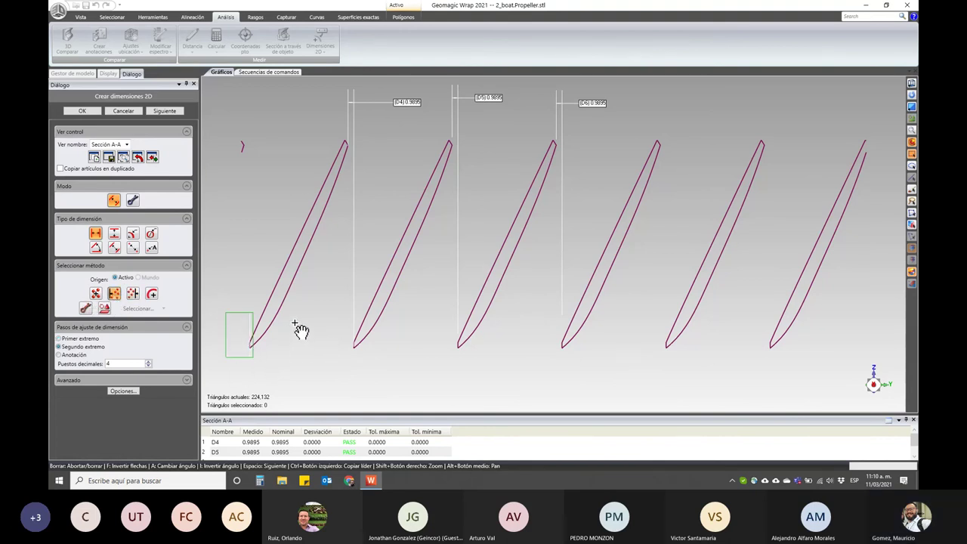
# Add horizontal dimension D7 (about 18.39) between the first two blades' lower tips, then draw a construction baseline across them
pyautogui.moveTo(360, 353); pyautogui.dragTo(358, 355)
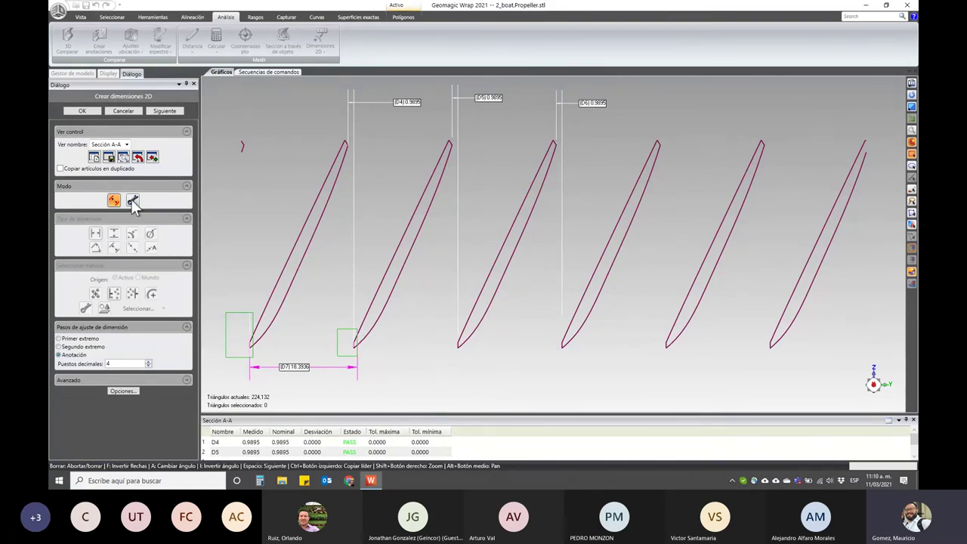
pyautogui.click(174, 111)
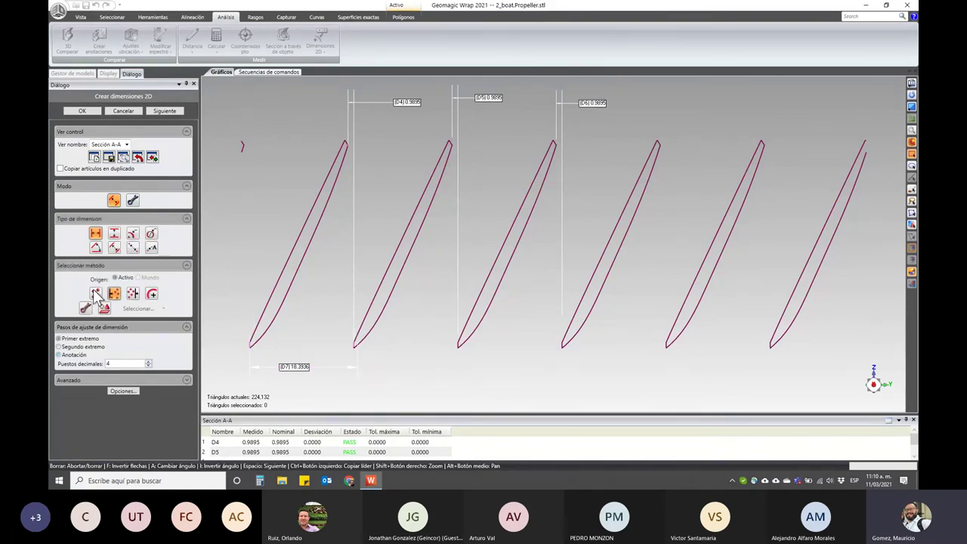
pyautogui.click(133, 200)
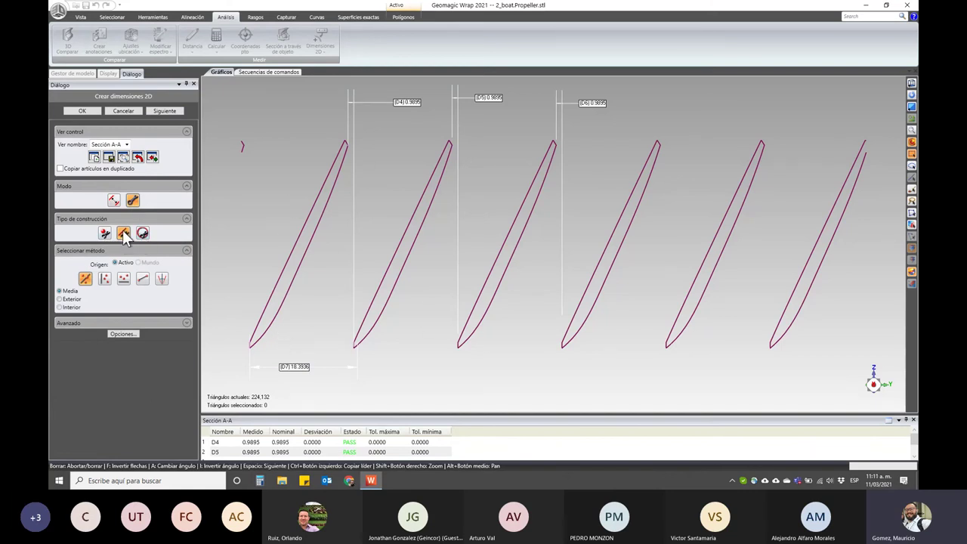
pyautogui.click(123, 279)
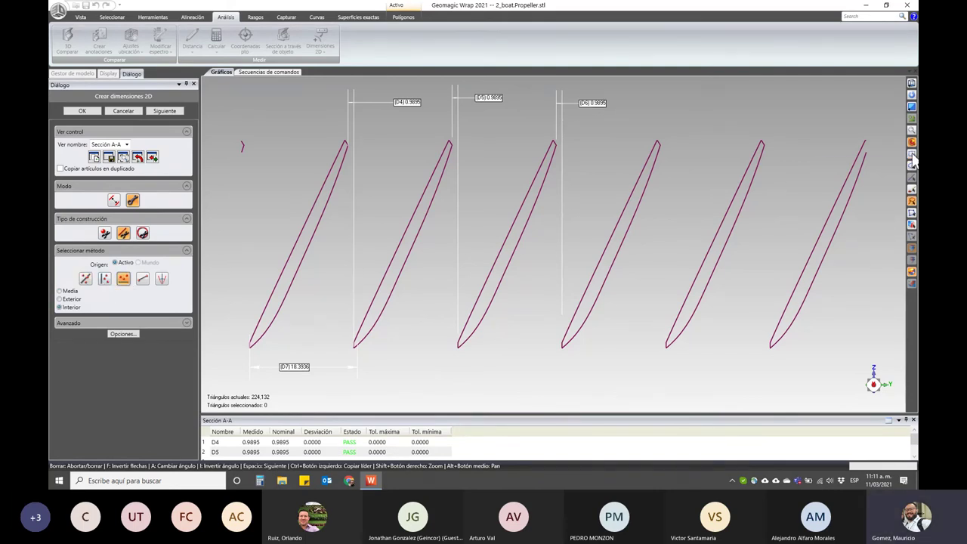
pyautogui.moveTo(224, 365); pyautogui.dragTo(794, 349)
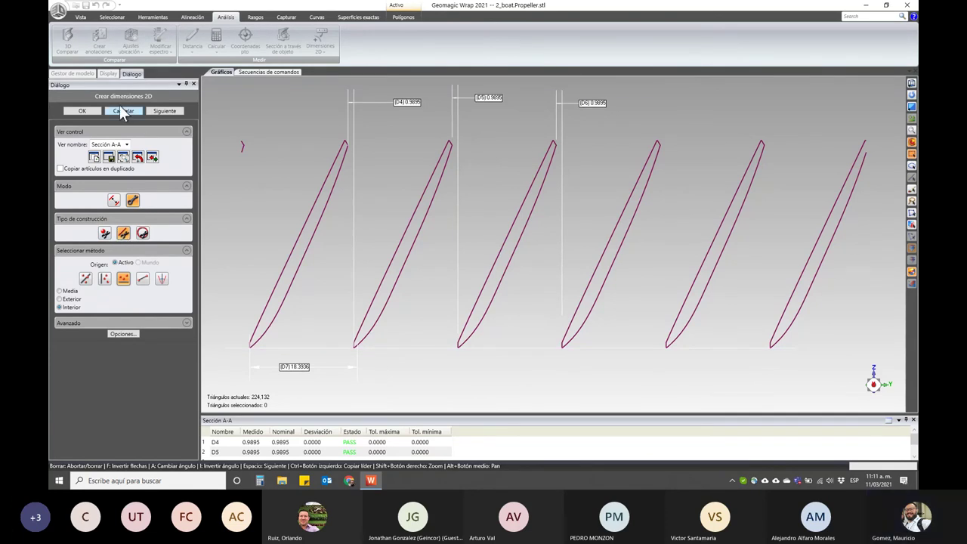
# Add angle dimension D8 of 64.7322 between the second blade outline and the baseline, then finish 2D dimensioning
pyautogui.click(114, 200)
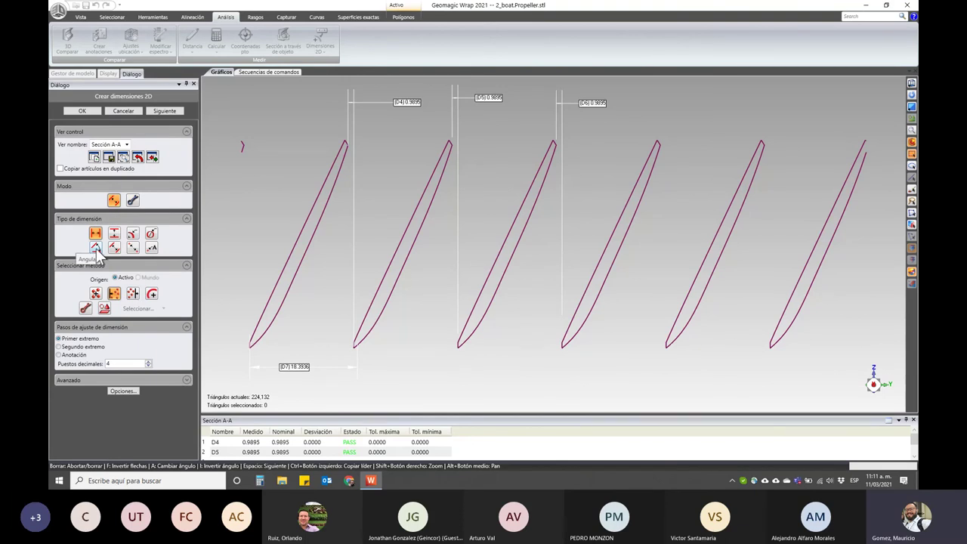
pyautogui.click(96, 249)
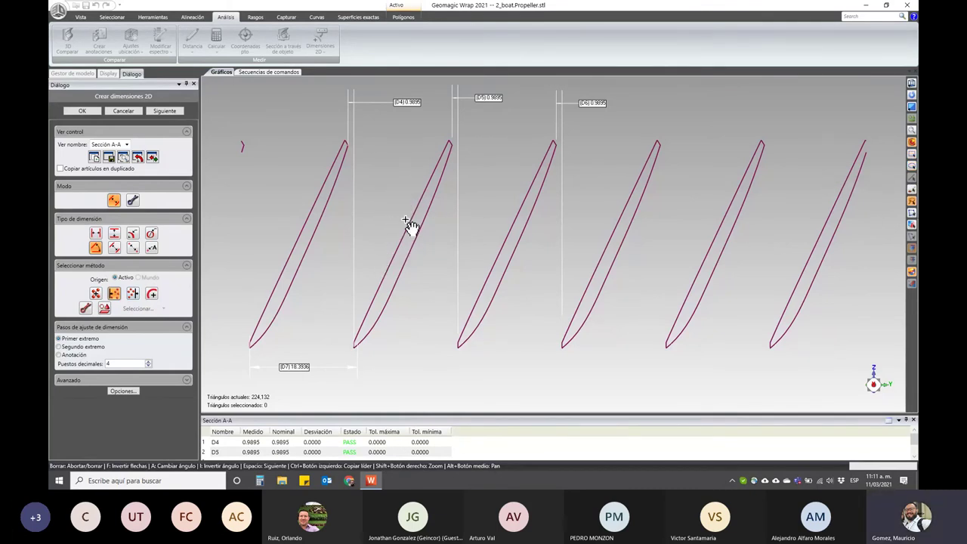
pyautogui.click(400, 253)
pyautogui.click(85, 307)
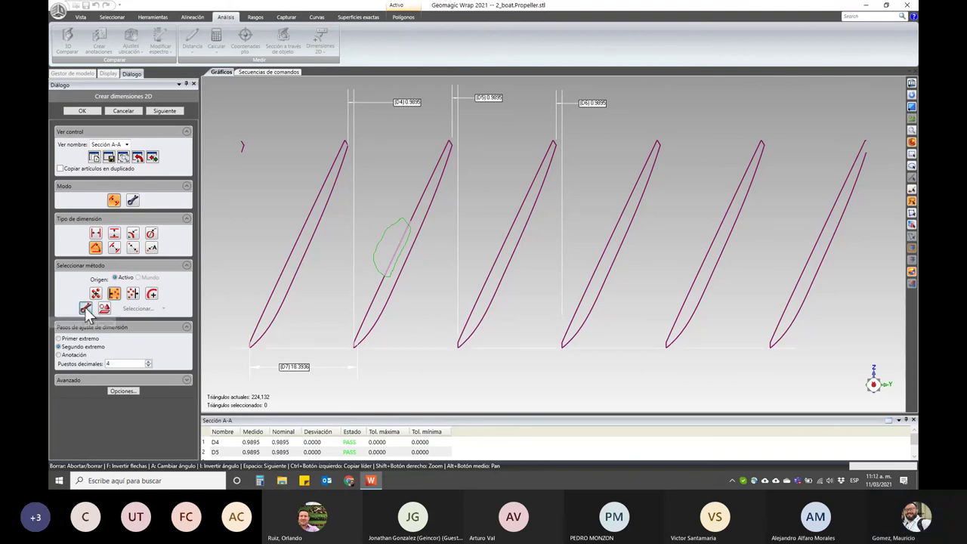
pyautogui.click(422, 354)
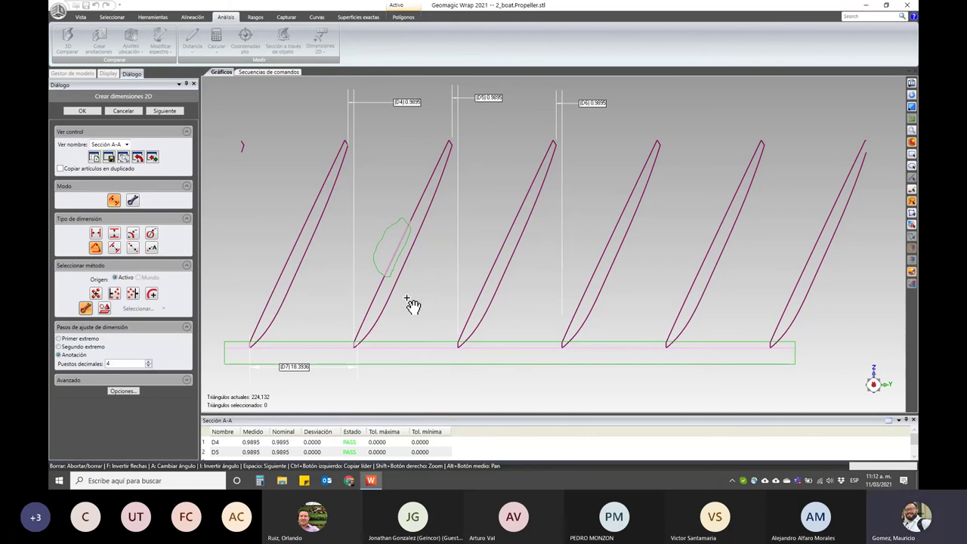
pyautogui.click(442, 288)
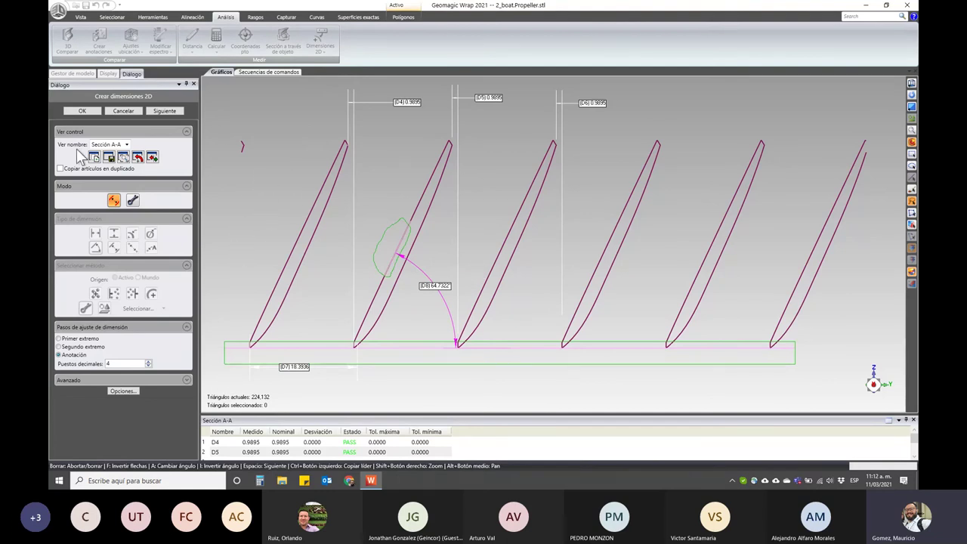
pyautogui.click(162, 111)
pyautogui.click(98, 111)
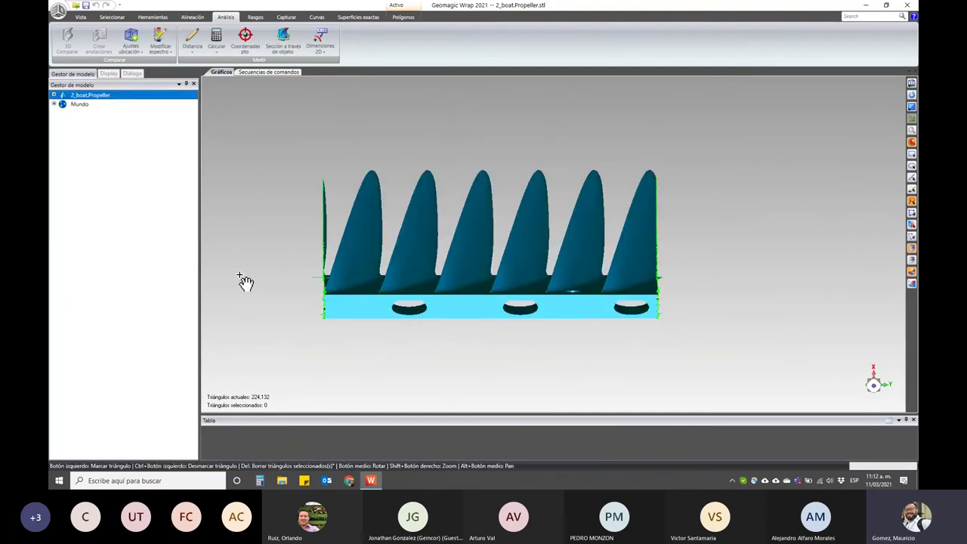
# Display stored Section A-A with its D4–D8 dimensions, then return to the 3D propeller
pyautogui.moveTo(509, 259); pyautogui.dragTo(382, 287, button='middle')
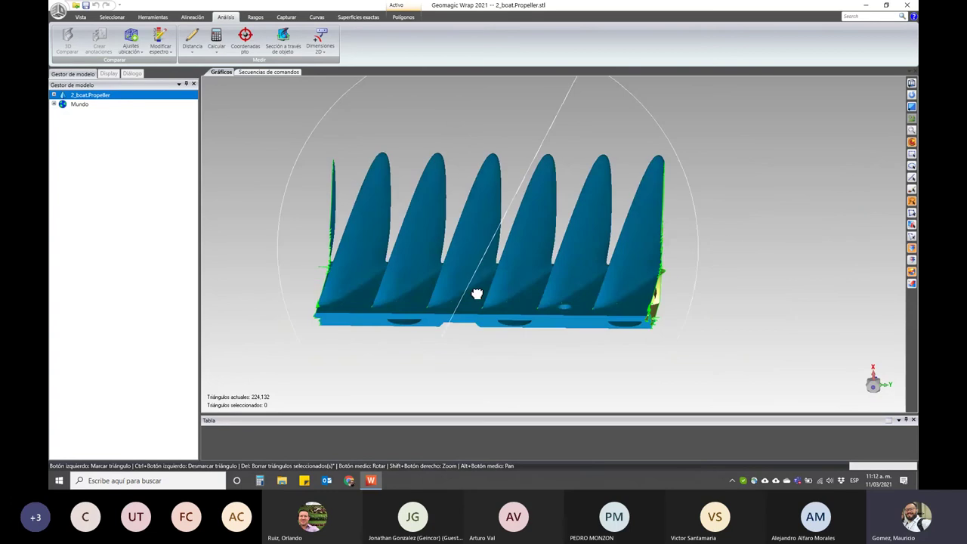
pyautogui.click(54, 96)
pyautogui.click(62, 104)
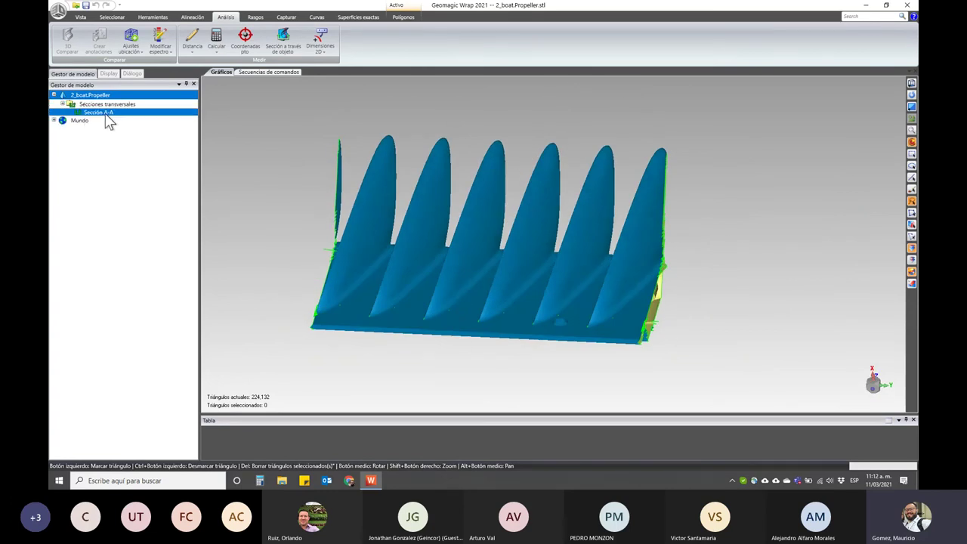
pyautogui.click(99, 112)
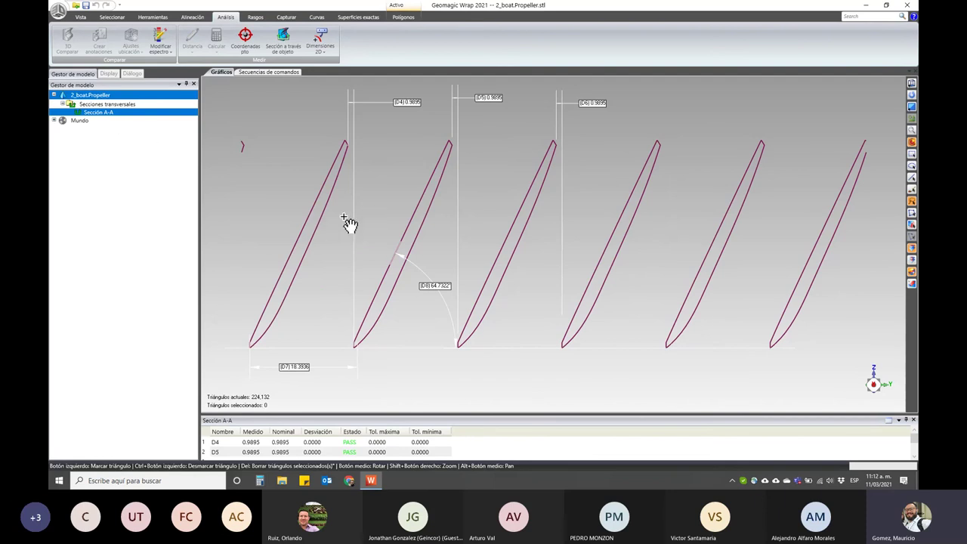
pyautogui.scroll(2, 368, 200)
pyautogui.scroll(-2, 368, 200)
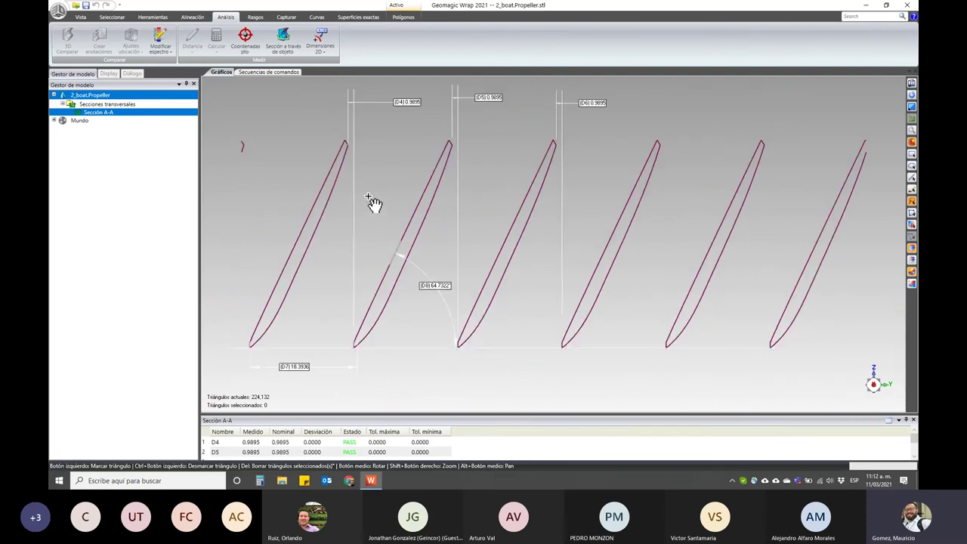
pyautogui.click(85, 96)
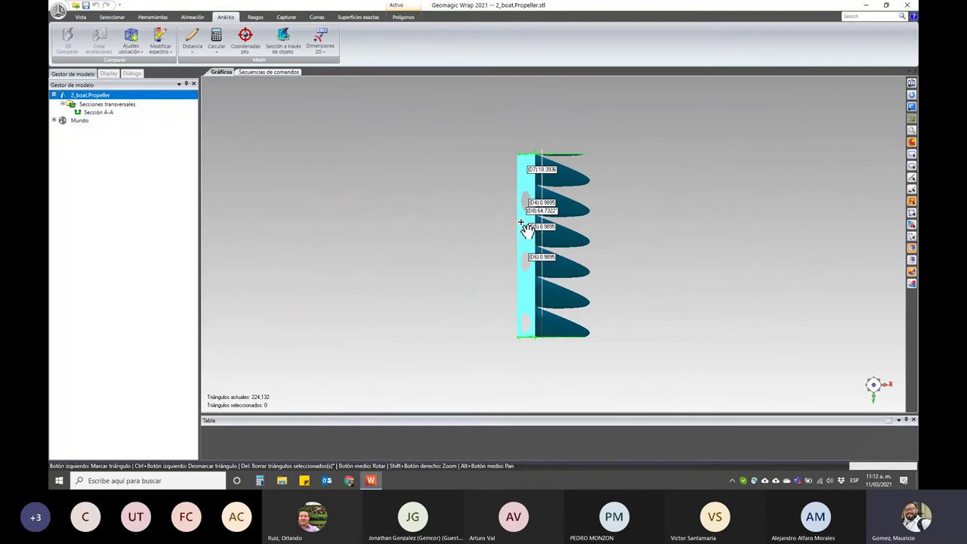
pyautogui.moveTo(512, 204); pyautogui.dragTo(363, 264, button='middle')
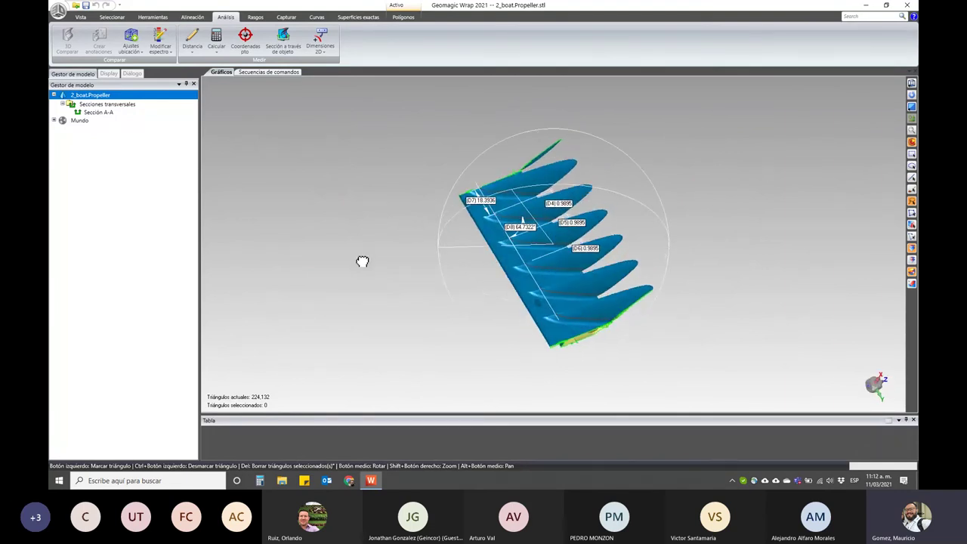
pyautogui.scroll(3, 522, 252)
pyautogui.moveTo(522, 252)
pyautogui.mouseDown(button='middle')
pyautogui.moveTo(674, 246)
pyautogui.moveTo(459, 309)
pyautogui.moveTo(460, 352)
pyautogui.moveTo(411, 249)
pyautogui.moveTo(497, 362)
pyautogui.moveTo(436, 315)
pyautogui.moveTo(322, 309)
pyautogui.moveTo(595, 273)
pyautogui.moveTo(513, 244)
pyautogui.moveTo(510, 273)
pyautogui.mouseUp(button='middle')
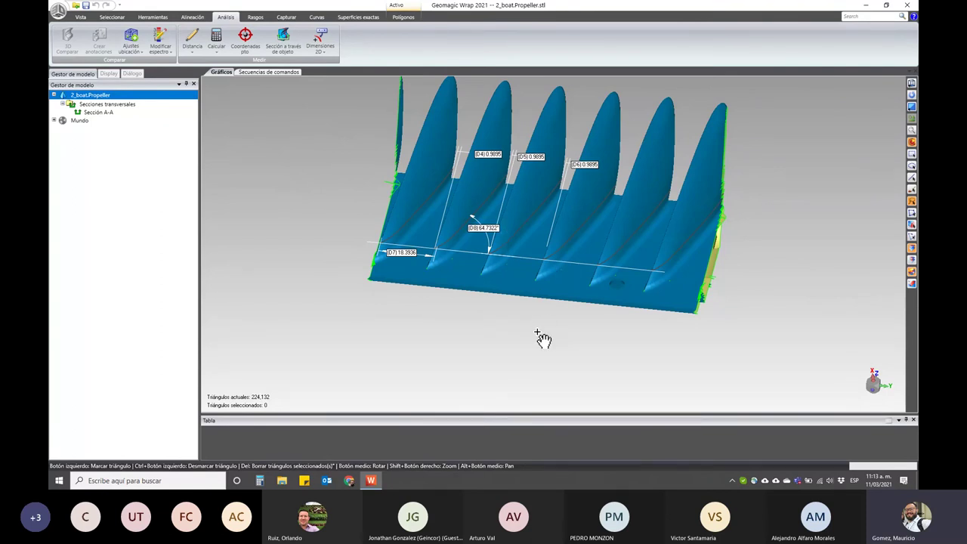
pyautogui.hotkey('ctrl', 'o')
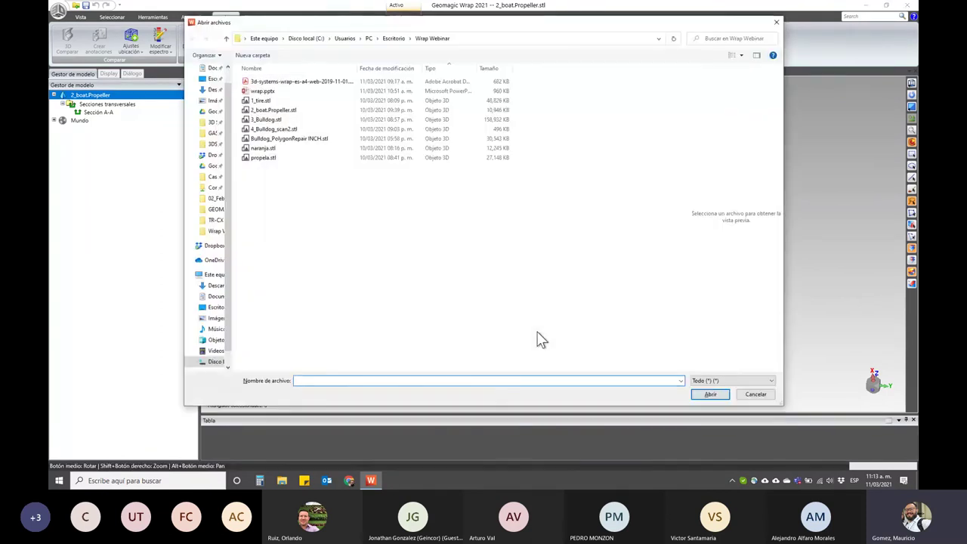
# Close the propeller without saving and open 3_Bulldog.stl and 4_Bulldog_scan2.stl together
pyautogui.click(758, 395)
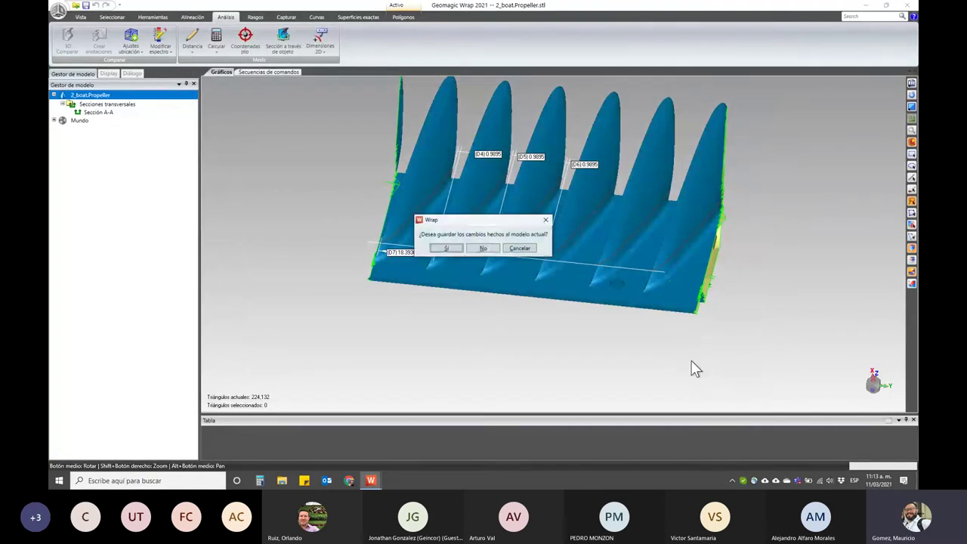
pyautogui.press('n')
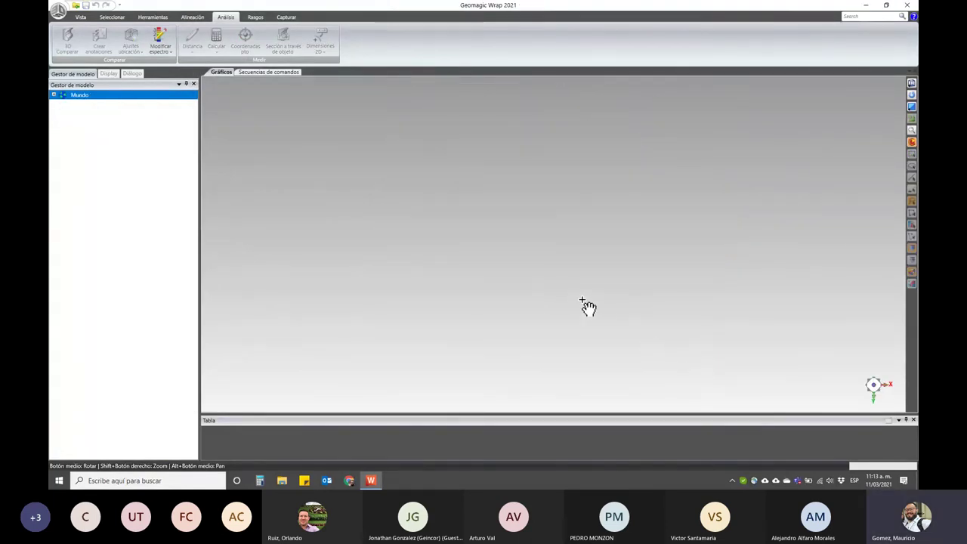
pyautogui.hotkey('ctrl', 'o')
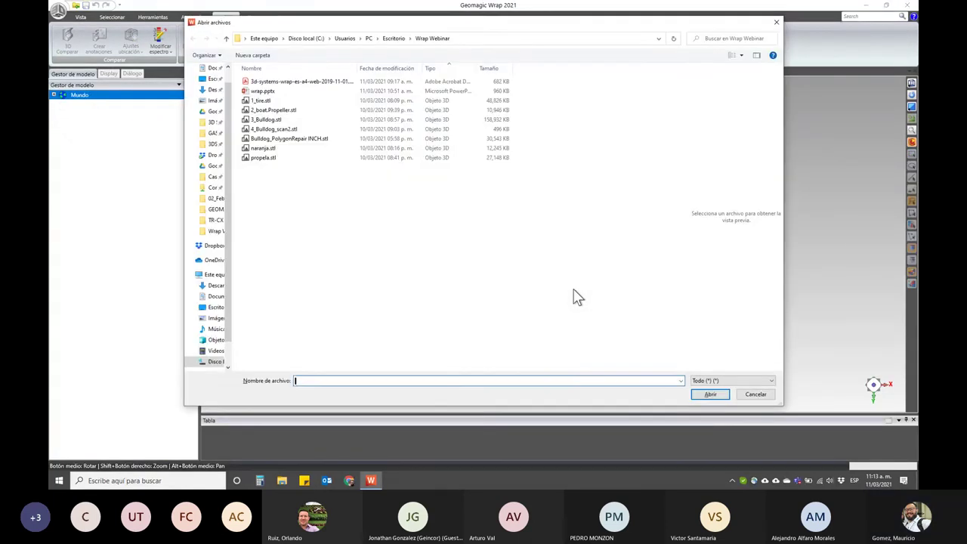
pyautogui.click(284, 121)
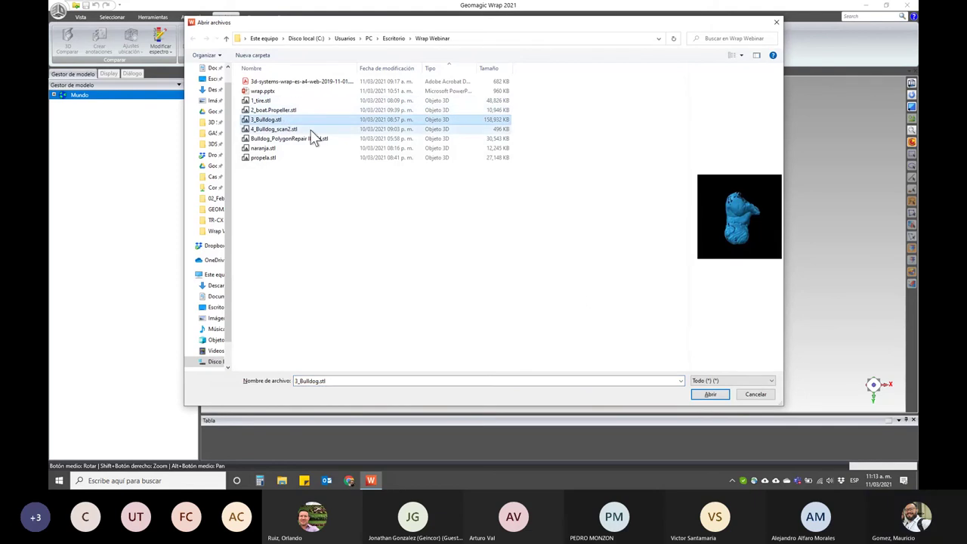
pyautogui.keyDown('ctrl'); pyautogui.click(310, 131); pyautogui.keyUp('ctrl')
pyautogui.click(709, 394)
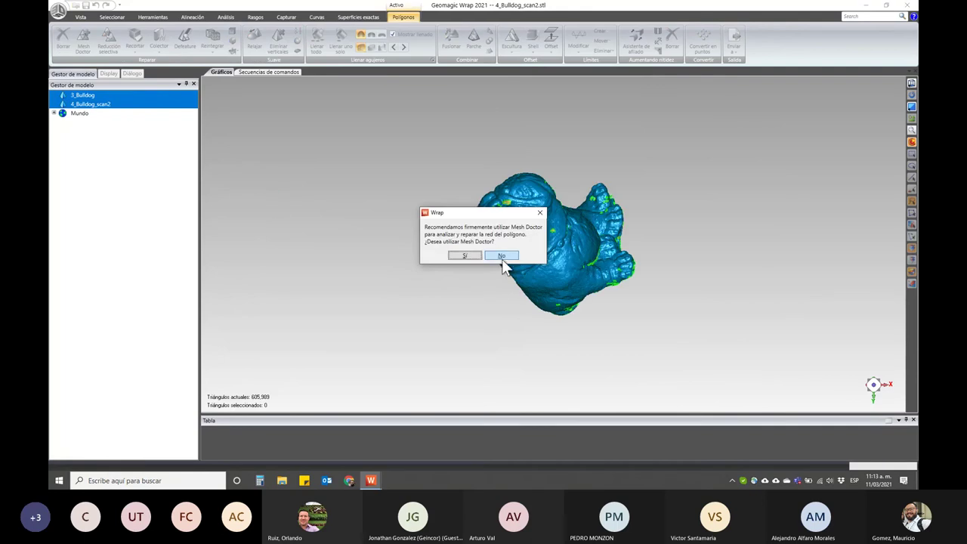
# Decline the Mesh Doctor repair, select 3_Bulldog and orbit in close on the head
pyautogui.click(499, 256)
pyautogui.click(89, 97)
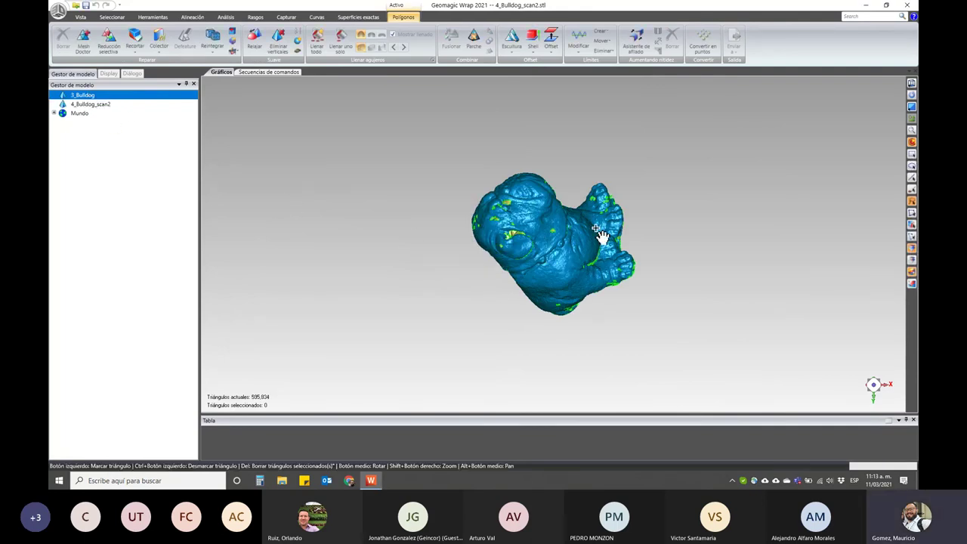
pyautogui.moveTo(686, 216)
pyautogui.mouseDown(button='middle')
pyautogui.moveTo(471, 252)
pyautogui.moveTo(661, 212)
pyautogui.moveTo(600, 222)
pyautogui.moveTo(593, 250)
pyautogui.moveTo(577, 238)
pyautogui.moveTo(604, 240)
pyautogui.moveTo(614, 280)
pyautogui.mouseUp(button='middle')
pyautogui.moveTo(567, 216)
pyautogui.mouseDown(button='middle')
pyautogui.moveTo(600, 220)
pyautogui.moveTo(540, 189)
pyautogui.mouseUp(button='middle')
pyautogui.scroll(-2, 513, 187)
pyautogui.scroll(2, 492, 190)
pyautogui.scroll(3, 539, 244)
pyautogui.moveTo(539, 244)
pyautogui.mouseDown(button='middle')
pyautogui.moveTo(563, 124)
pyautogui.moveTo(550, 209)
pyautogui.moveTo(524, 151)
pyautogui.moveTo(531, 168)
pyautogui.mouseUp(button='middle')
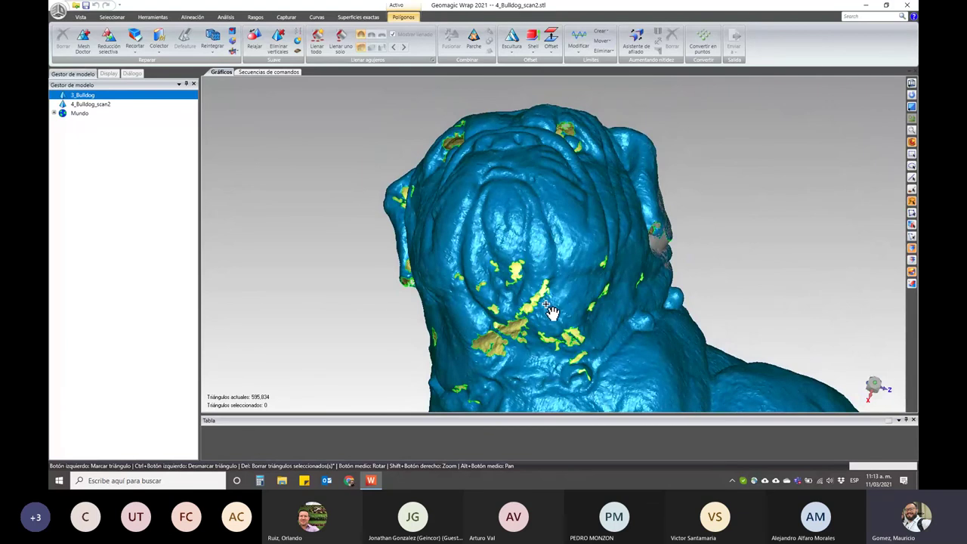
pyautogui.moveTo(639, 292); pyautogui.dragTo(527, 285, button='middle')
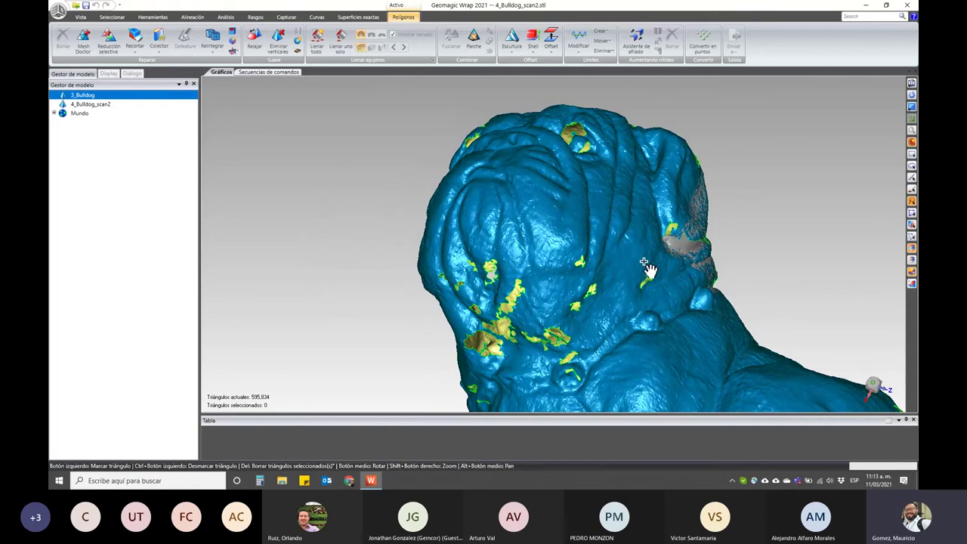
pyautogui.moveTo(671, 231)
pyautogui.mouseDown(button='middle')
pyautogui.moveTo(591, 268)
pyautogui.moveTo(724, 240)
pyautogui.mouseUp(button='middle')
# Hide 4_Bulldog_scan2 and inspect the yellow patches on 3_Bulldog's head
pyautogui.rightClick(94, 107)
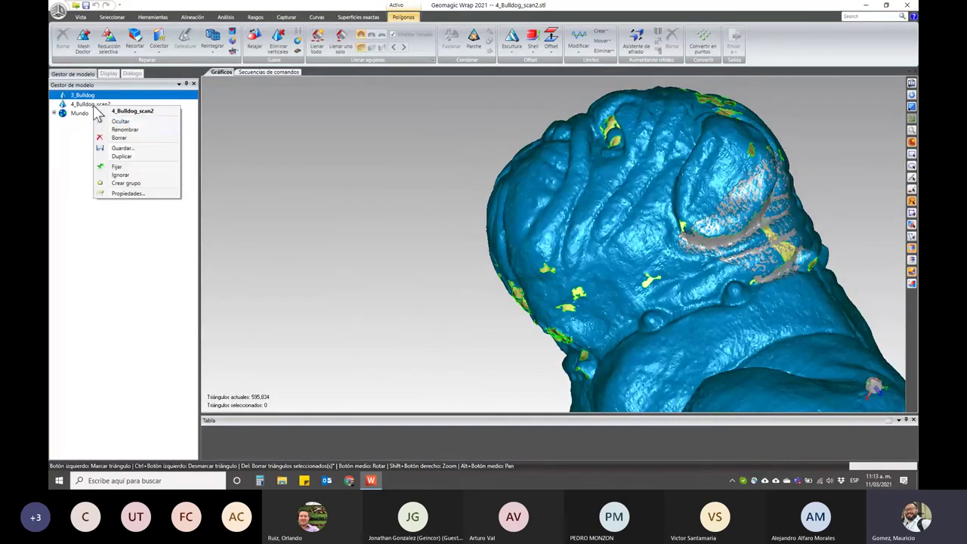
pyautogui.click(119, 122)
pyautogui.moveTo(759, 219)
pyautogui.mouseDown(button='middle')
pyautogui.moveTo(719, 196)
pyautogui.moveTo(578, 173)
pyautogui.mouseUp(button='middle')
pyautogui.moveTo(772, 222); pyautogui.dragTo(594, 241, button='middle')
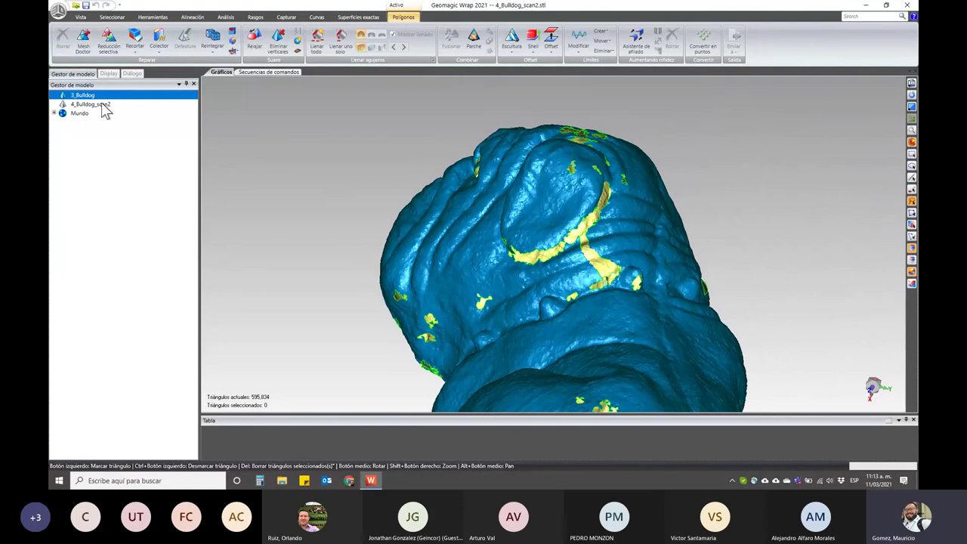
pyautogui.scroll(1, 632, 216)
pyautogui.scroll(1, 589, 198)
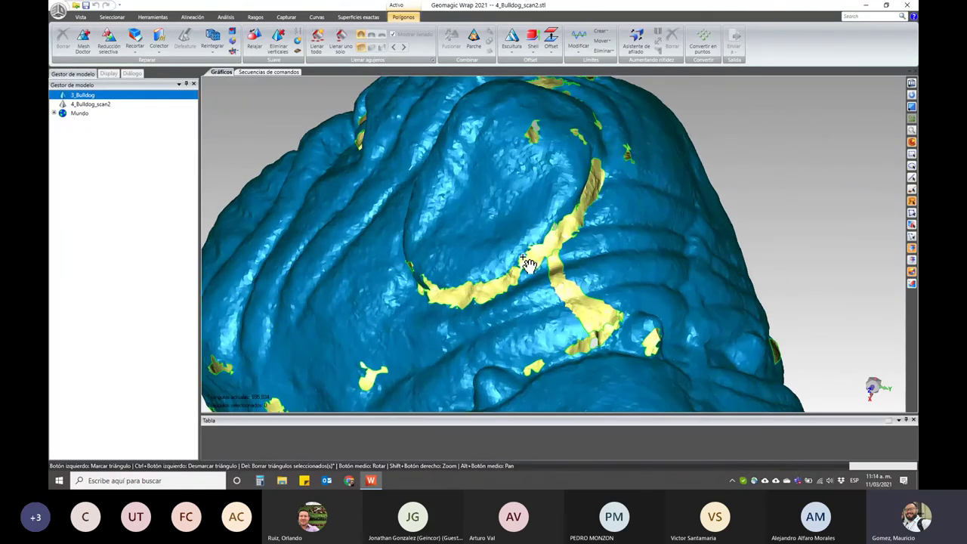
pyautogui.moveTo(528, 263); pyautogui.dragTo(535, 282, button='middle')
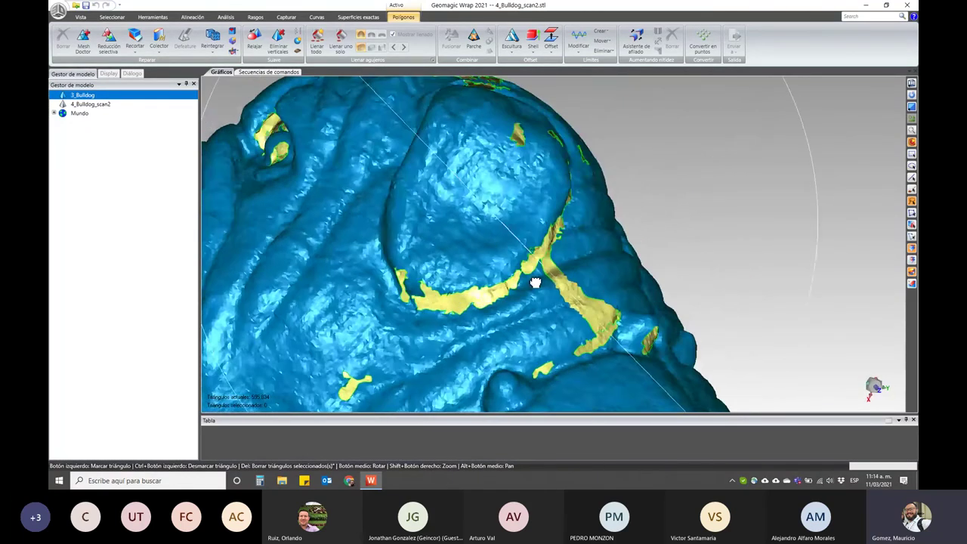
# Show 4_Bulldog_scan2 again from its right-click menu
pyautogui.click(101, 104)
pyautogui.rightClick(103, 105)
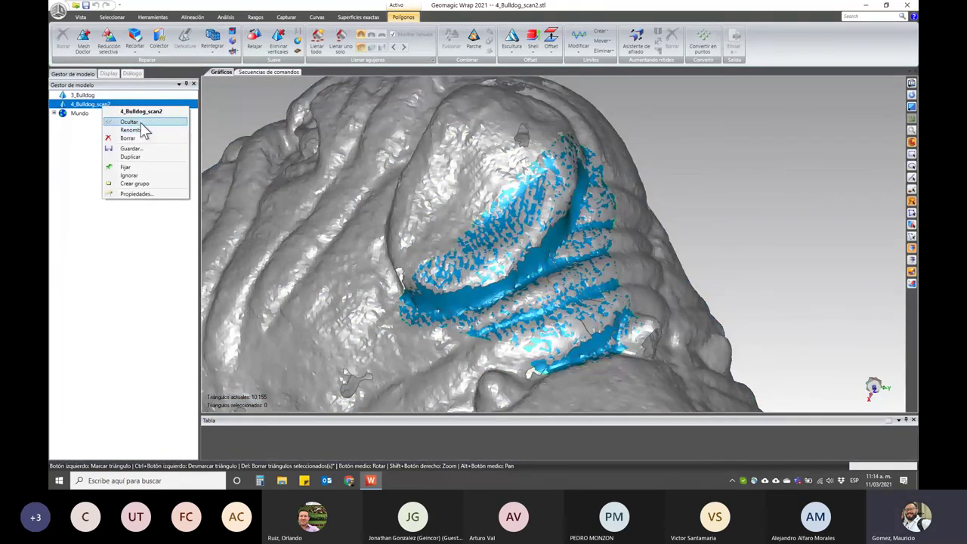
pyautogui.click(130, 122)
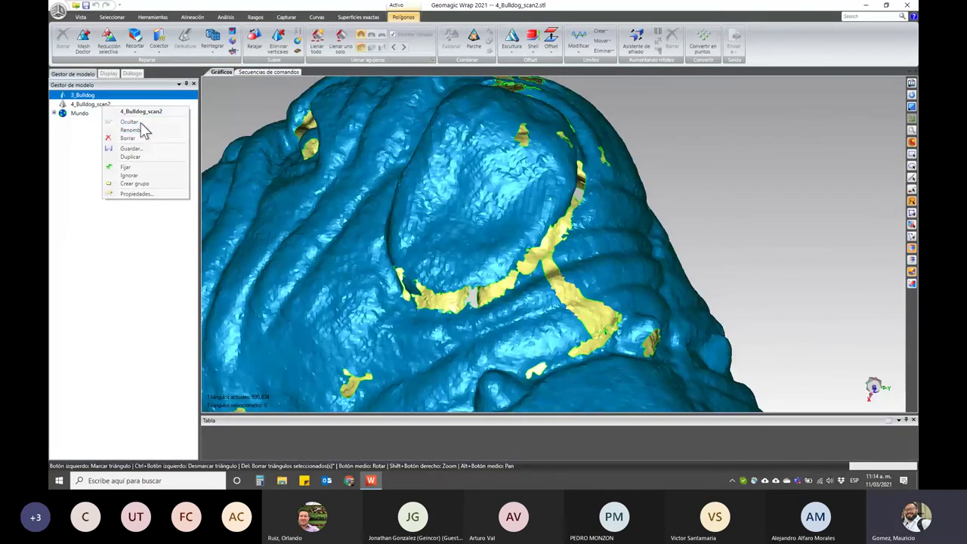
pyautogui.click(89, 105)
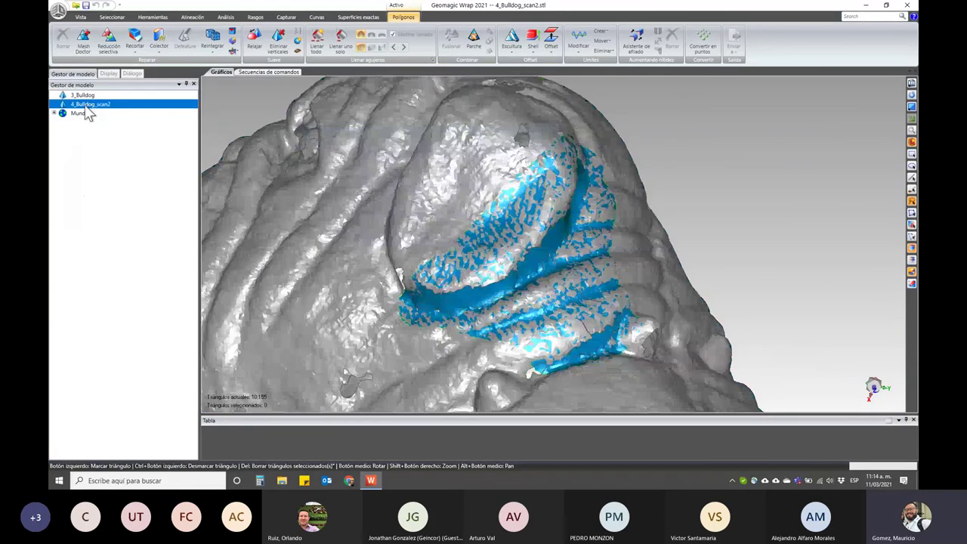
# Inspect the scan2 piece overlapping the head gap, then select 3_Bulldog in the Model Manager
pyautogui.moveTo(533, 252)
pyautogui.mouseDown(button='middle')
pyautogui.moveTo(641, 176)
pyautogui.moveTo(468, 306)
pyautogui.moveTo(565, 294)
pyautogui.moveTo(381, 326)
pyautogui.mouseUp(button='middle')
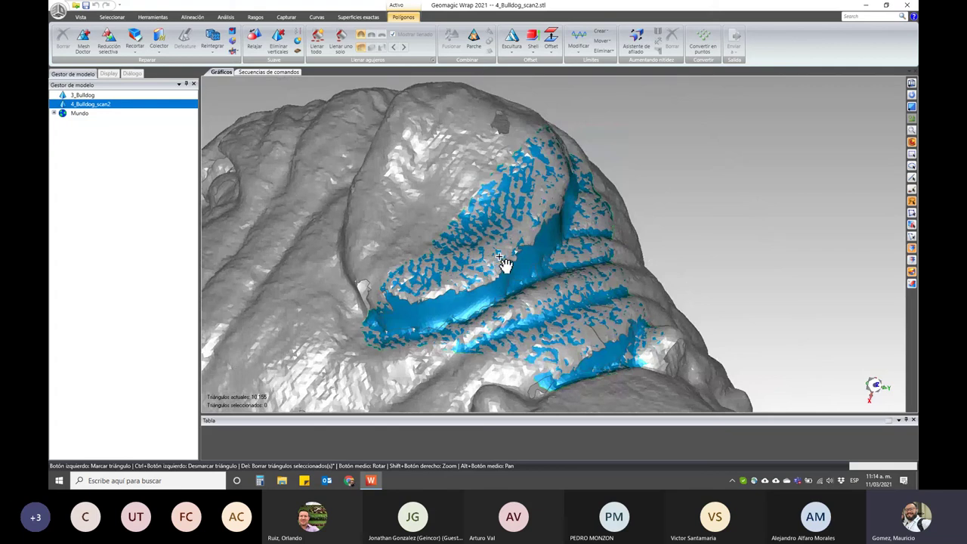
pyautogui.scroll(2, 550, 214)
pyautogui.scroll(1, 550, 214)
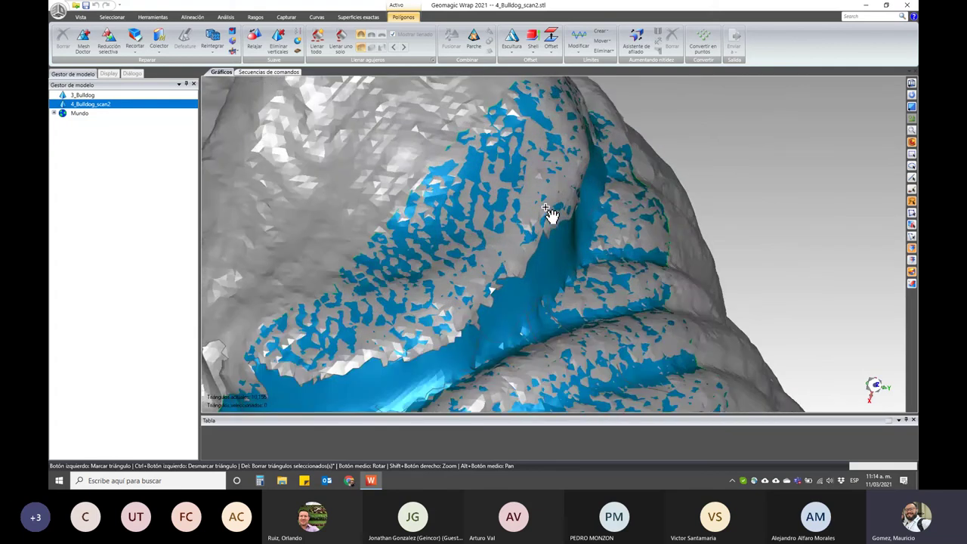
pyautogui.scroll(-3, 548, 216)
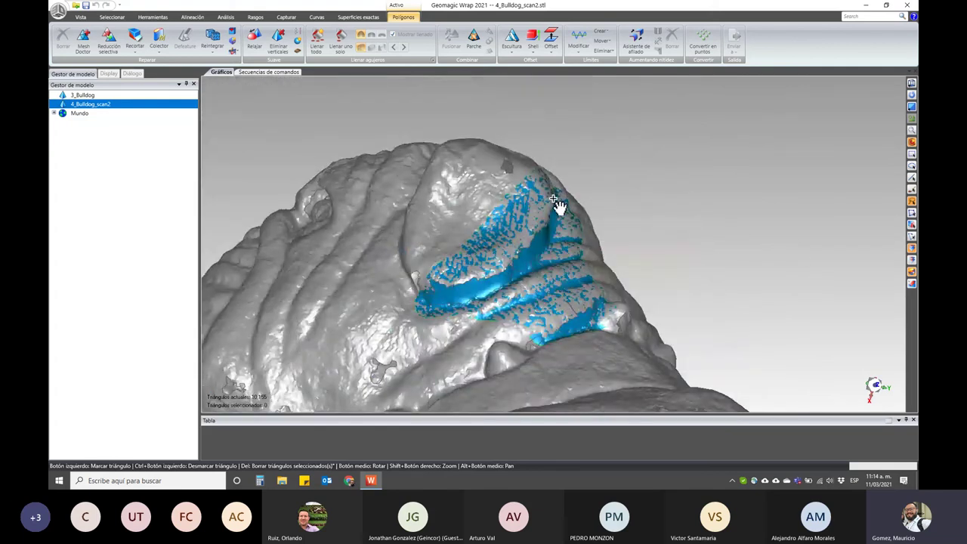
pyautogui.moveTo(552, 194)
pyautogui.mouseDown(button='middle')
pyautogui.moveTo(464, 313)
pyautogui.moveTo(539, 306)
pyautogui.moveTo(589, 287)
pyautogui.moveTo(597, 268)
pyautogui.mouseUp(button='middle')
pyautogui.scroll(2, 518, 253)
pyautogui.scroll(2, 531, 252)
pyautogui.scroll(2, 527, 249)
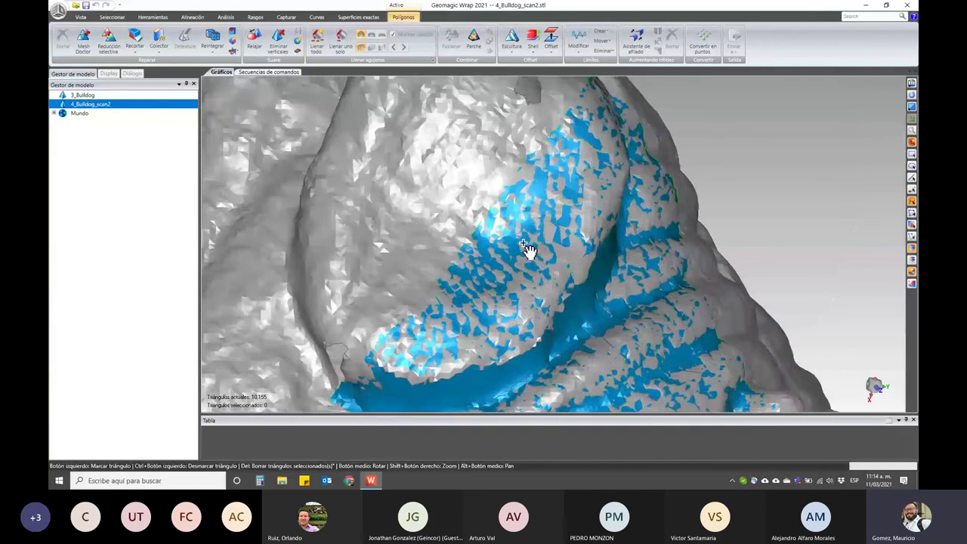
pyautogui.scroll(2, 526, 251)
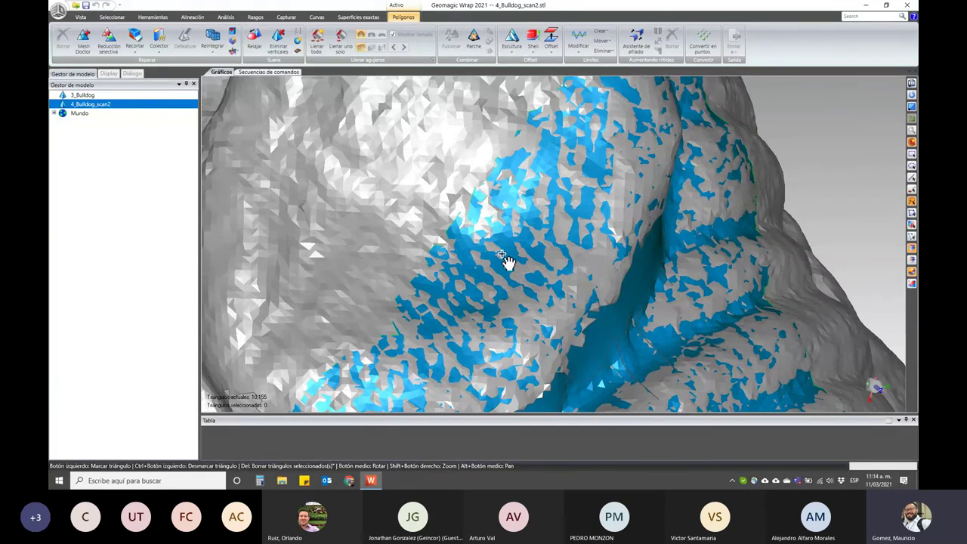
pyautogui.scroll(-1, 505, 260)
pyautogui.scroll(-3, 506, 263)
pyautogui.scroll(-1, 509, 266)
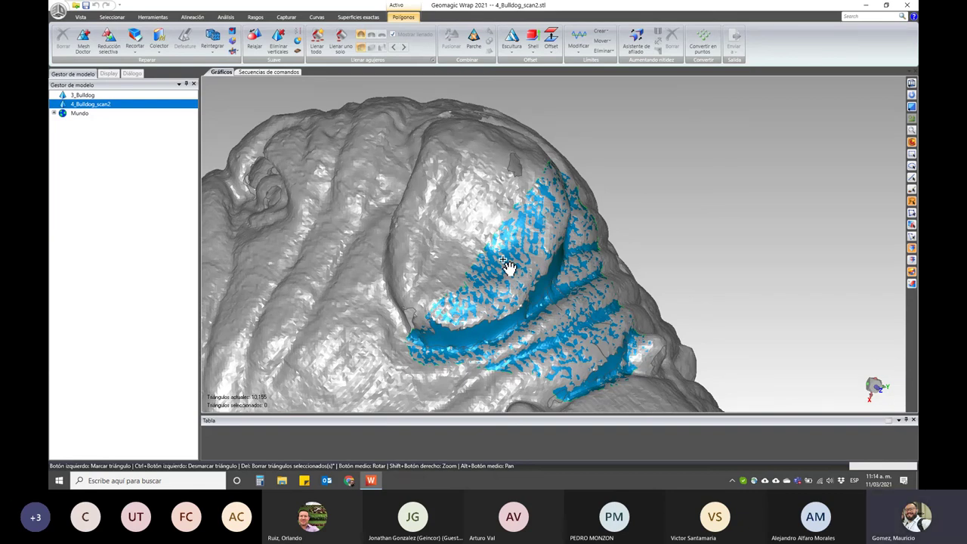
pyautogui.moveTo(524, 250)
pyautogui.mouseDown(button='middle')
pyautogui.moveTo(572, 237)
pyautogui.moveTo(626, 264)
pyautogui.moveTo(526, 282)
pyautogui.moveTo(470, 277)
pyautogui.mouseUp(button='middle')
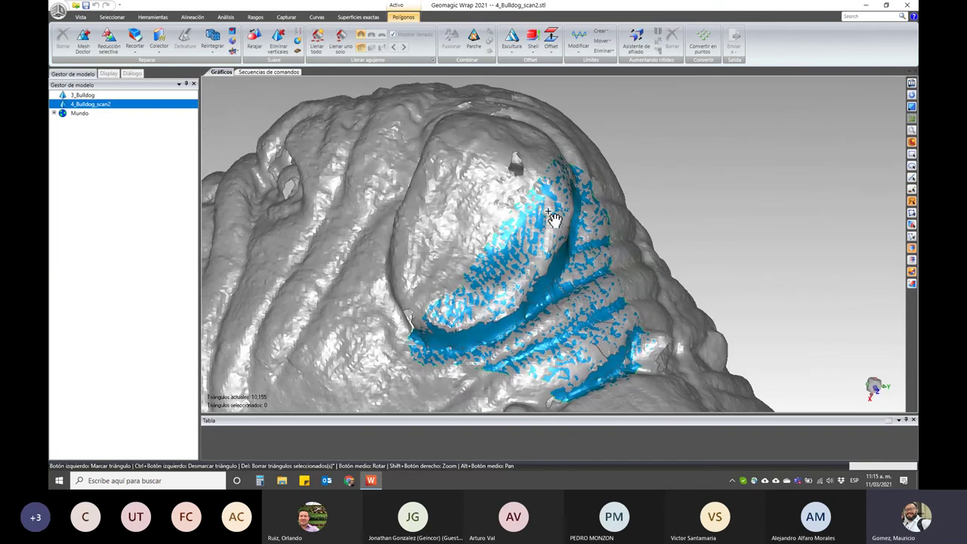
pyautogui.click(96, 96)
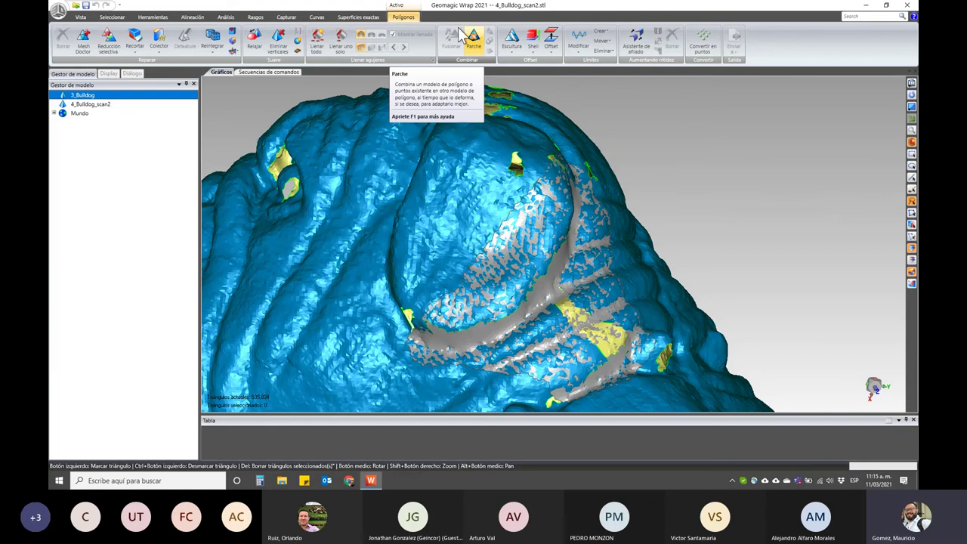
# With 3_Bulldog active, start Polígonos > Parche using 4_Bulldog_scan2 as the patch object
pyautogui.click(473, 39)
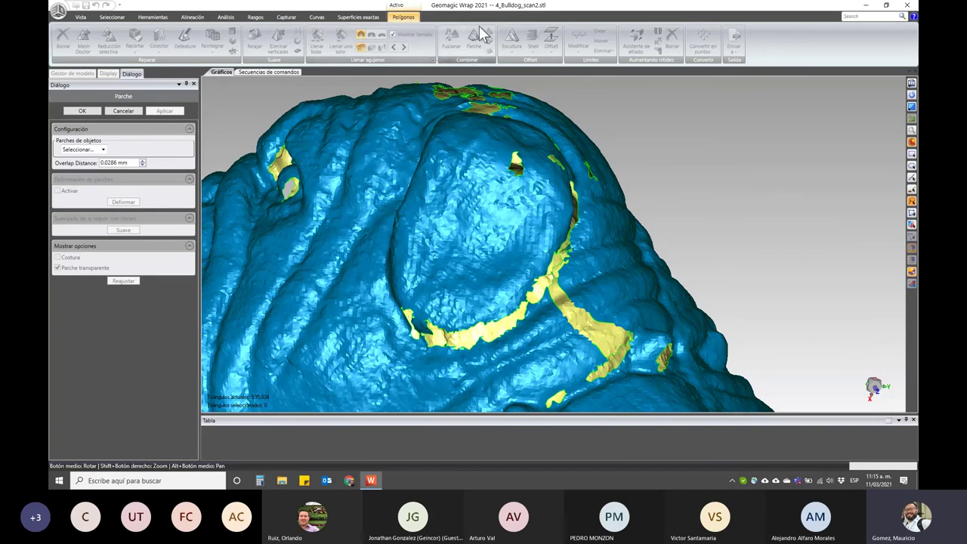
pyautogui.click(131, 110)
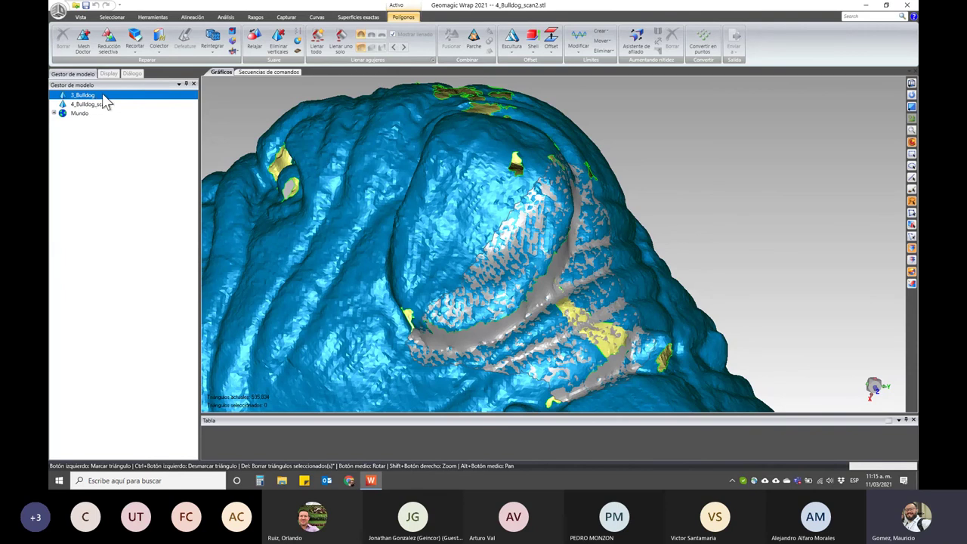
pyautogui.click(112, 96)
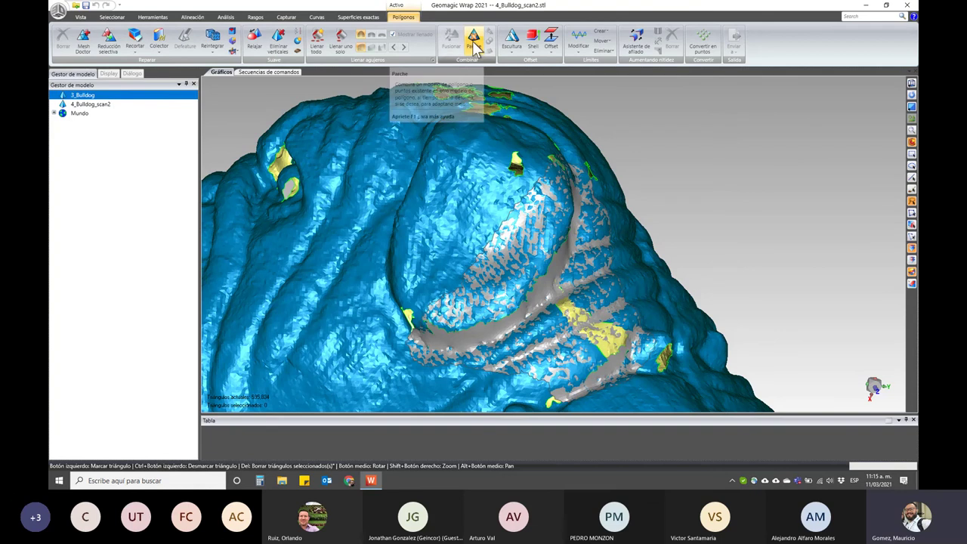
pyautogui.click(473, 38)
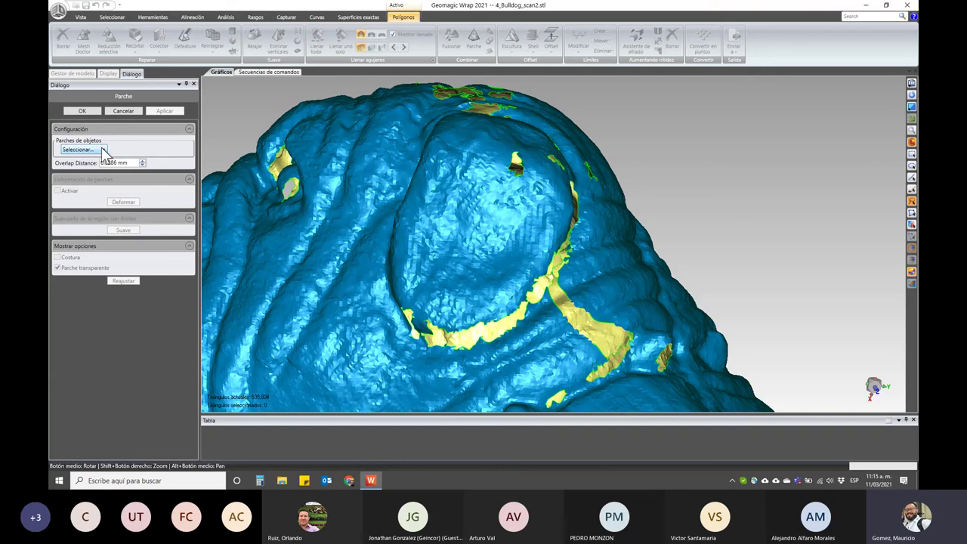
pyautogui.click(103, 151)
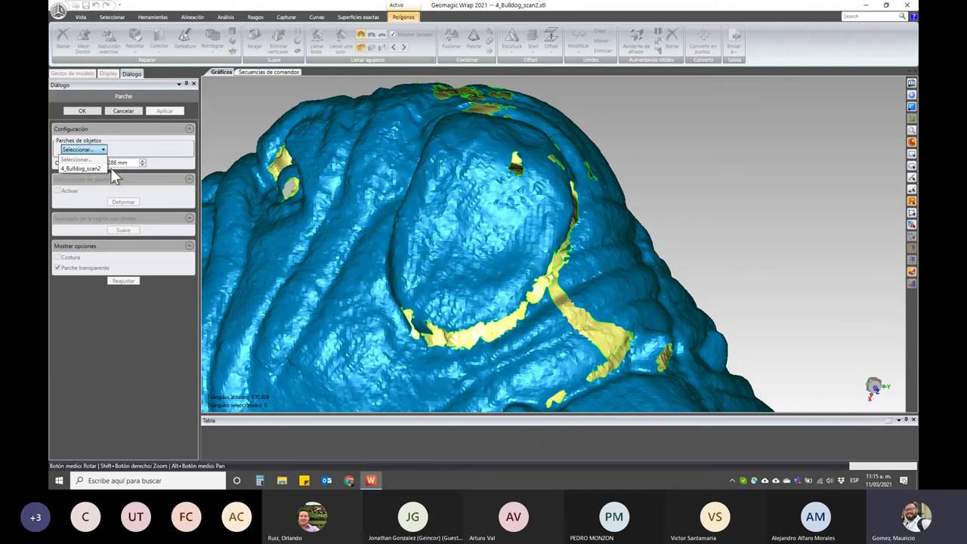
pyautogui.click(90, 169)
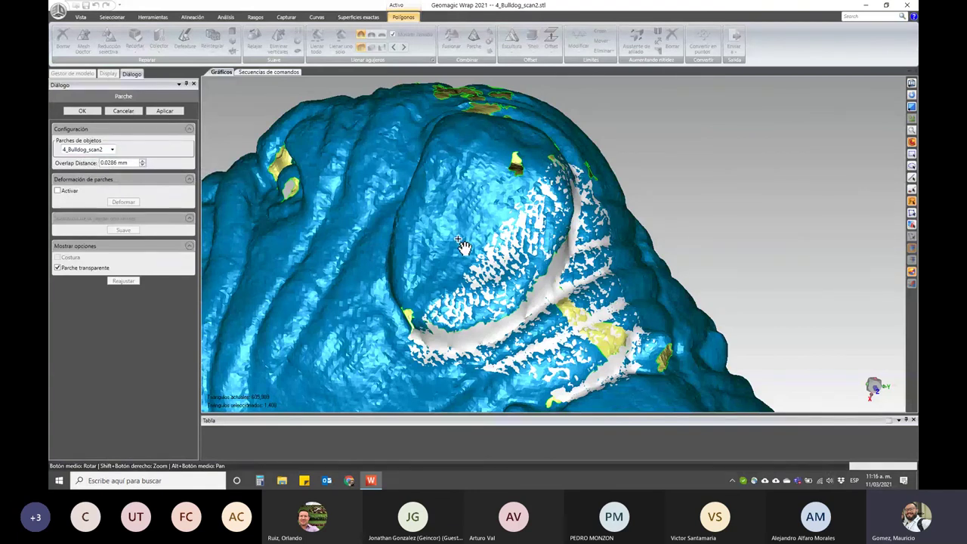
# Inspect the patch preview and set the overlap distance to 0.05 mm
pyautogui.moveTo(549, 286); pyautogui.dragTo(529, 249, button='middle')
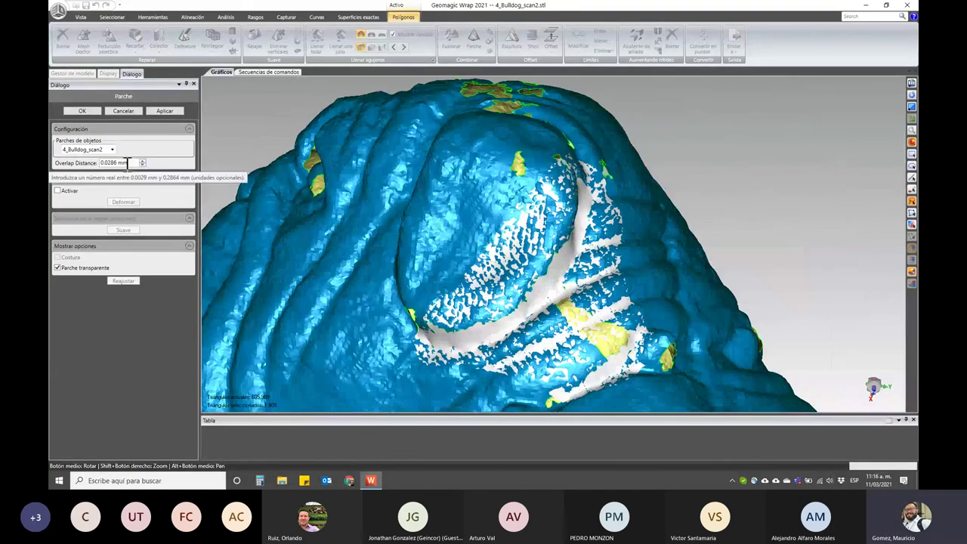
pyautogui.scroll(2, 510, 302)
pyautogui.scroll(2, 574, 295)
pyautogui.scroll(1, 573, 295)
pyautogui.moveTo(574, 295); pyautogui.dragTo(658, 125, button='middle')
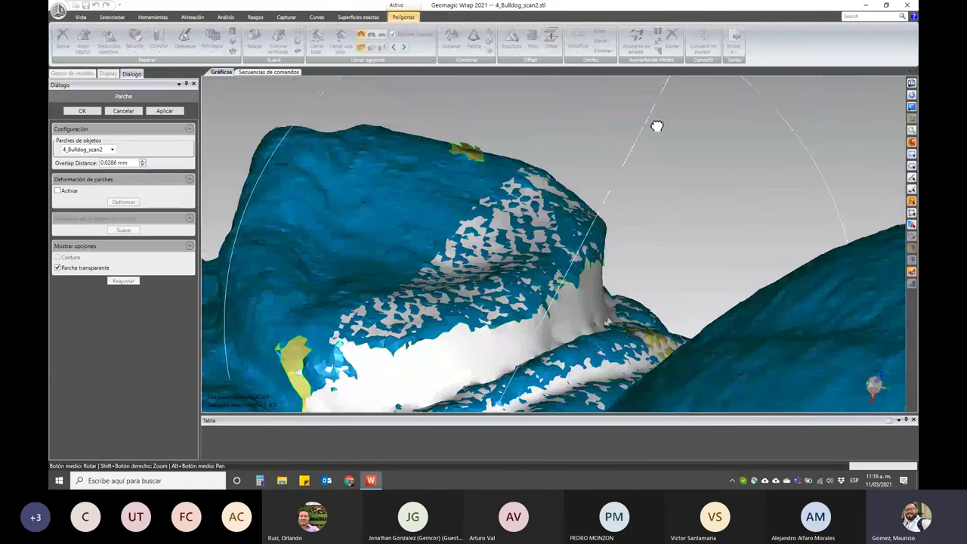
pyautogui.moveTo(604, 249)
pyautogui.mouseDown(button='middle')
pyautogui.moveTo(634, 233)
pyautogui.moveTo(483, 334)
pyautogui.mouseUp(button='middle')
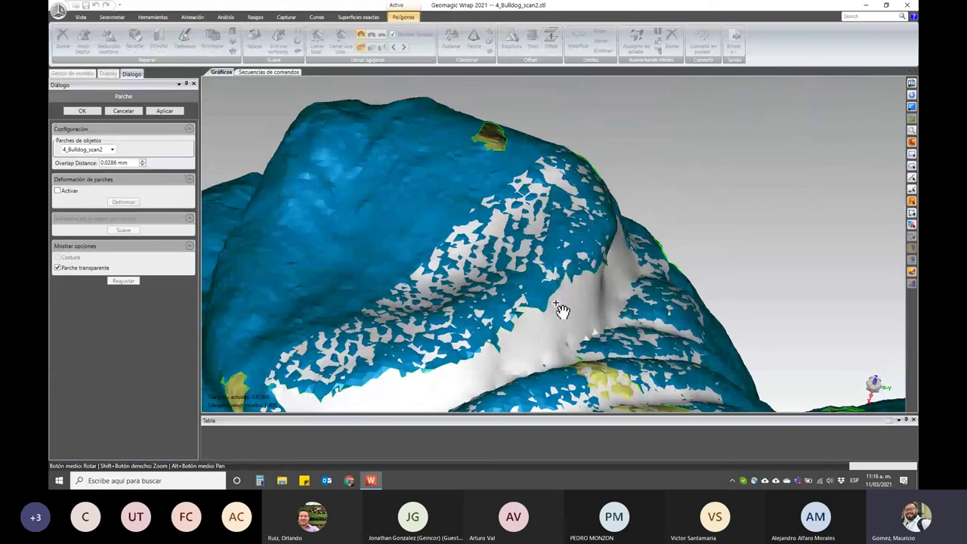
pyautogui.scroll(-3, 529, 246)
pyautogui.scroll(-3, 550, 259)
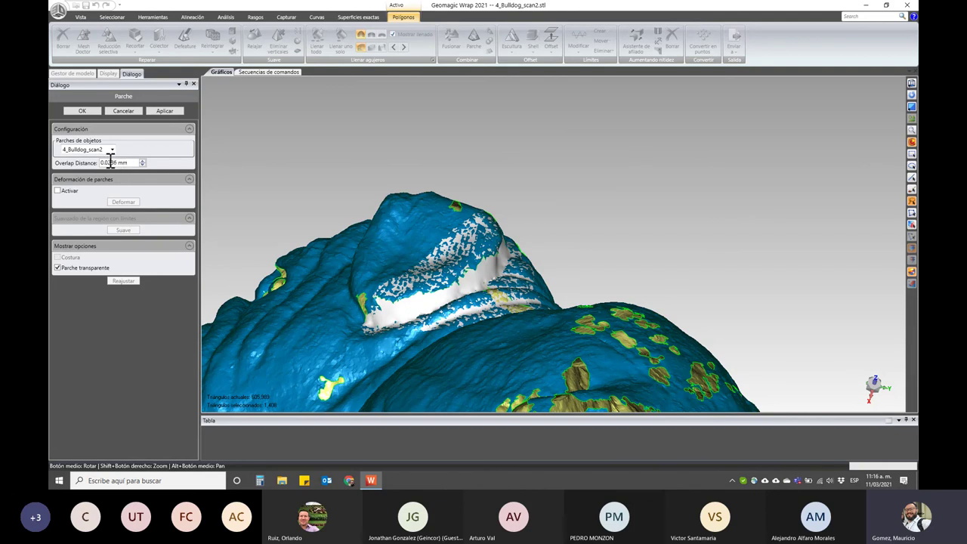
pyautogui.moveTo(108, 161); pyautogui.dragTo(132, 161)
pyautogui.write('0.05')
pyautogui.press('Return')
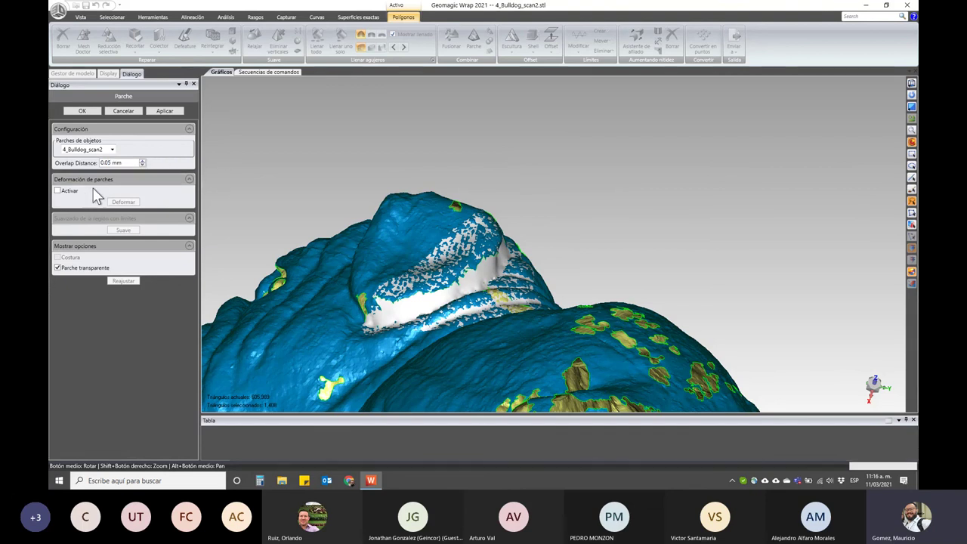
# Enable patch deformation and run Deformar to fit the patch to the bulldog mesh
pyautogui.click(67, 191)
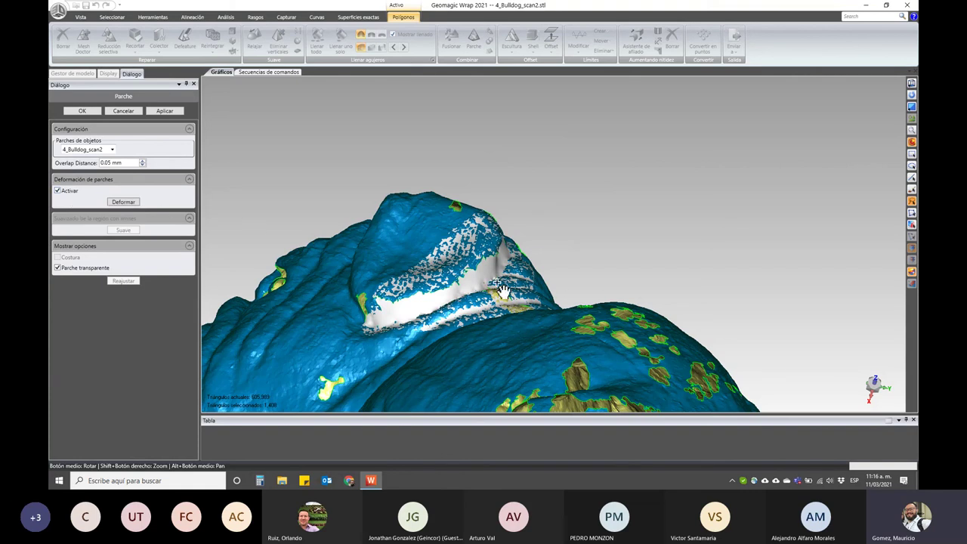
pyautogui.scroll(2, 453, 264)
pyautogui.scroll(3, 254, 229)
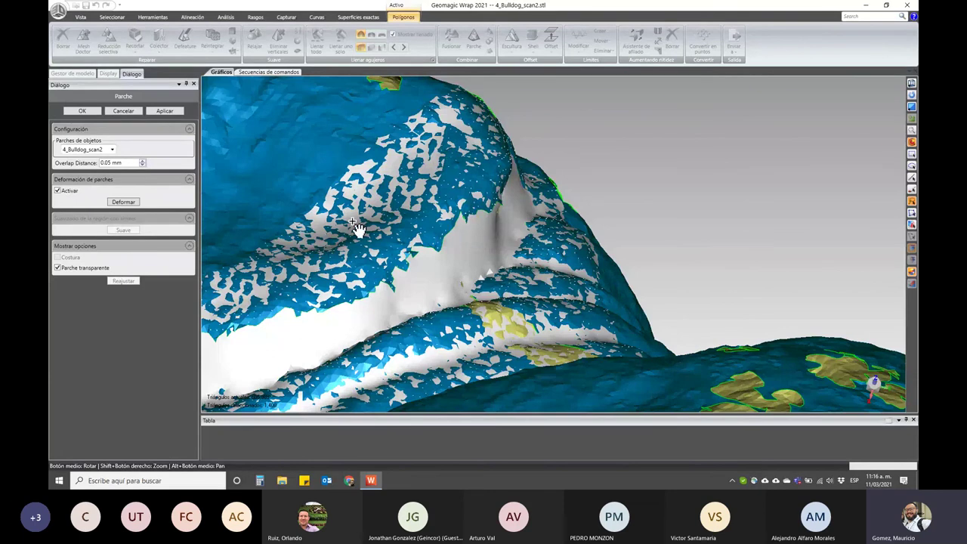
pyautogui.click(133, 202)
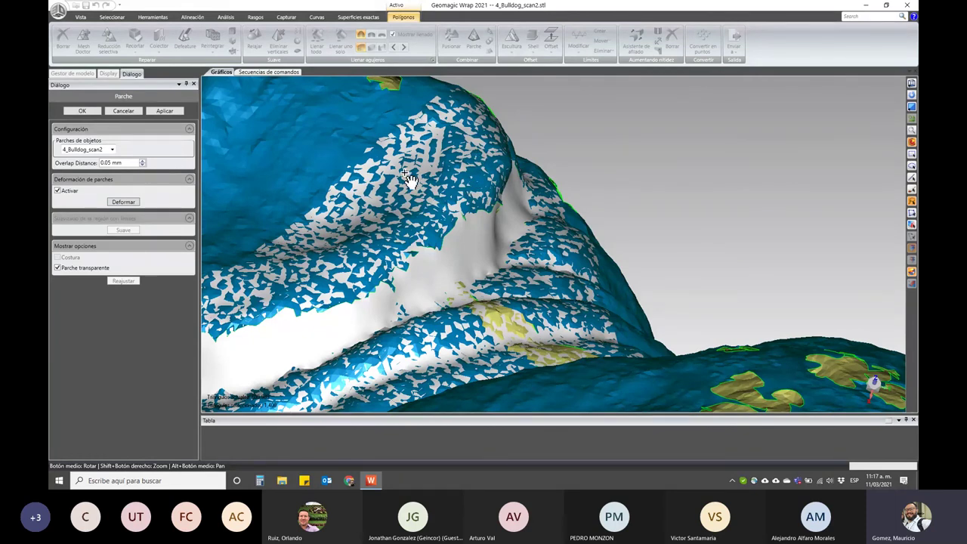
pyautogui.click(123, 202)
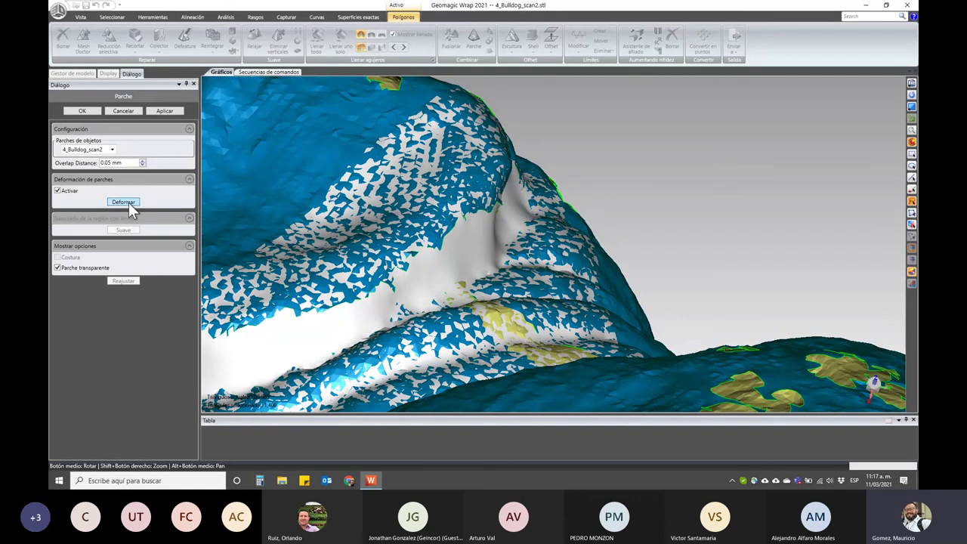
pyautogui.click(133, 203)
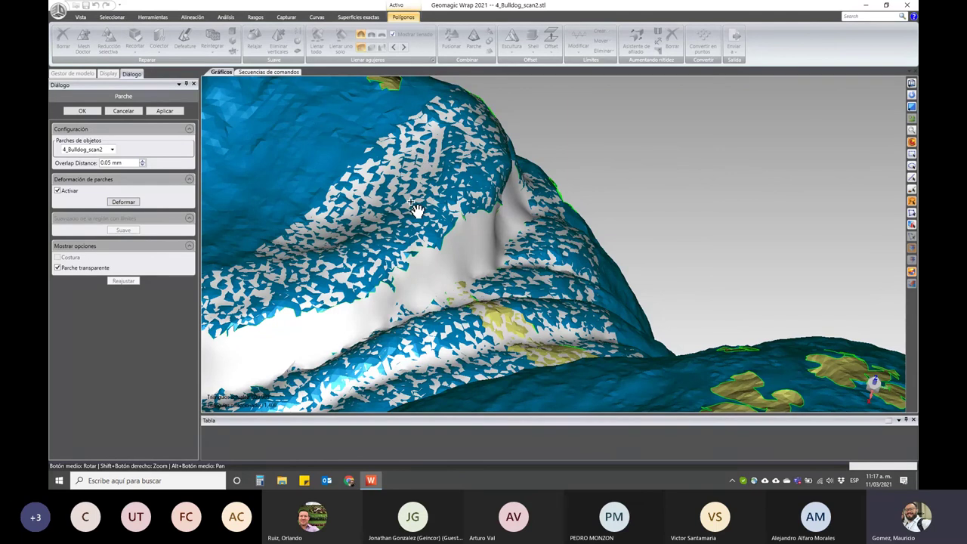
pyautogui.scroll(-3, 415, 209)
pyautogui.moveTo(415, 209); pyautogui.dragTo(420, 254, button='middle')
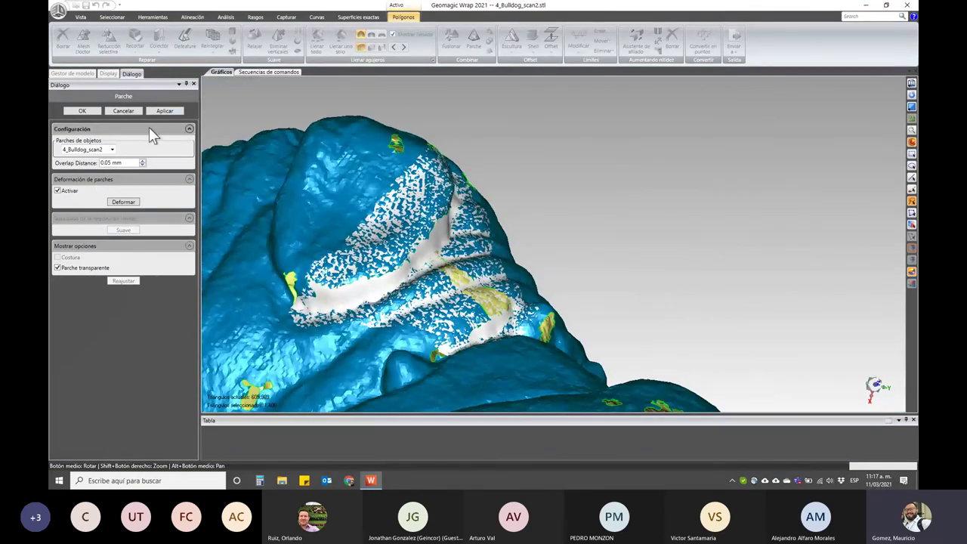
pyautogui.click(69, 192)
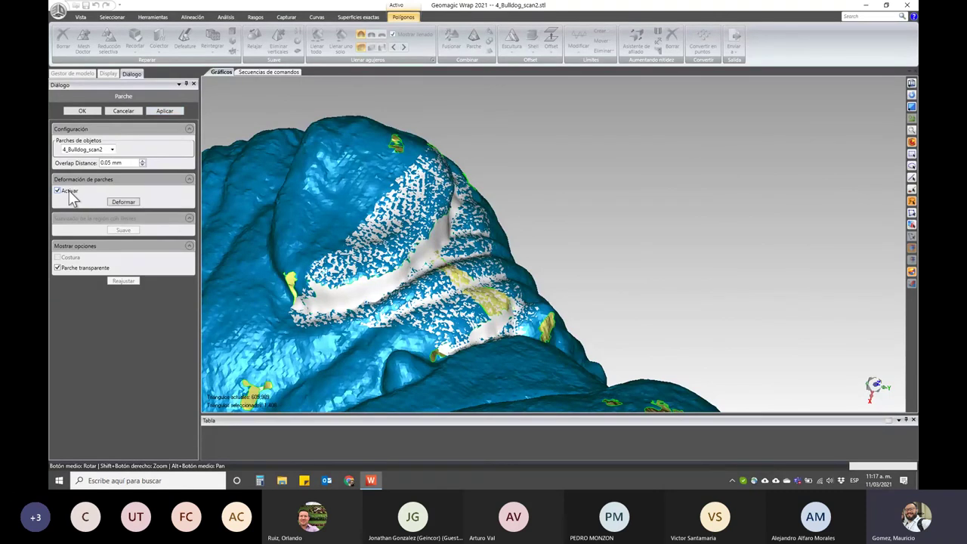
# Apply the second-scan patch and inspect the filled area around the nose
pyautogui.click(155, 111)
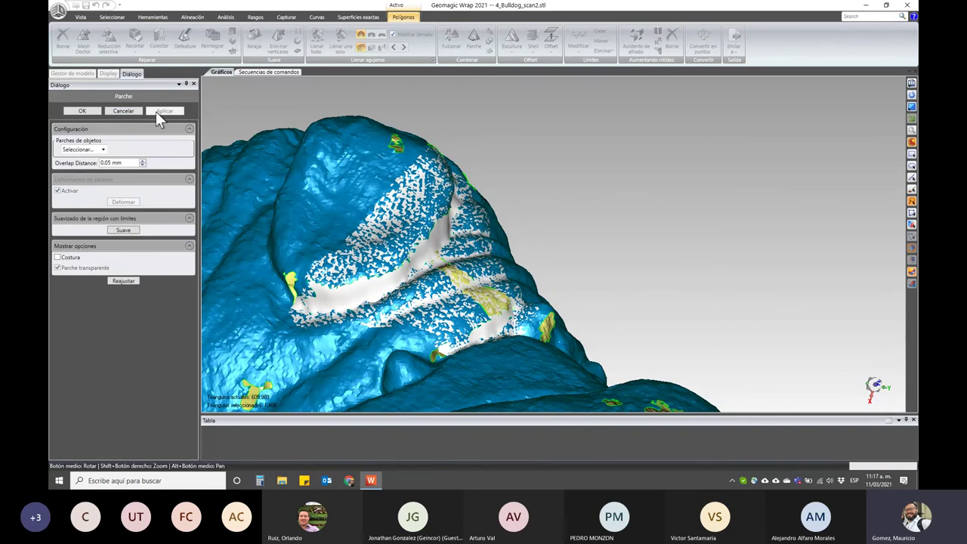
pyautogui.moveTo(388, 272)
pyautogui.mouseDown(button='middle')
pyautogui.moveTo(438, 264)
pyautogui.moveTo(501, 184)
pyautogui.mouseUp(button='middle')
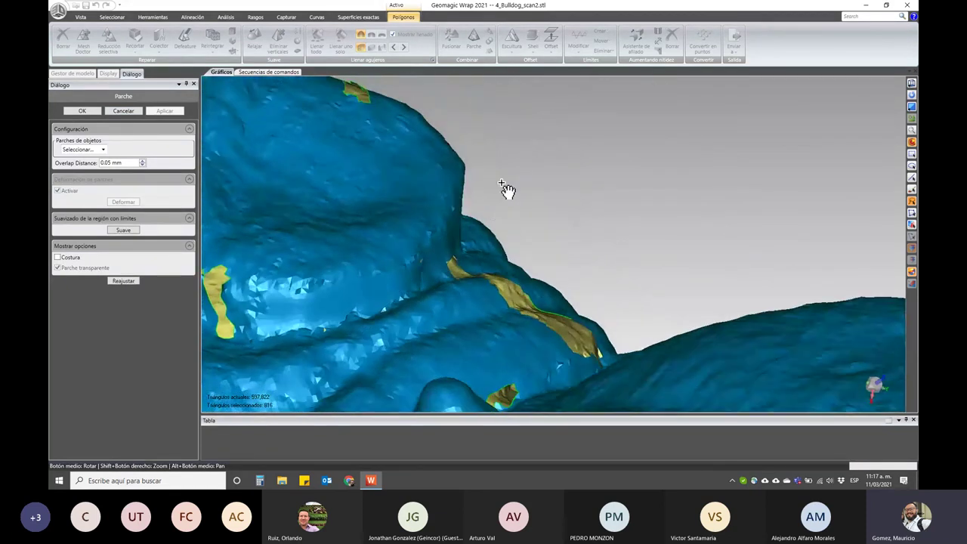
pyautogui.scroll(3, 382, 280)
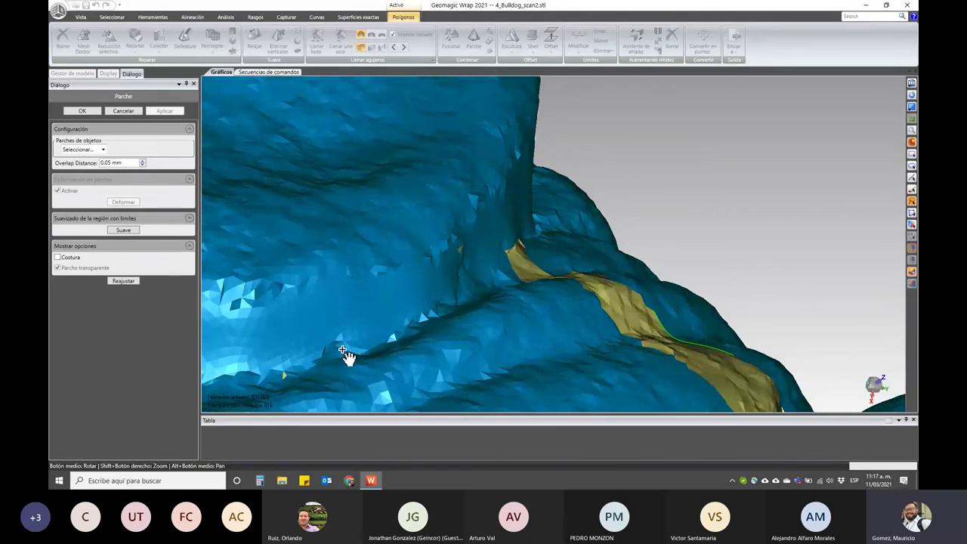
pyautogui.moveTo(423, 302)
pyautogui.mouseDown(button='middle')
pyautogui.moveTo(509, 226)
pyautogui.moveTo(596, 203)
pyautogui.moveTo(649, 210)
pyautogui.mouseUp(button='middle')
pyautogui.moveTo(499, 259); pyautogui.dragTo(279, 378, button='middle')
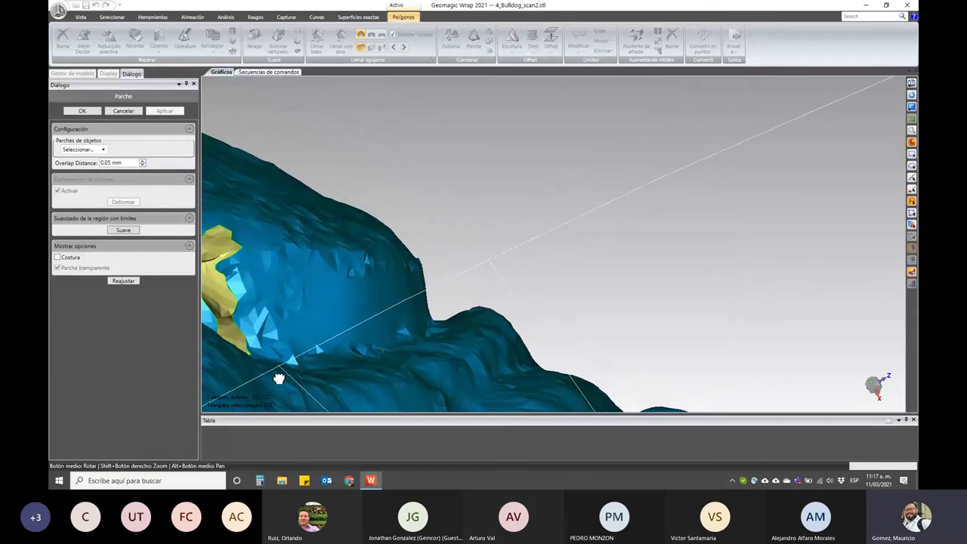
pyautogui.moveTo(501, 323)
pyautogui.mouseDown(button='middle')
pyautogui.moveTo(255, 403)
pyautogui.moveTo(526, 270)
pyautogui.mouseUp(button='middle')
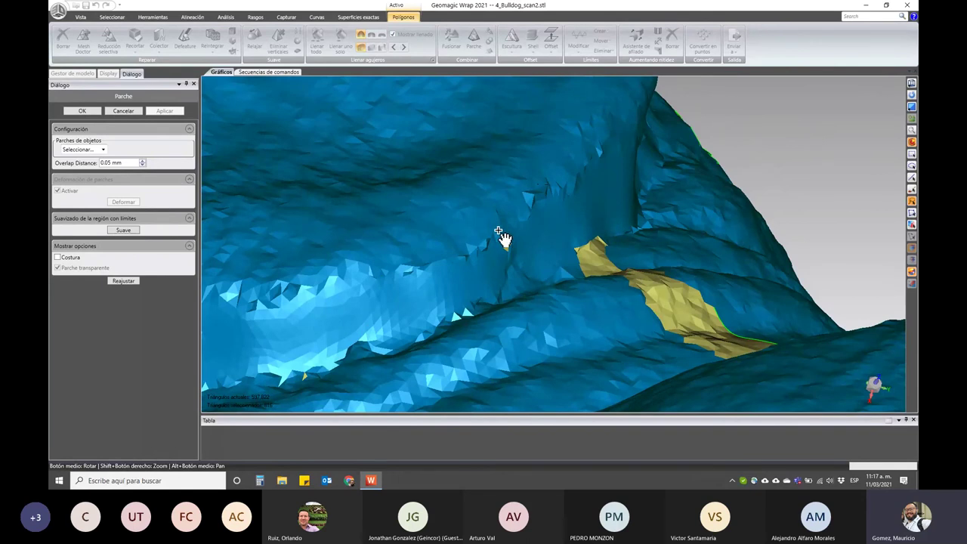
pyautogui.scroll(3, 524, 232)
pyautogui.scroll(-5, 524, 231)
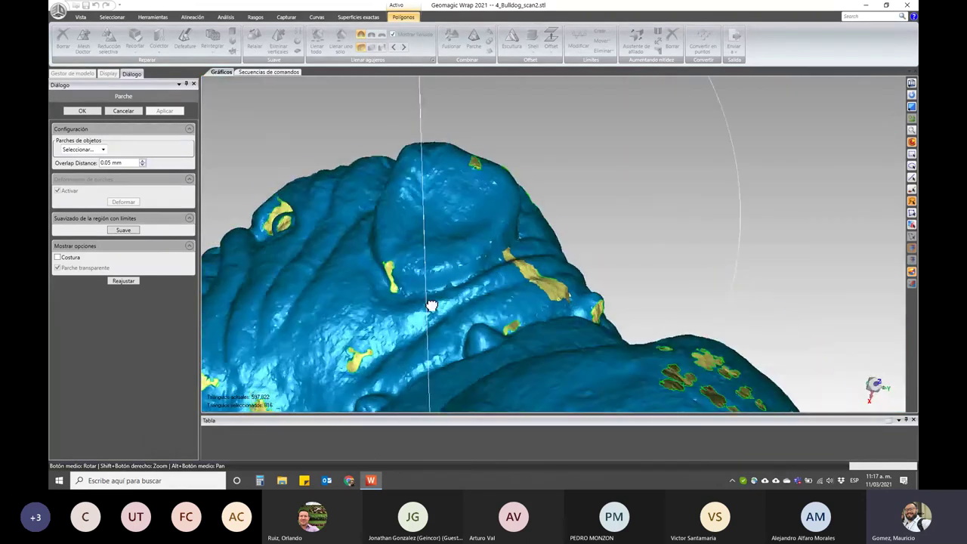
# Smooth the patched region and check the other patched spots across the head
pyautogui.click(124, 230)
pyautogui.scroll(2, 474, 277)
pyautogui.scroll(2, 474, 277)
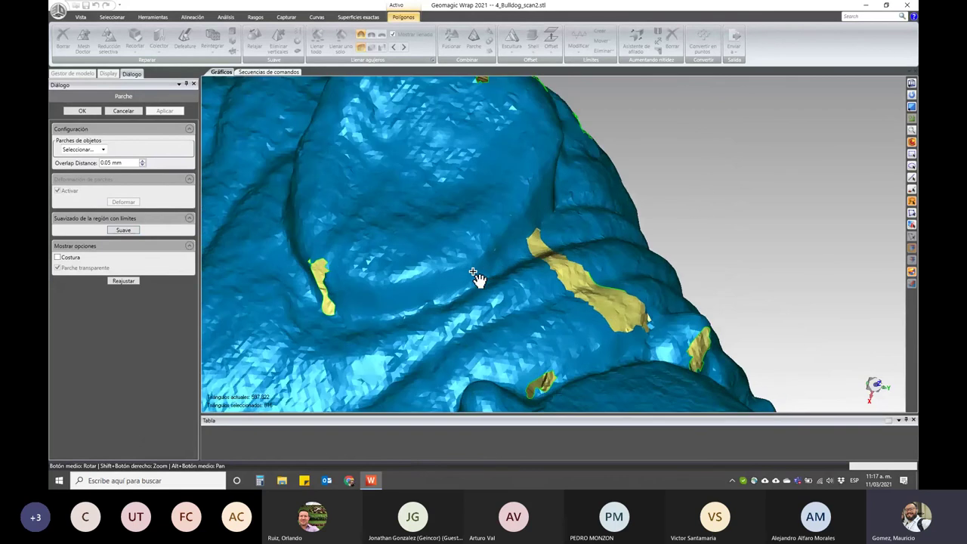
pyautogui.scroll(2, 474, 277)
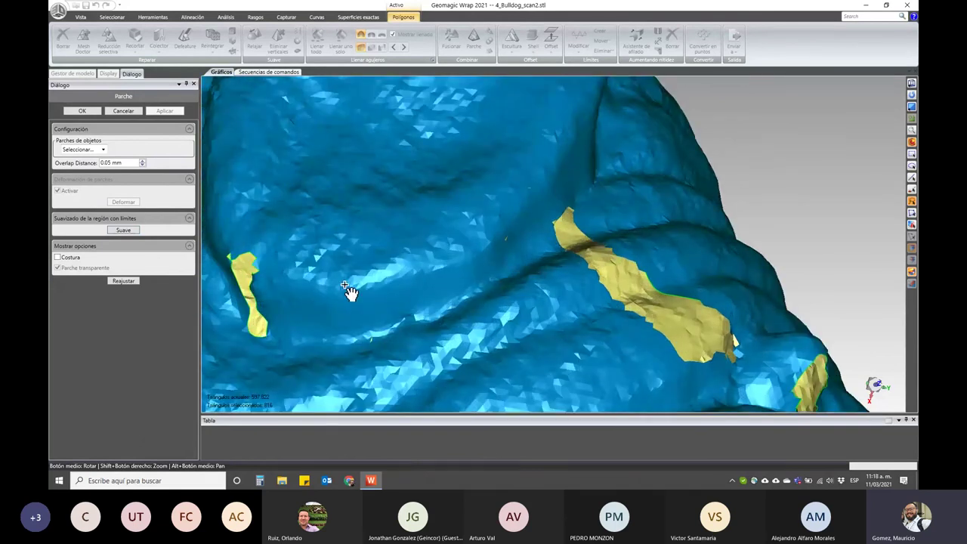
pyautogui.moveTo(536, 201)
pyautogui.mouseDown(button='middle')
pyautogui.moveTo(528, 218)
pyautogui.moveTo(360, 280)
pyautogui.mouseUp(button='middle')
pyautogui.scroll(-3, 473, 233)
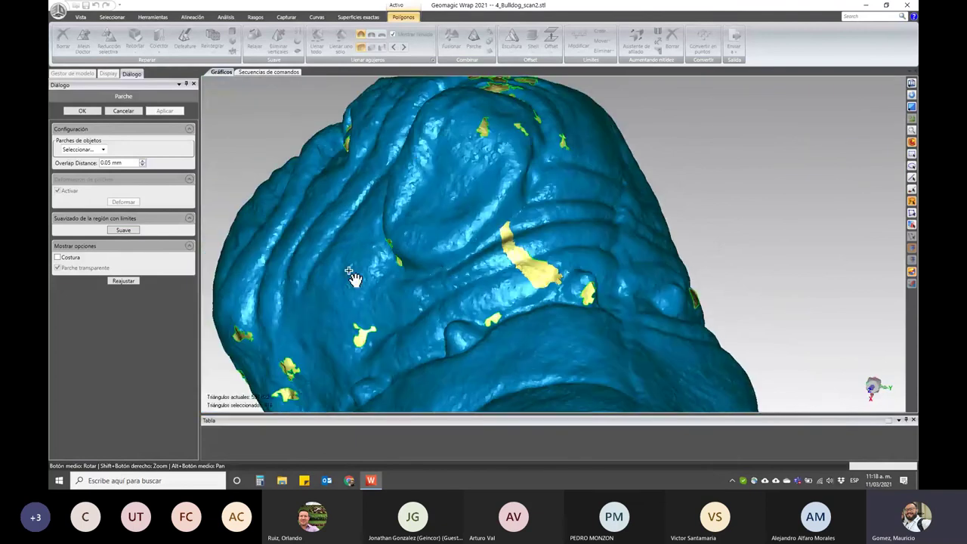
pyautogui.moveTo(534, 198)
pyautogui.mouseDown(button='middle')
pyautogui.moveTo(460, 205)
pyautogui.moveTo(438, 254)
pyautogui.mouseUp(button='middle')
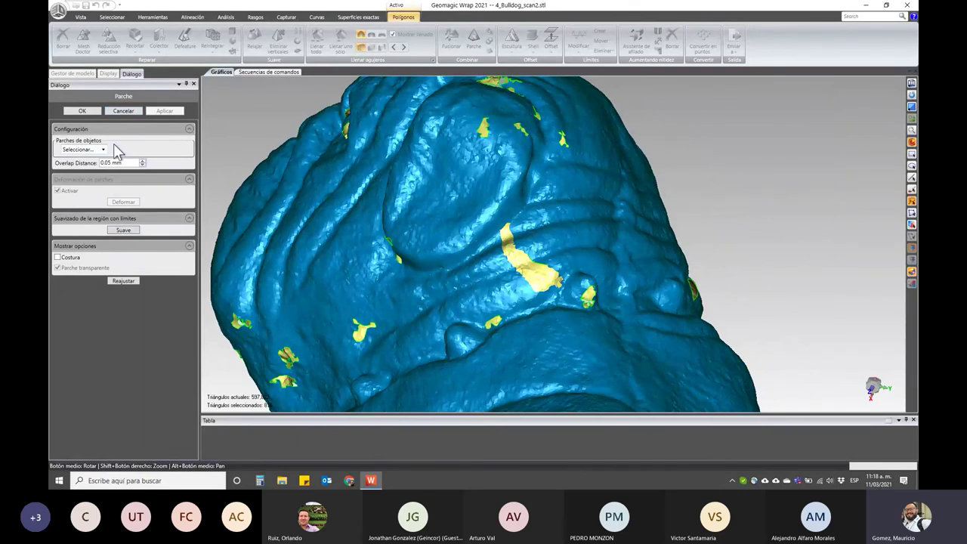
pyautogui.moveTo(473, 189)
pyautogui.mouseDown(button='middle')
pyautogui.moveTo(514, 244)
pyautogui.moveTo(442, 179)
pyautogui.moveTo(587, 200)
pyautogui.moveTo(443, 227)
pyautogui.moveTo(541, 243)
pyautogui.mouseUp(button='middle')
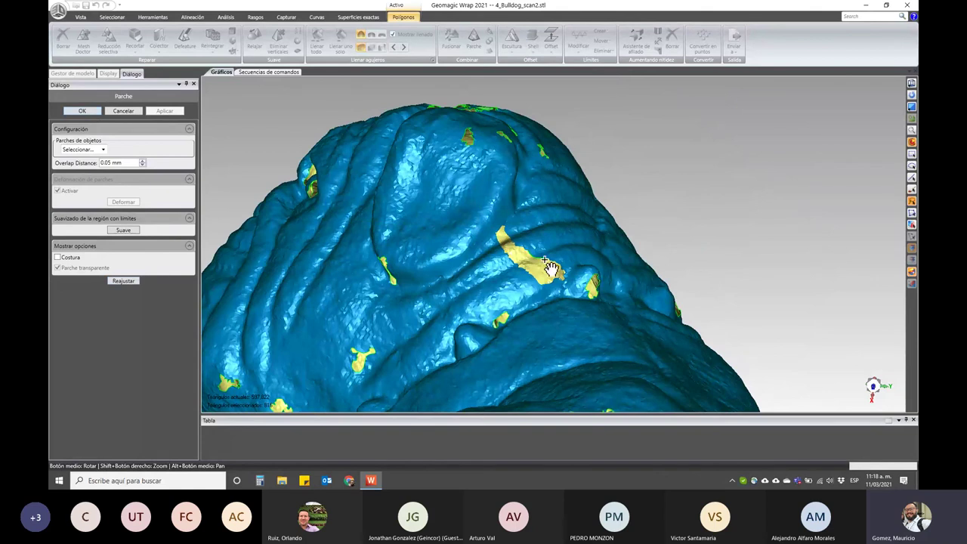
# Disable patch deformation and apply the 4_Bulldog_scan2 patch to fill the white gaps
pyautogui.click(125, 281)
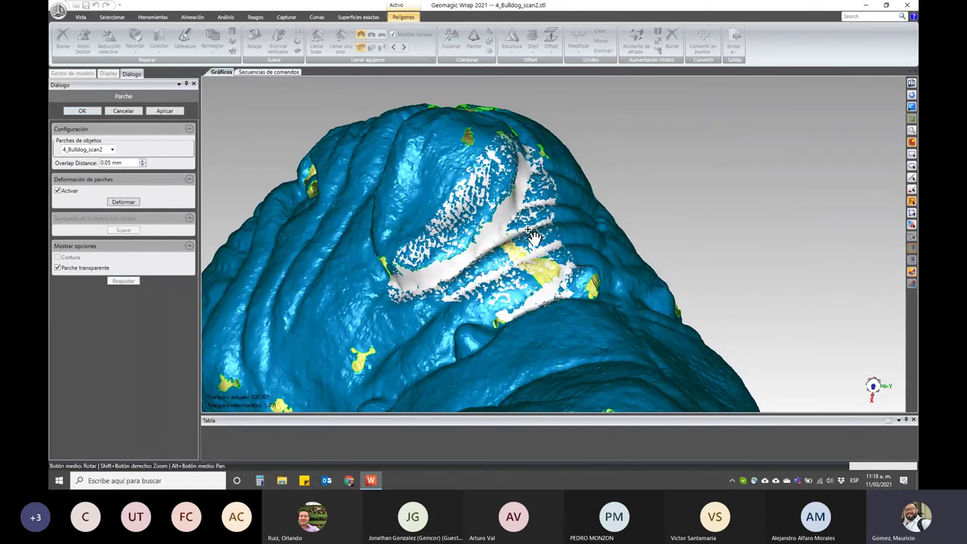
pyautogui.moveTo(511, 255); pyautogui.dragTo(587, 242, button='middle')
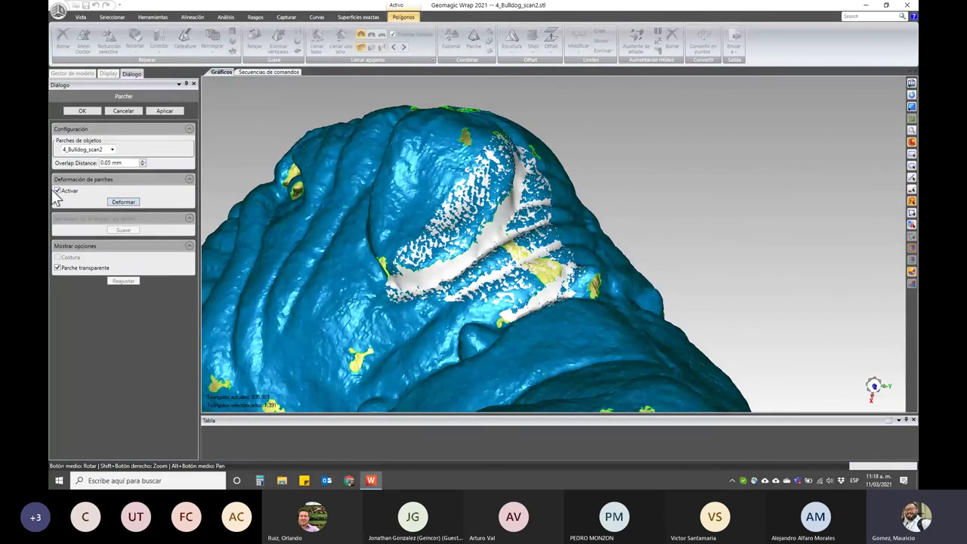
pyautogui.click(57, 190)
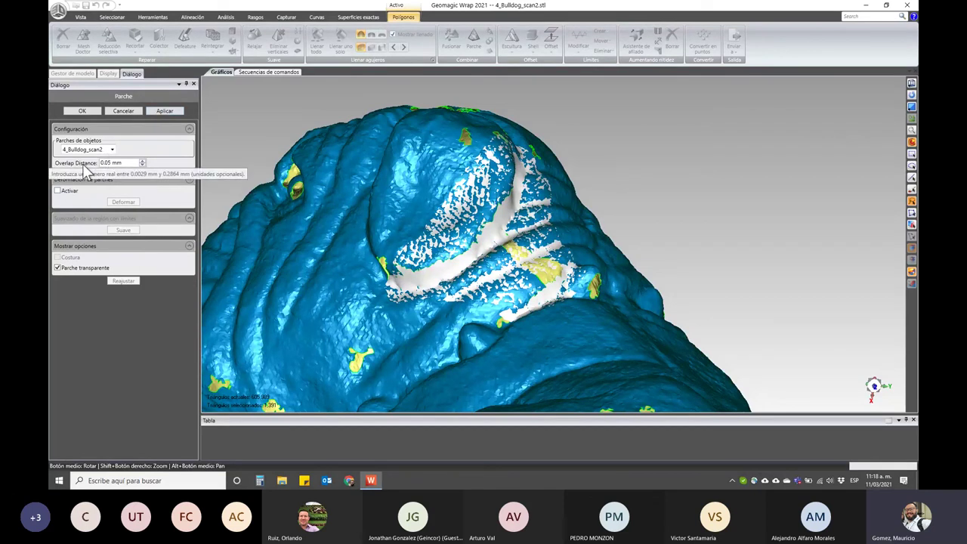
pyautogui.click(173, 114)
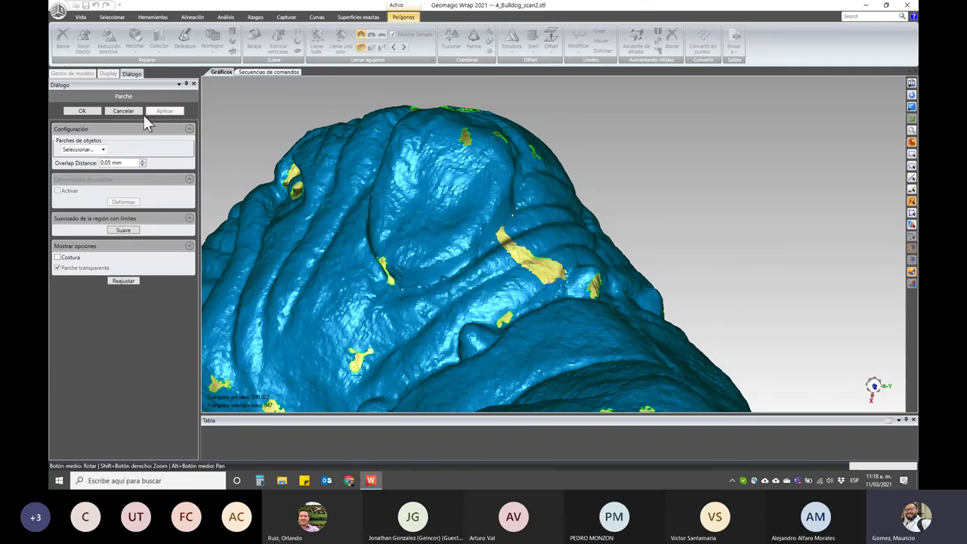
pyautogui.scroll(2, 460, 236)
pyautogui.scroll(2, 459, 238)
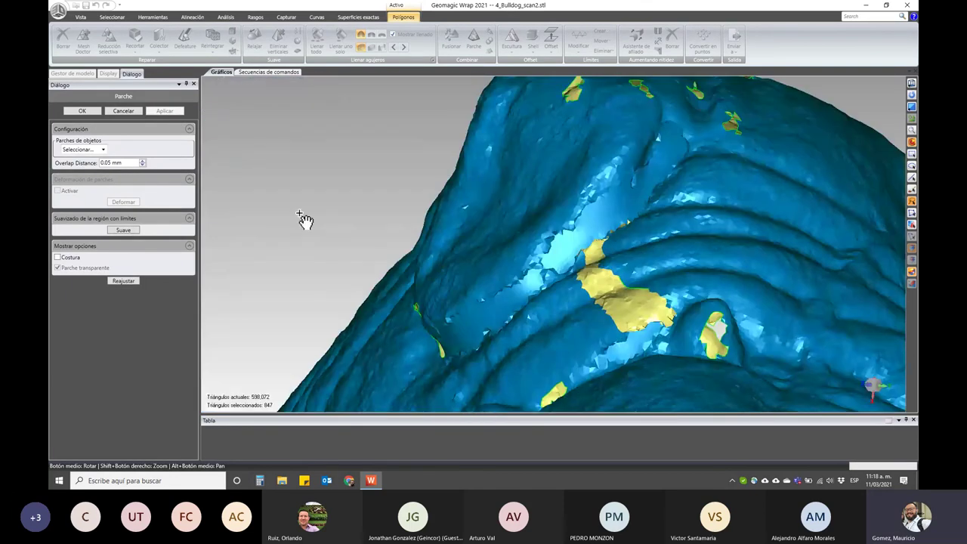
# Smooth the region around the patch boundaries and inspect the smoothed head
pyautogui.moveTo(542, 224)
pyautogui.mouseDown(button='middle')
pyautogui.moveTo(571, 255)
pyautogui.moveTo(529, 306)
pyautogui.moveTo(600, 265)
pyautogui.mouseUp(button='middle')
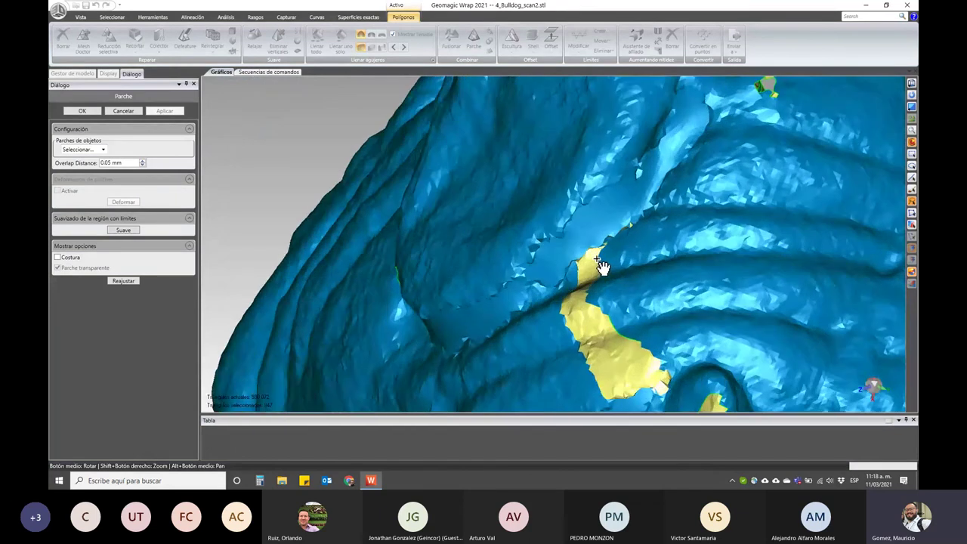
pyautogui.scroll(2, 600, 265)
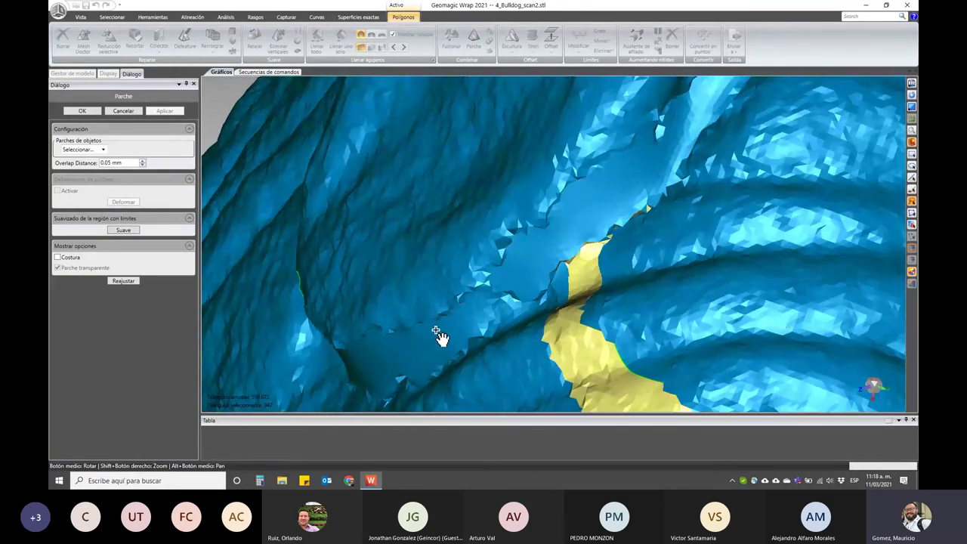
pyautogui.moveTo(438, 335); pyautogui.dragTo(491, 305, button='middle')
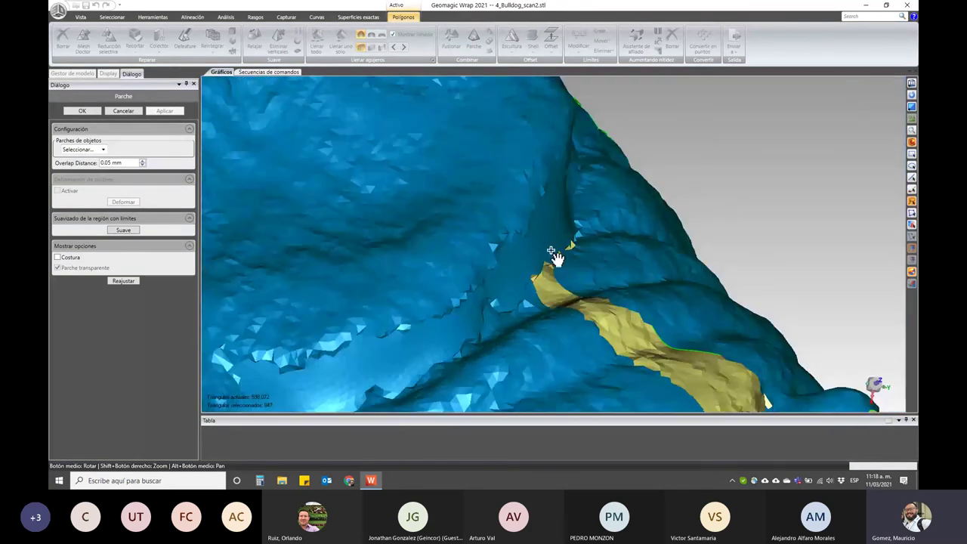
pyautogui.moveTo(597, 264); pyautogui.dragTo(580, 278, button='middle')
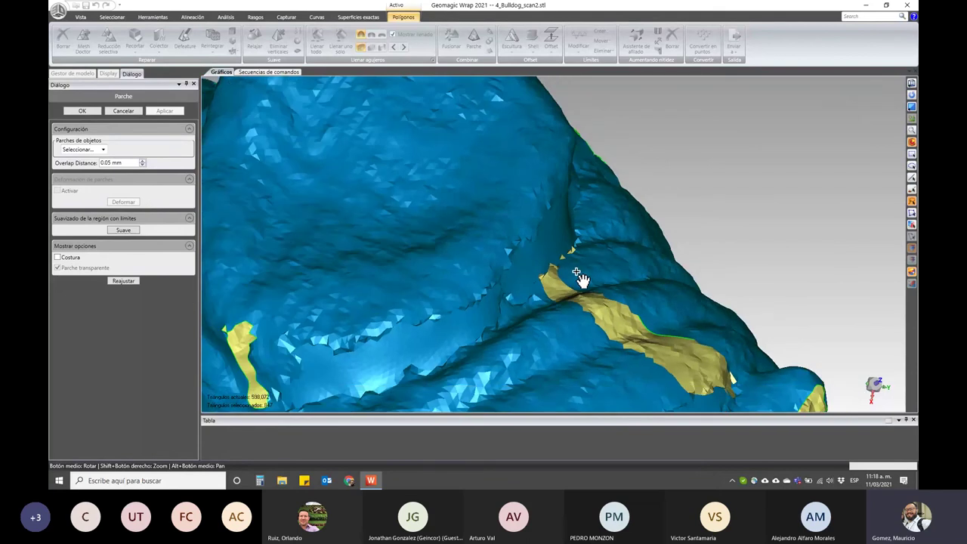
pyautogui.scroll(-2, 580, 278)
pyautogui.click(122, 230)
pyautogui.moveTo(576, 264)
pyautogui.mouseDown(button='middle')
pyautogui.moveTo(366, 345)
pyautogui.moveTo(619, 276)
pyautogui.moveTo(529, 250)
pyautogui.moveTo(586, 302)
pyautogui.moveTo(535, 224)
pyautogui.moveTo(397, 244)
pyautogui.moveTo(539, 270)
pyautogui.moveTo(377, 339)
pyautogui.mouseUp(button='middle')
pyautogui.scroll(-5, 529, 252)
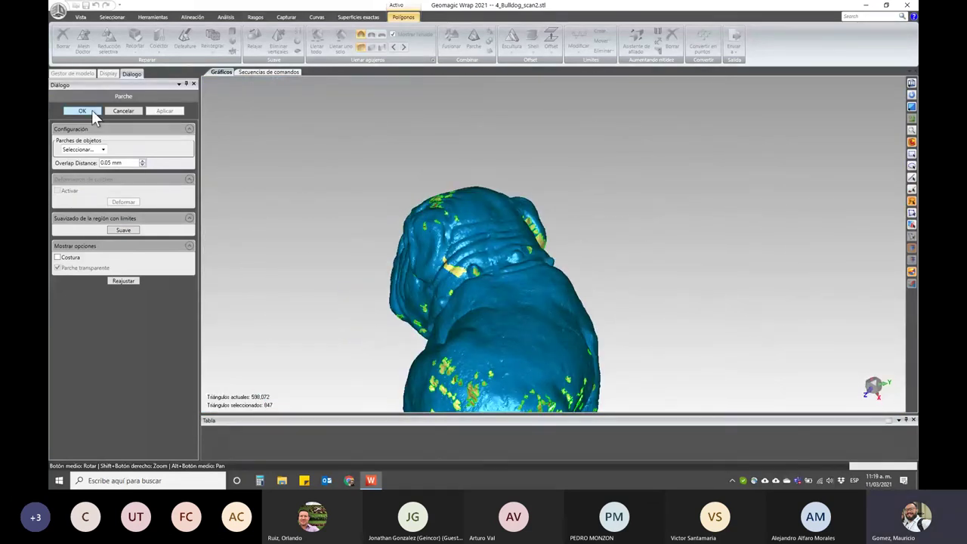
# Confirm the patch and orbit the bulldog to inspect the patched head
pyautogui.click(91, 110)
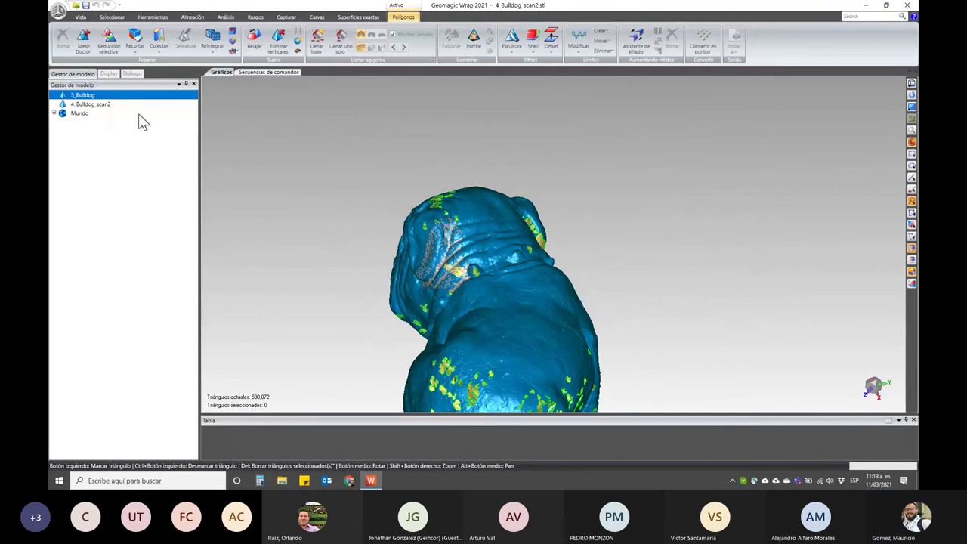
pyautogui.moveTo(409, 302); pyautogui.dragTo(500, 269, button='middle')
pyautogui.moveTo(628, 274); pyautogui.dragTo(431, 298, button='middle')
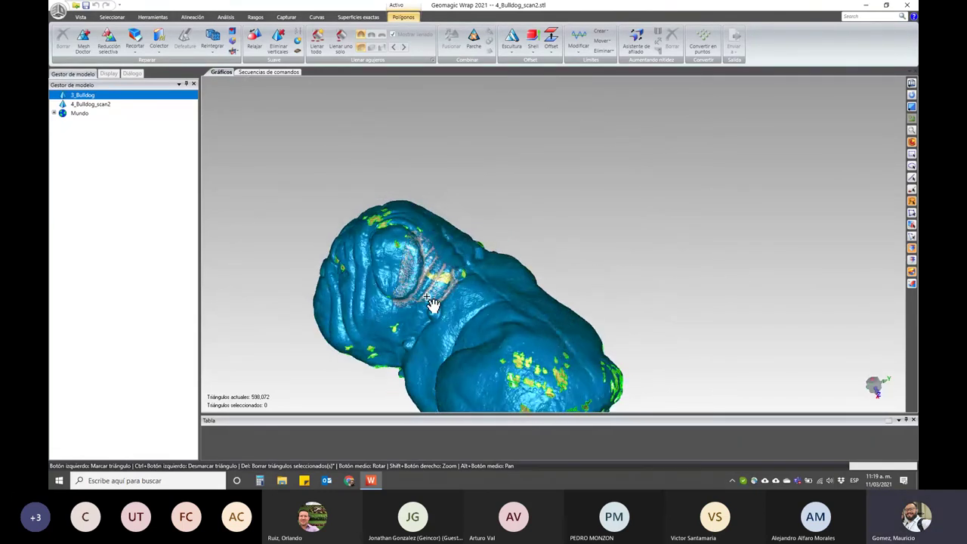
# Compare 3_Bulldog with 4_Bulldog_scan2 in Model Manager, then hide the 4_Bulldog_scan2 mesh
pyautogui.click(99, 105)
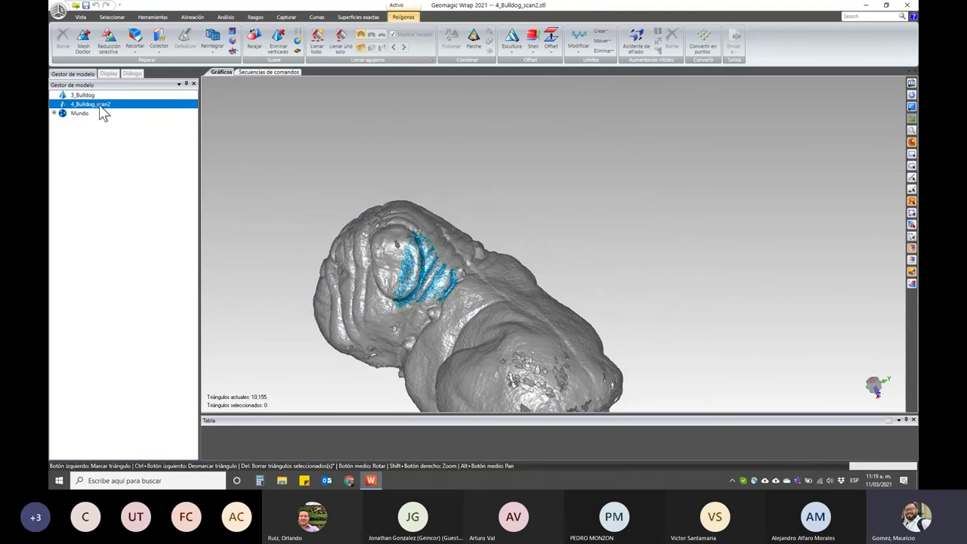
pyautogui.click(104, 96)
pyautogui.click(99, 105)
pyautogui.scroll(-3, 371, 294)
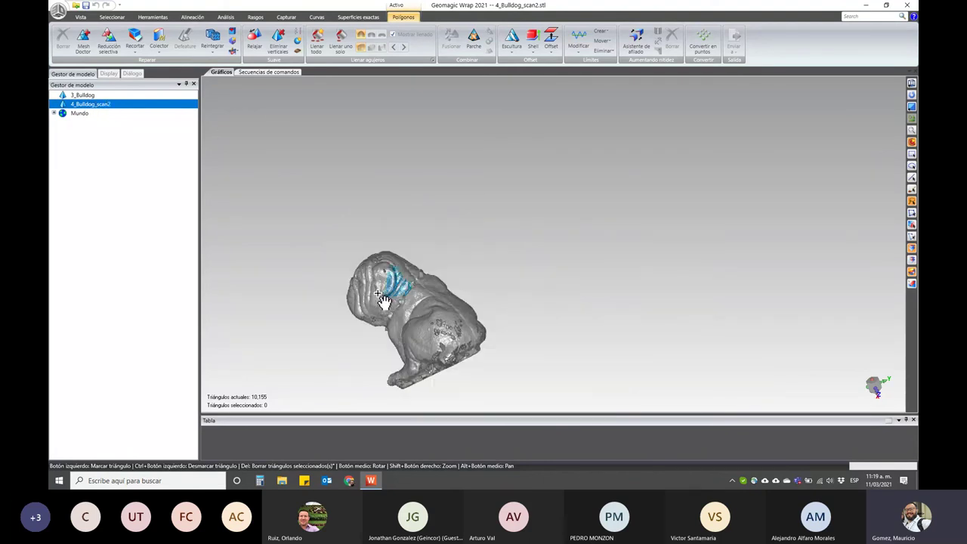
pyautogui.scroll(4, 374, 296)
pyautogui.scroll(2, 376, 297)
pyautogui.rightClick(109, 114)
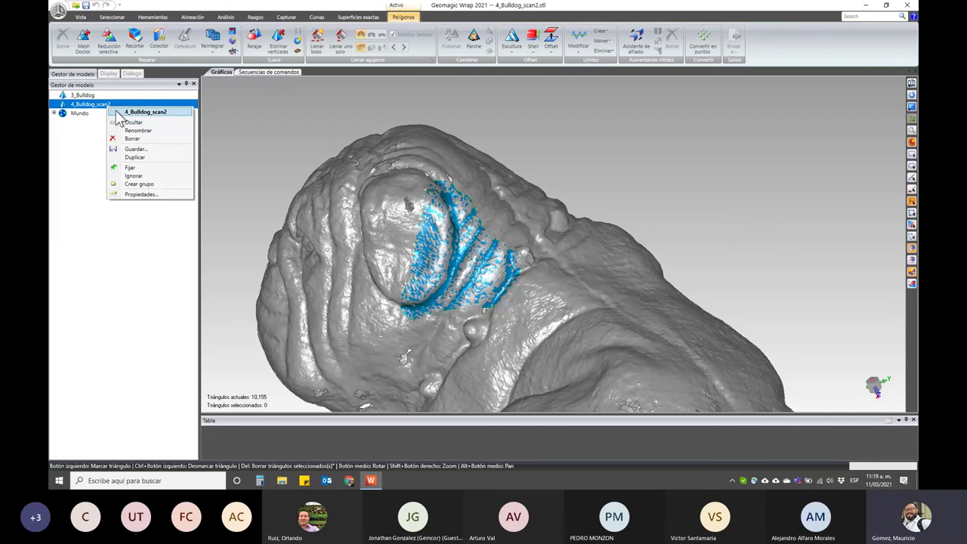
pyautogui.click(145, 122)
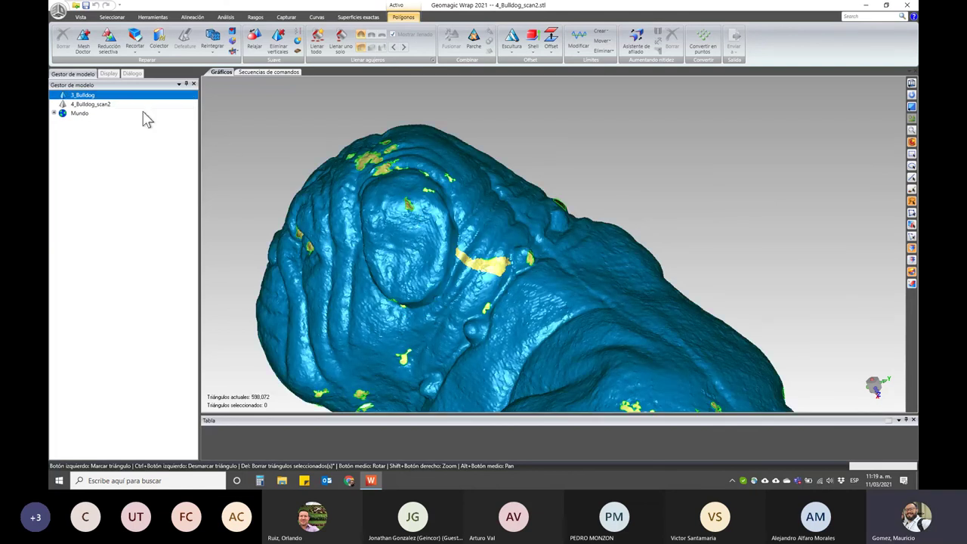
pyautogui.moveTo(498, 230); pyautogui.dragTo(588, 273, button='middle')
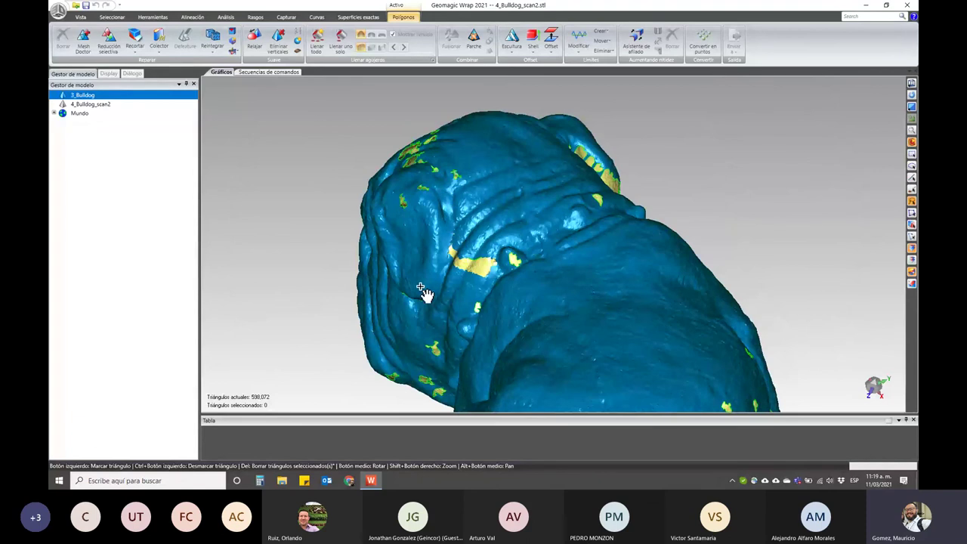
pyautogui.moveTo(457, 291); pyautogui.dragTo(614, 312, button='middle')
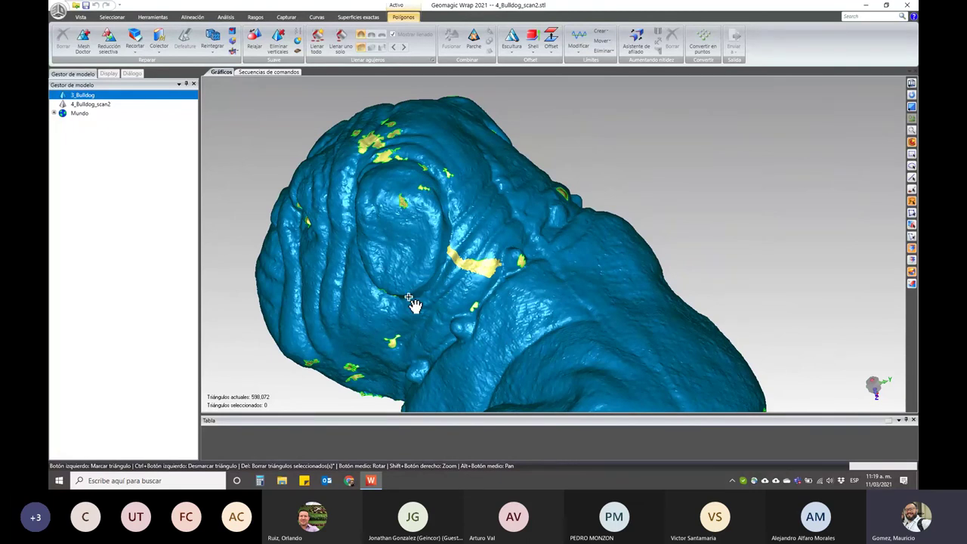
pyautogui.moveTo(431, 305)
pyautogui.mouseDown(button='middle')
pyautogui.moveTo(459, 280)
pyautogui.moveTo(594, 250)
pyautogui.moveTo(459, 310)
pyautogui.moveTo(310, 266)
pyautogui.mouseUp(button='middle')
pyautogui.moveTo(559, 302); pyautogui.dragTo(421, 304, button='middle')
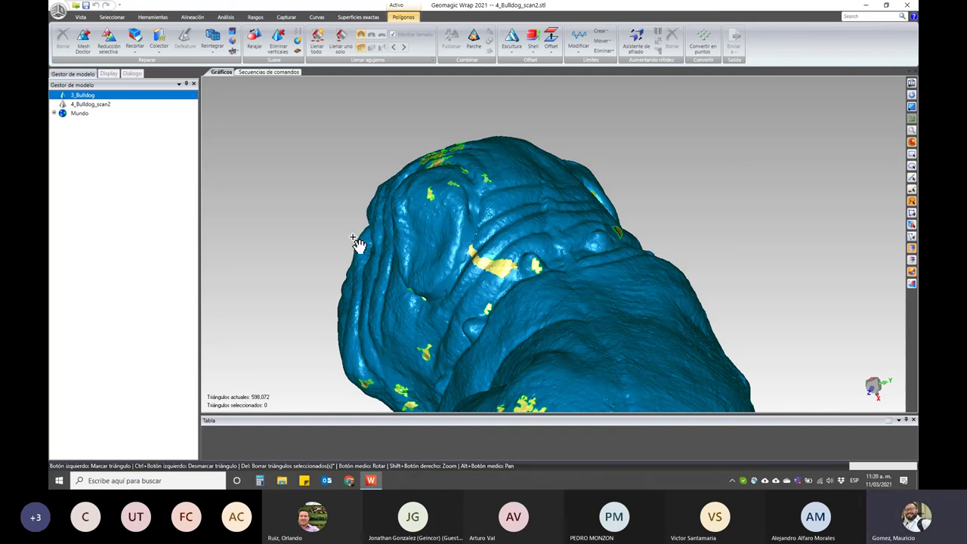
pyautogui.moveTo(476, 247)
pyautogui.mouseDown(button='middle')
pyautogui.moveTo(521, 287)
pyautogui.moveTo(471, 252)
pyautogui.mouseUp(button='middle')
pyautogui.moveTo(609, 273)
pyautogui.mouseDown(button='middle')
pyautogui.moveTo(555, 216)
pyautogui.moveTo(474, 287)
pyautogui.mouseUp(button='middle')
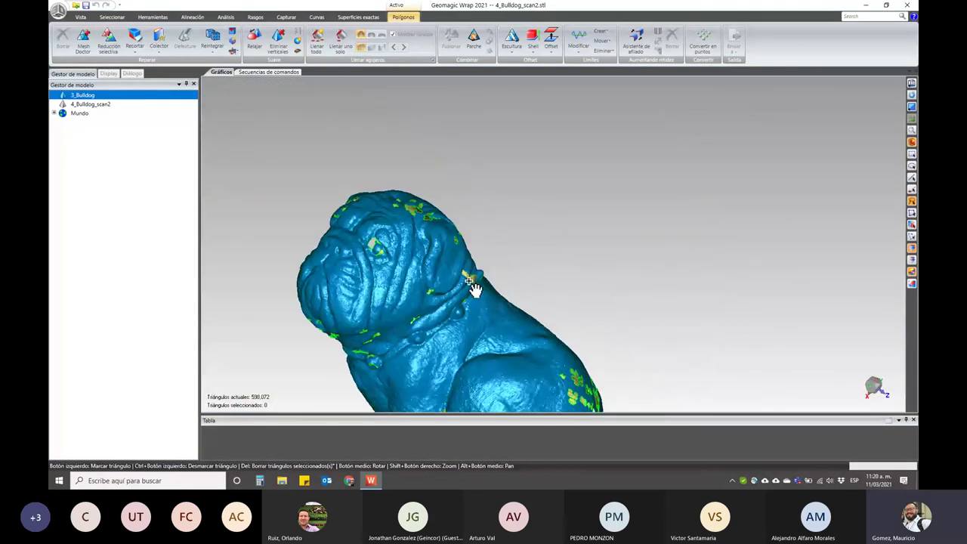
pyautogui.scroll(-3, 471, 287)
pyautogui.moveTo(453, 320)
pyautogui.mouseDown(button='middle')
pyautogui.moveTo(475, 320)
pyautogui.moveTo(563, 223)
pyautogui.mouseUp(button='middle')
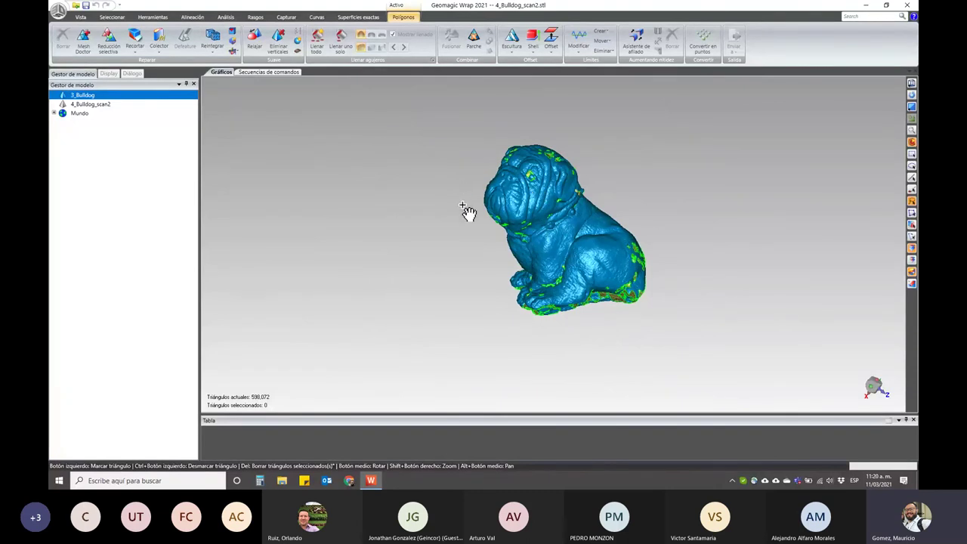
pyautogui.scroll(2, 457, 213)
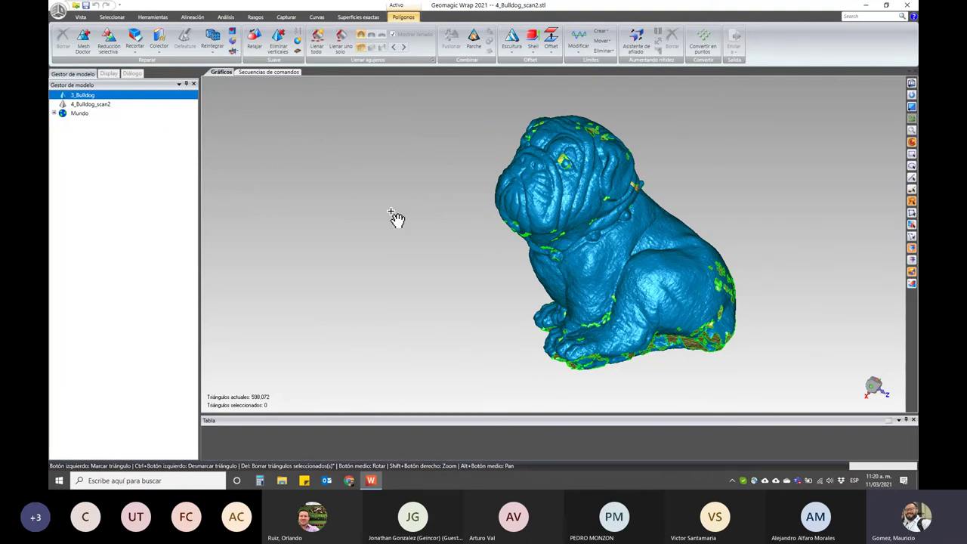
pyautogui.moveTo(491, 268)
pyautogui.mouseDown(button='middle')
pyautogui.moveTo(604, 227)
pyautogui.moveTo(480, 198)
pyautogui.mouseUp(button='middle')
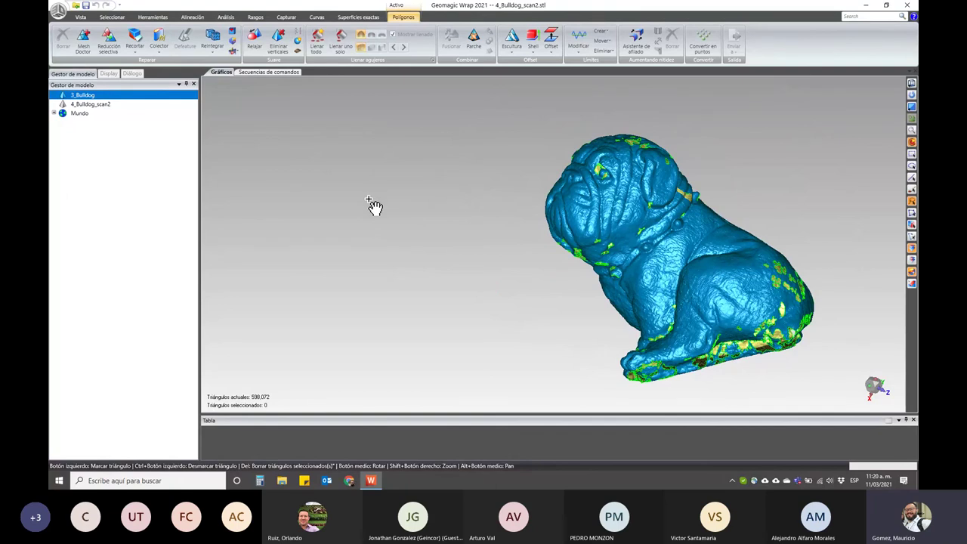
pyautogui.moveTo(642, 227)
pyautogui.keyDown('alt'); pyautogui.mouseDown(button='middle')
pyautogui.moveTo(561, 236)
pyautogui.moveTo(532, 263)
pyautogui.mouseUp(button='middle'); pyautogui.keyUp('alt')
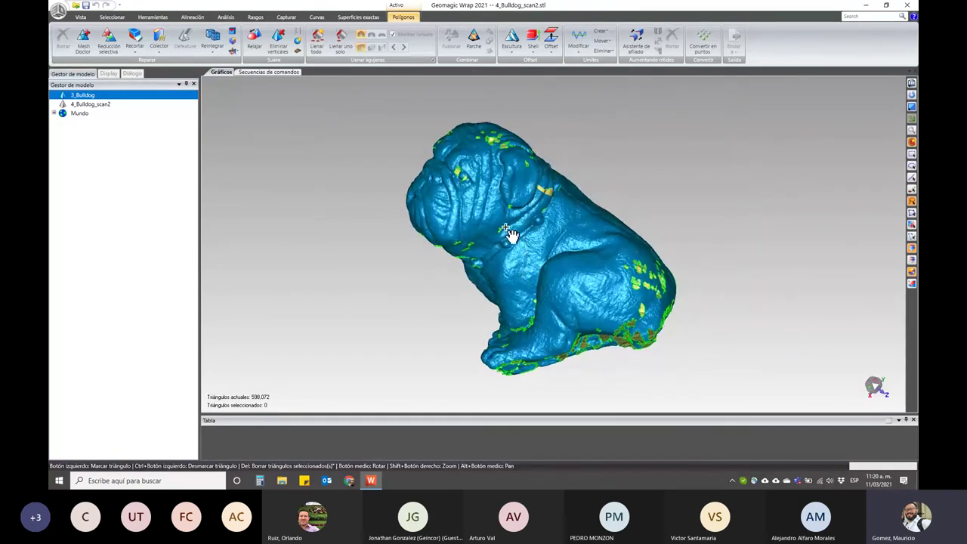
pyautogui.moveTo(411, 183)
pyautogui.mouseDown(button='middle')
pyautogui.moveTo(367, 218)
pyautogui.moveTo(458, 262)
pyautogui.moveTo(471, 292)
pyautogui.moveTo(507, 295)
pyautogui.moveTo(496, 264)
pyautogui.moveTo(436, 250)
pyautogui.mouseUp(button='middle')
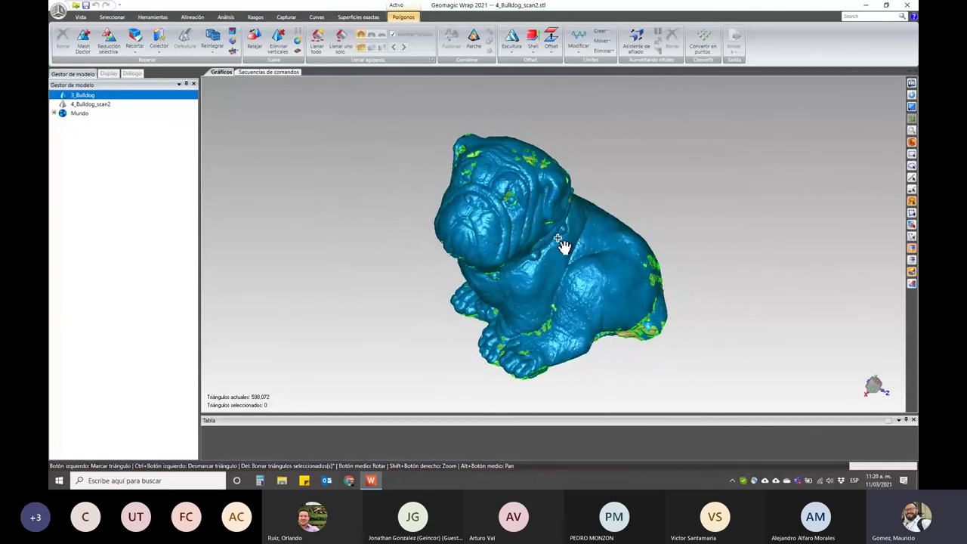
pyautogui.moveTo(608, 265)
pyautogui.mouseDown(button='middle')
pyautogui.moveTo(351, 179)
pyautogui.moveTo(579, 233)
pyautogui.mouseUp(button='middle')
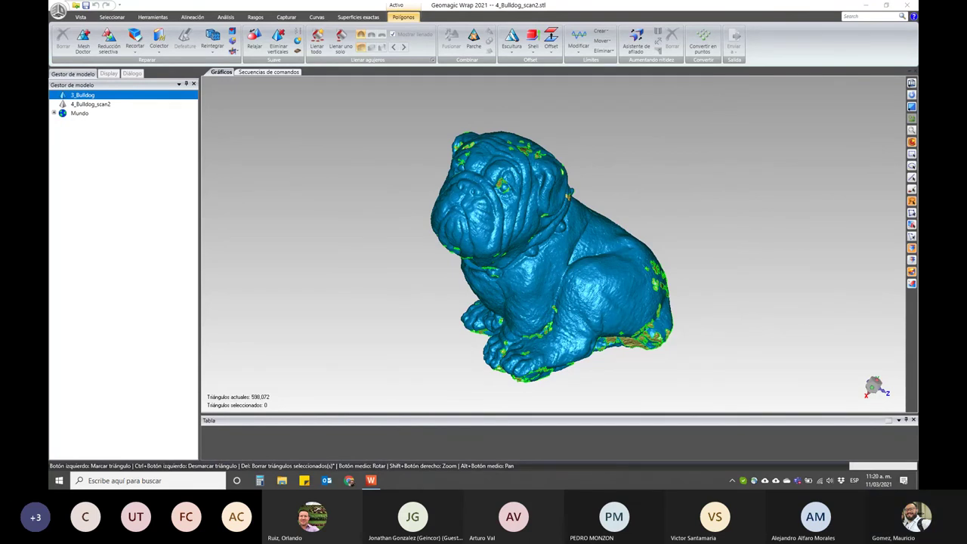
# Return to the slideshow and swap presenter view so the audience sees the Preguntas slide
pyautogui.hotkey('alt', 'Tab')
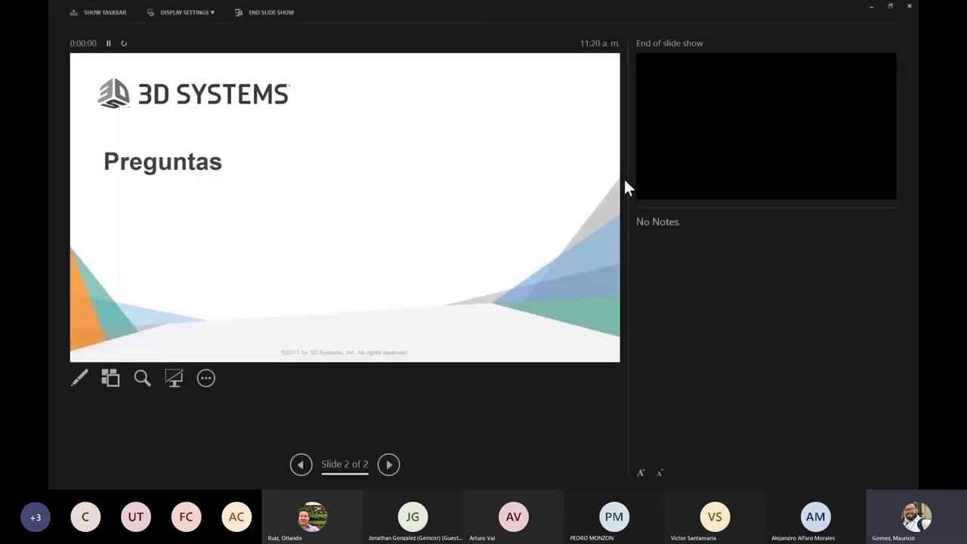
pyautogui.click(187, 12)
pyautogui.click(199, 29)
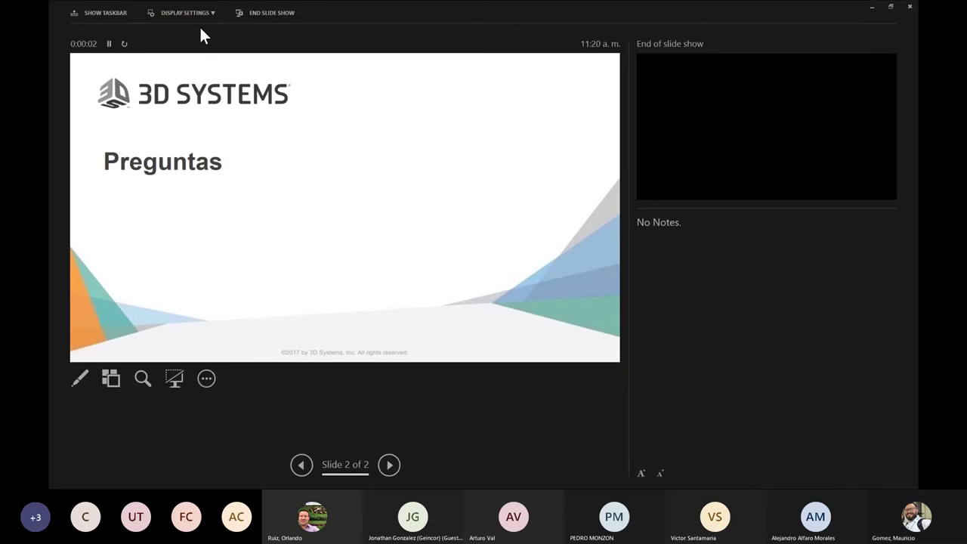